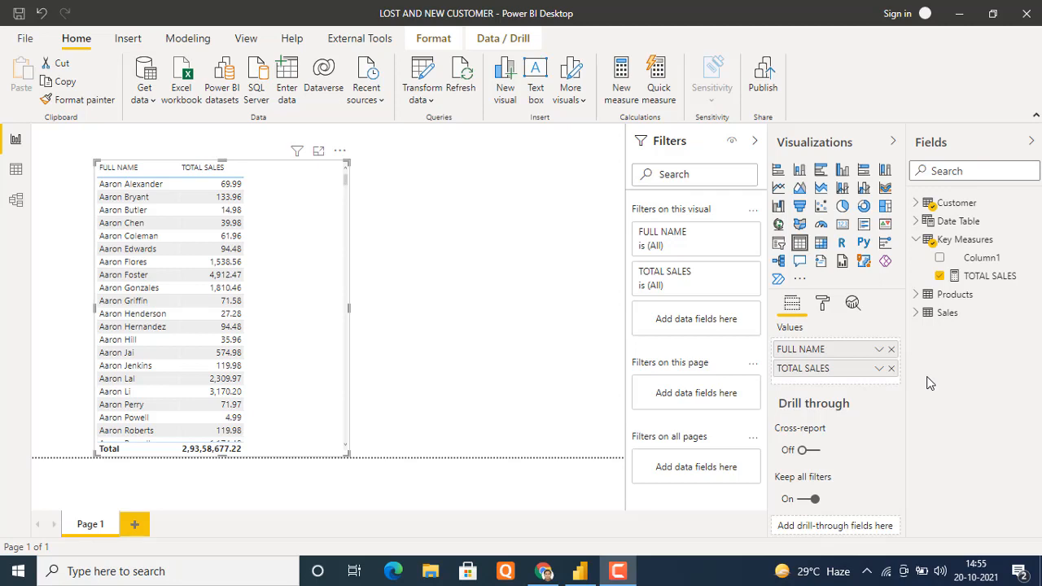
Examine in the data model how the Customer, Products and Date Table tables relate to Sales, and return to the report.
{"action": "left_click", "coordinate": [16, 200]}
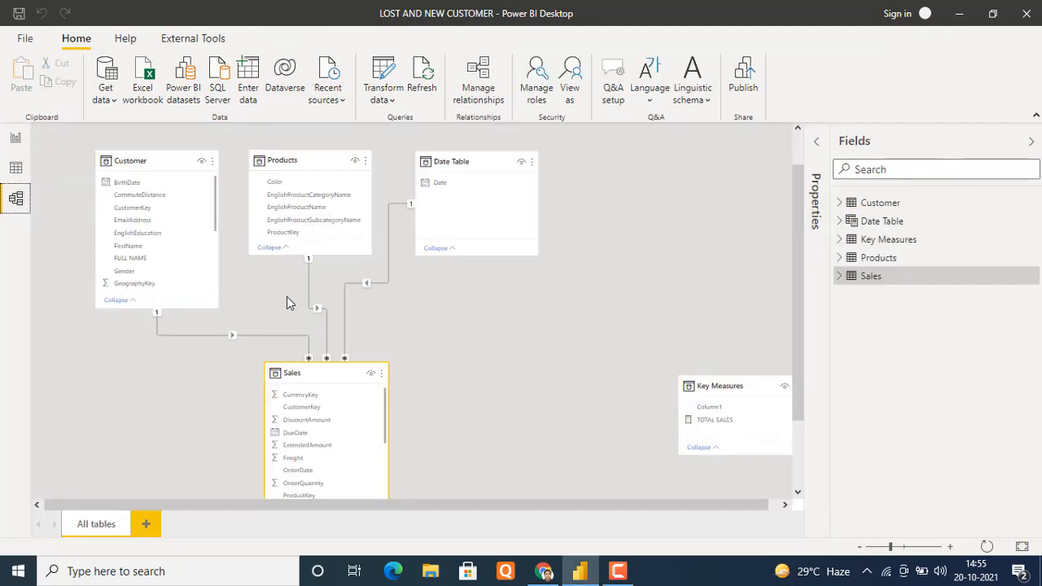
{"action": "left_click", "coordinate": [156, 165]}
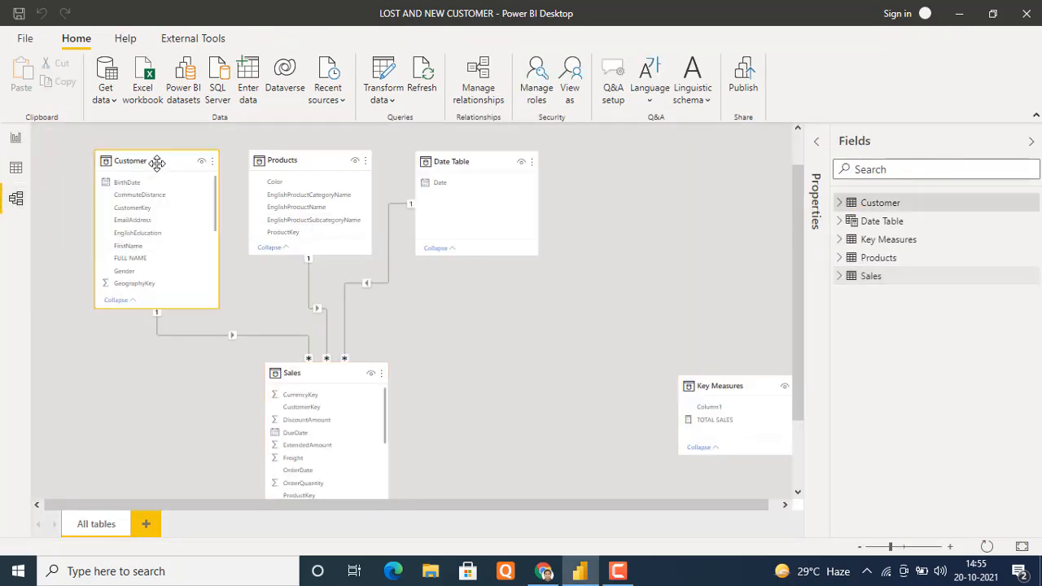
{"action": "left_click", "coordinate": [326, 160]}
{"action": "left_click", "coordinate": [472, 161]}
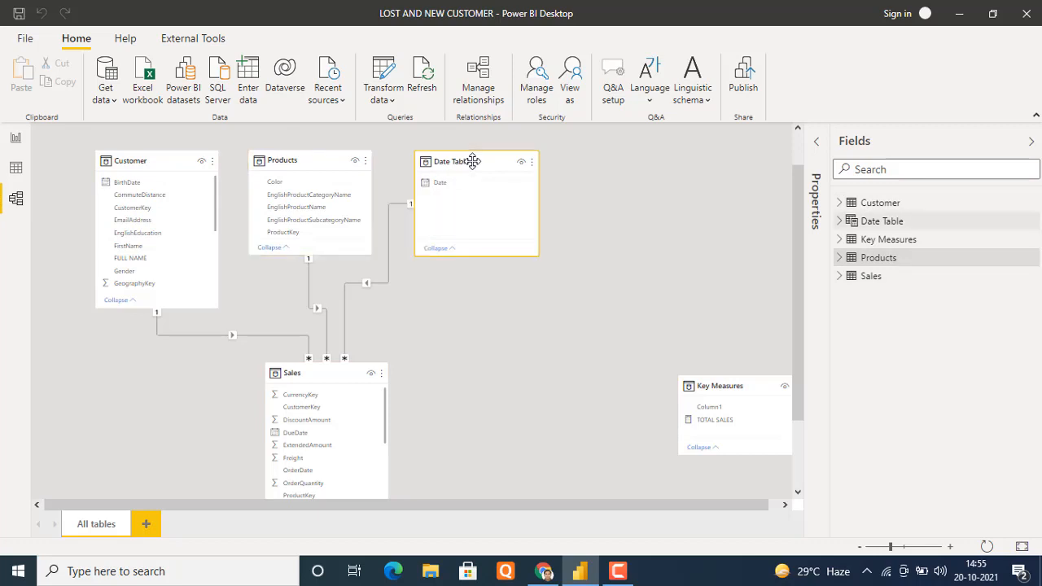
{"action": "left_click", "coordinate": [320, 375]}
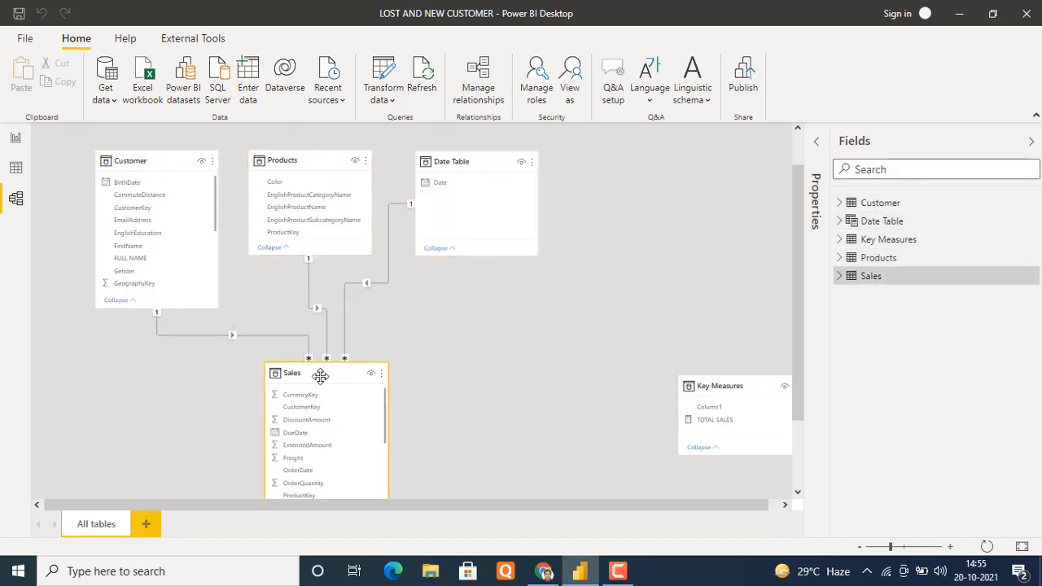
{"action": "left_click", "coordinate": [171, 163]}
{"action": "left_click", "coordinate": [317, 160]}
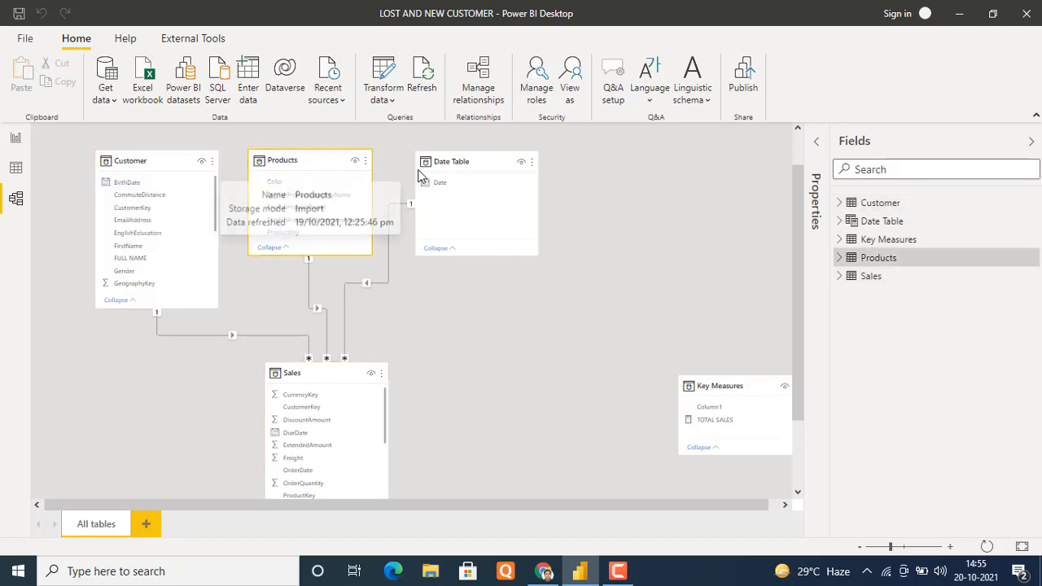
{"action": "left_click", "coordinate": [442, 161]}
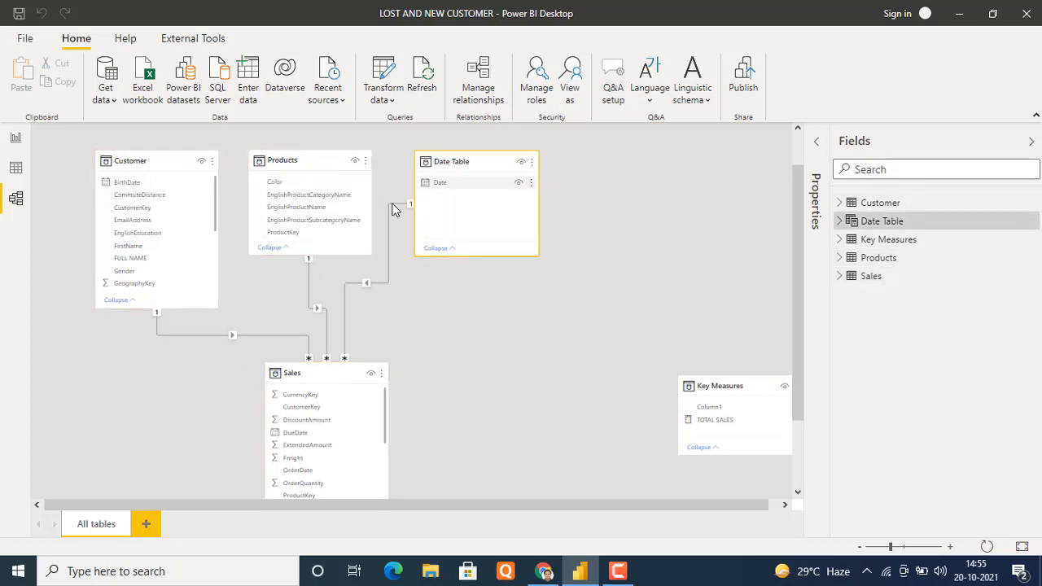
{"action": "left_click", "coordinate": [321, 373]}
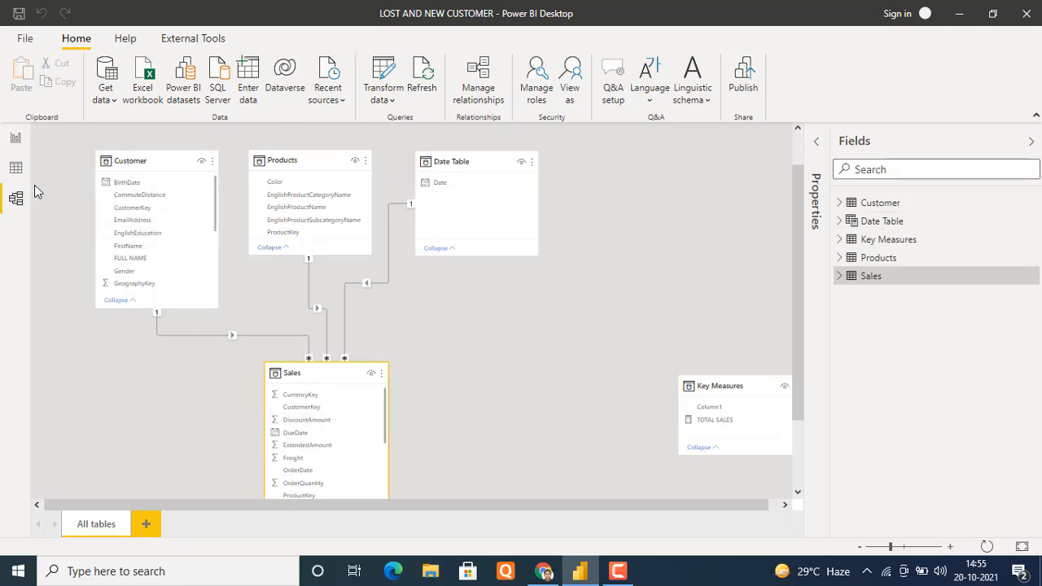
{"action": "left_click", "coordinate": [16, 140]}
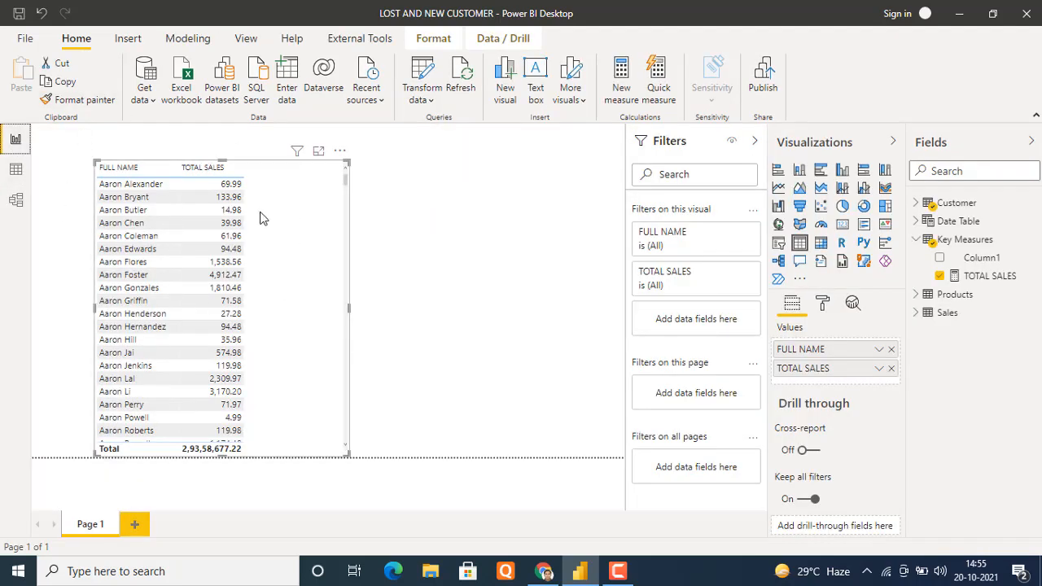
Review the Customer fields, the TOTAL SALES measure's formula and the Sales table's columns through to Freight, and return to the report.
{"action": "left_click", "coordinate": [917, 205]}
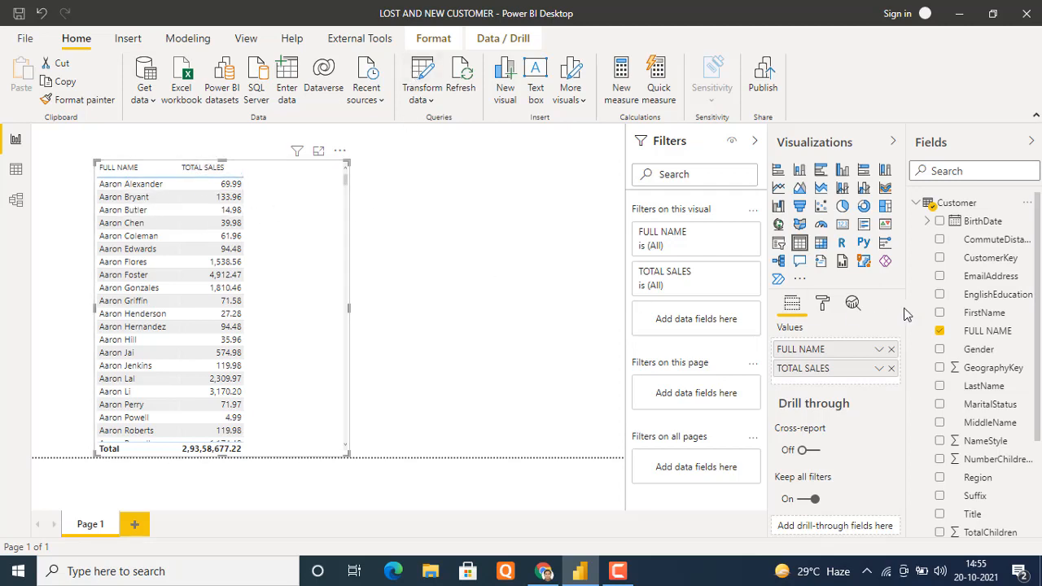
{"action": "left_click", "coordinate": [916, 203]}
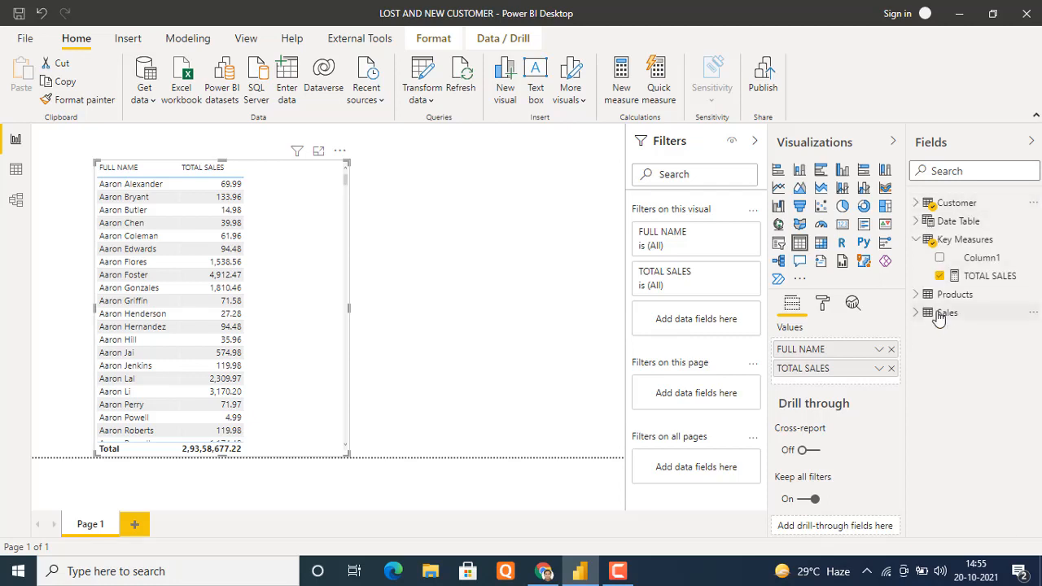
{"action": "left_click", "coordinate": [981, 276]}
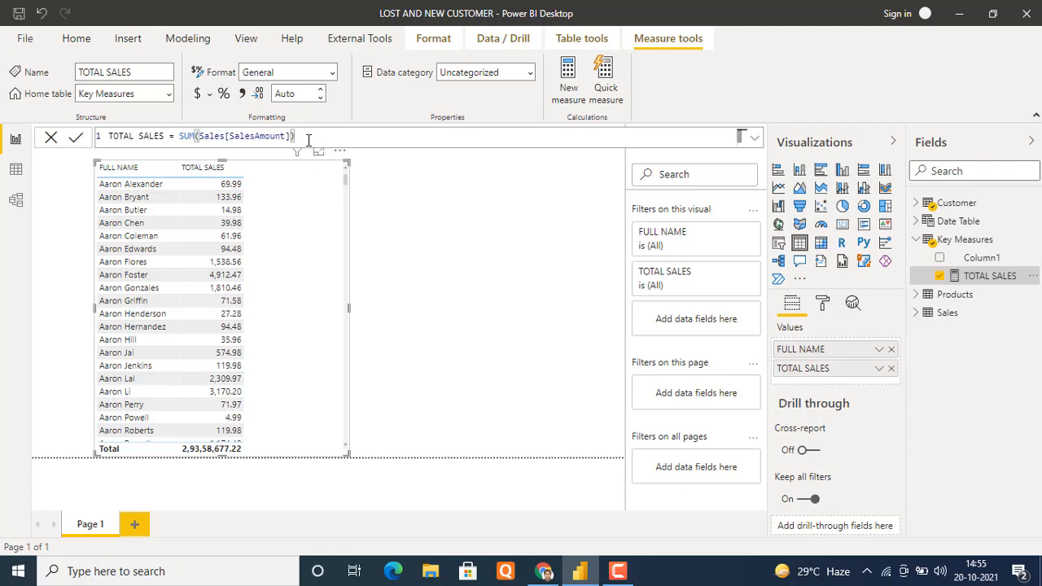
{"action": "left_click", "coordinate": [16, 170]}
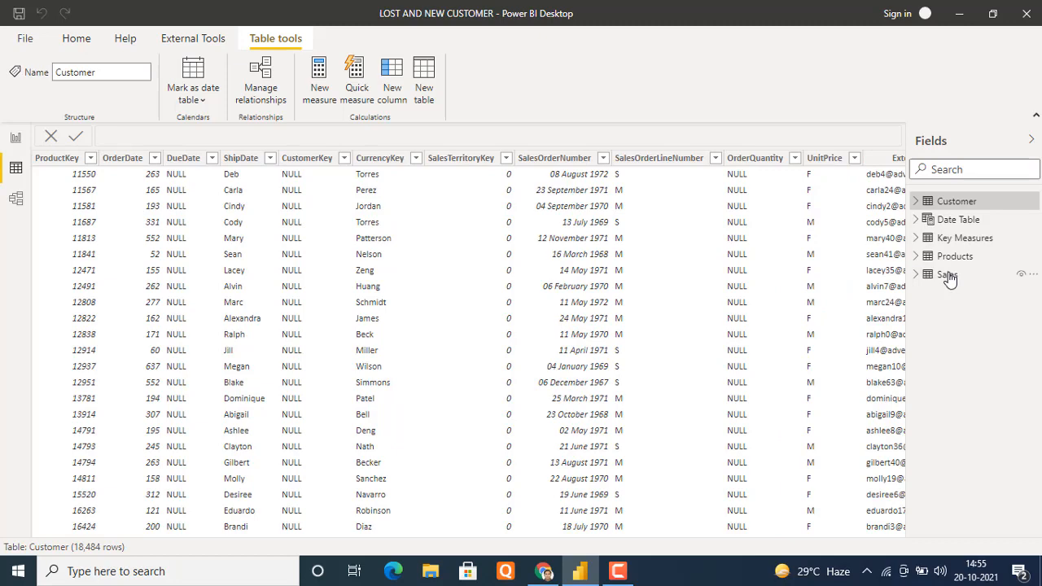
{"action": "left_click", "coordinate": [948, 276]}
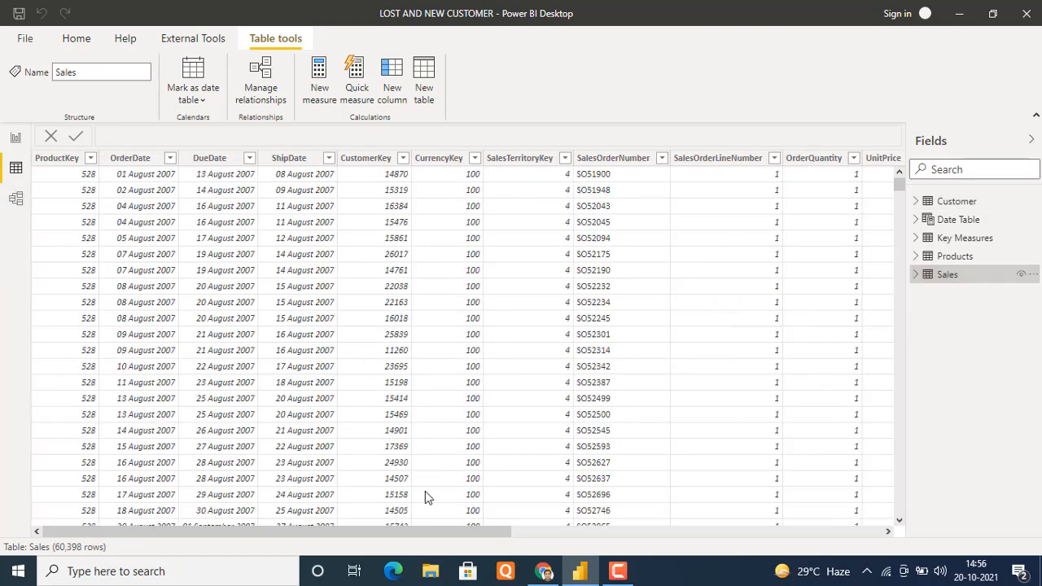
{"action": "left_click_drag", "start_coordinate": [416, 537], "coordinate": [810, 540]}
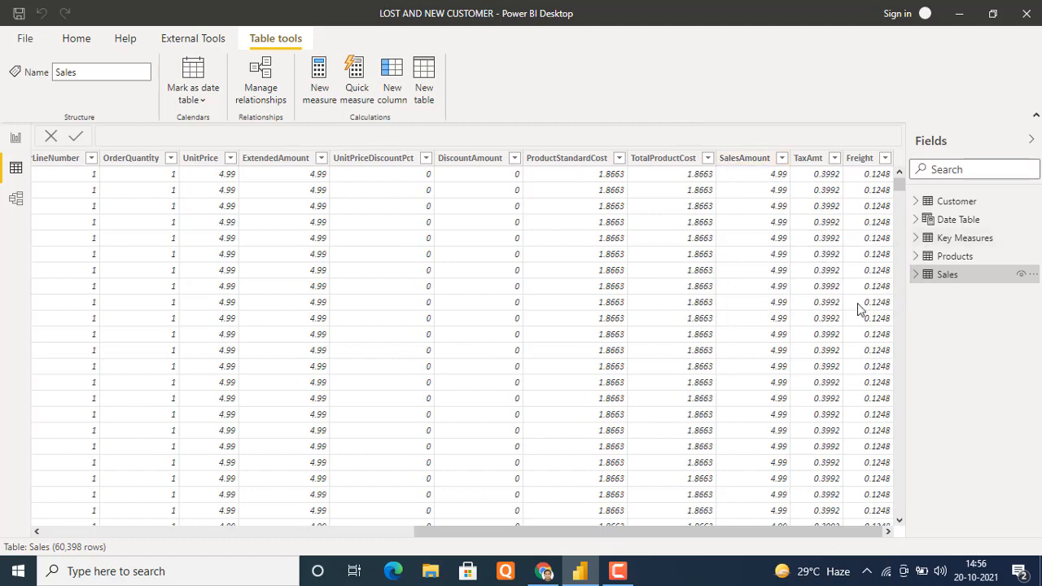
{"action": "left_click", "coordinate": [13, 140]}
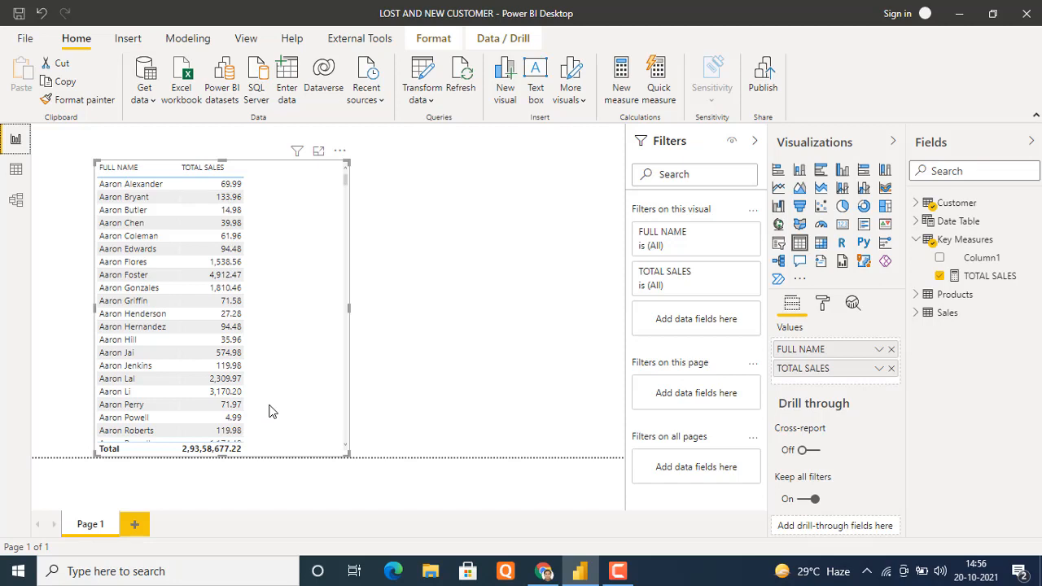
Create a measure in the Key Measures table named "sales last 2 months" and begin its formula with the CALCULATE function.
{"action": "left_click", "coordinate": [1032, 244]}
{"action": "key", "text": "Escape"}
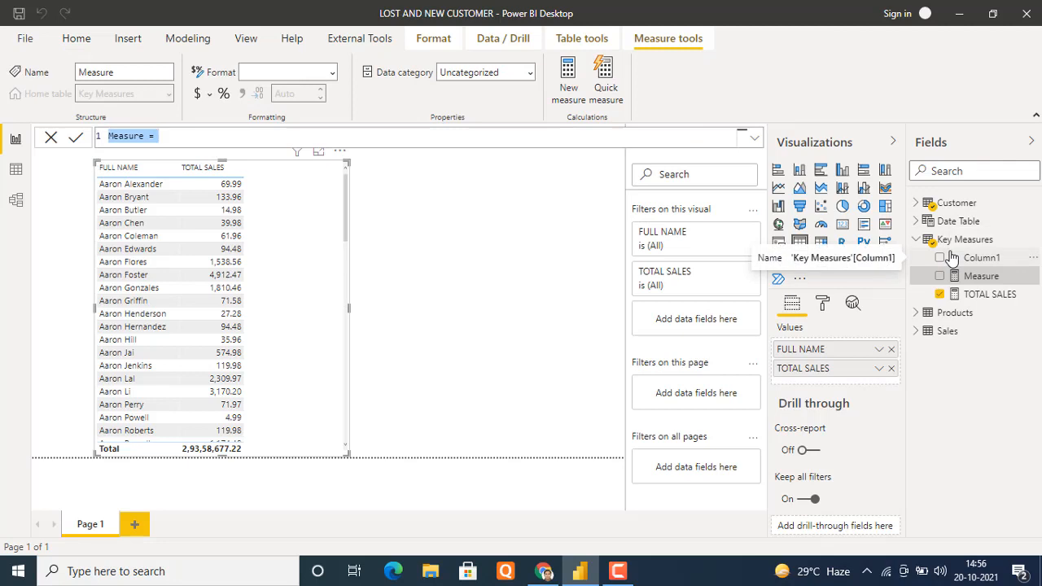
{"action": "type", "text": "sales la"}
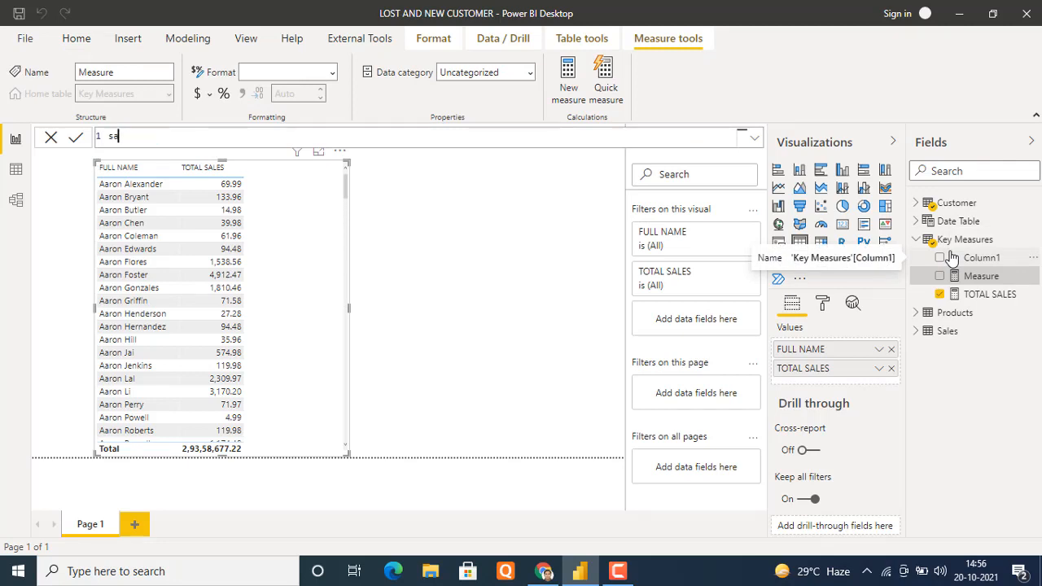
{"action": "type", "text": "st 2 months"}
{"action": "type", "text": "= CALA"}
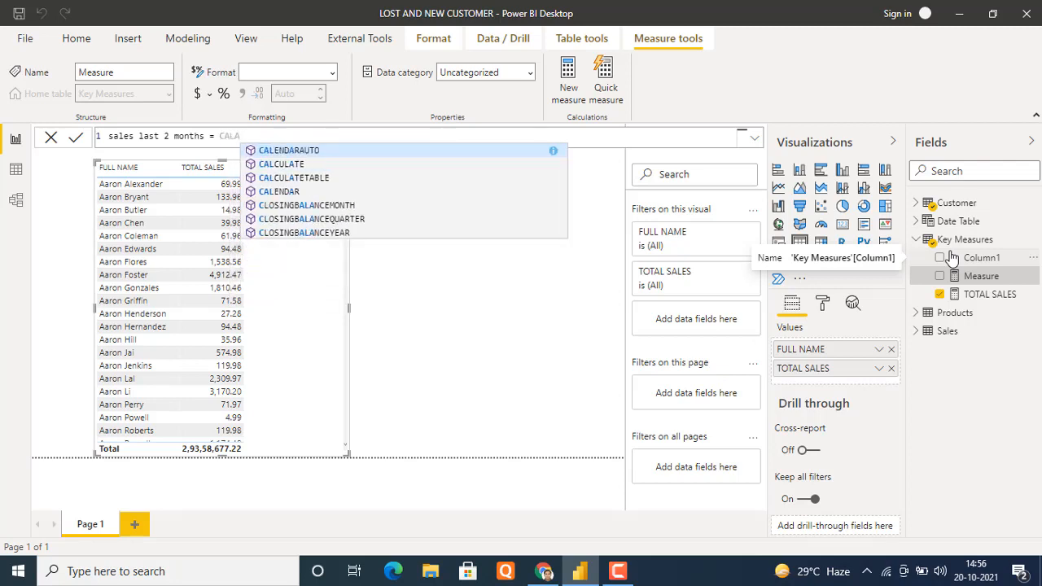
{"action": "key", "text": "BackSpace"}
{"action": "key", "text": "Tab"}
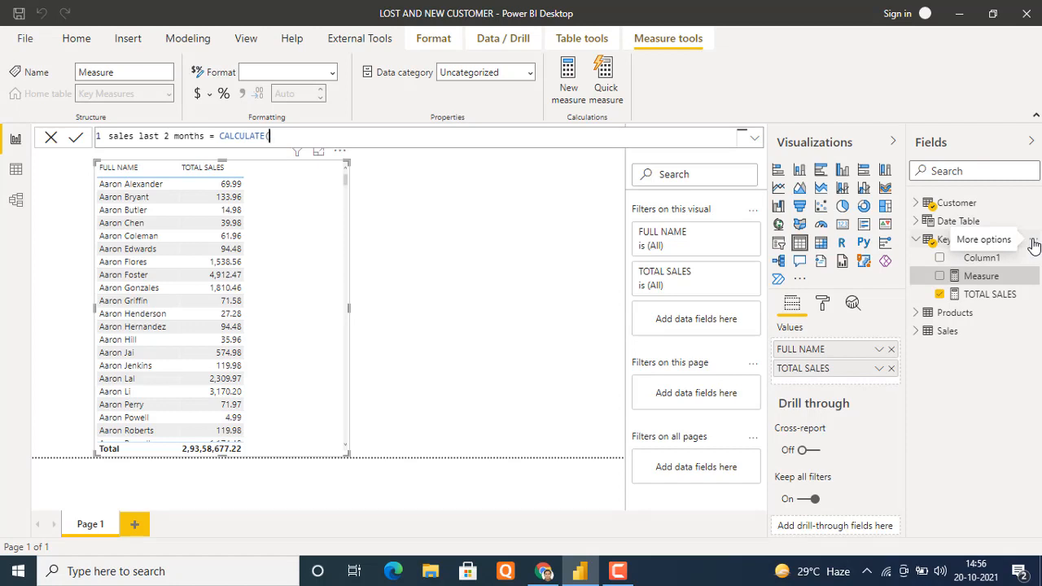
Use the [TOTAL SALES] measure as the expression of CALCULATE, followed by a comma for the filter argument.
{"action": "type", "text": "TOT"}
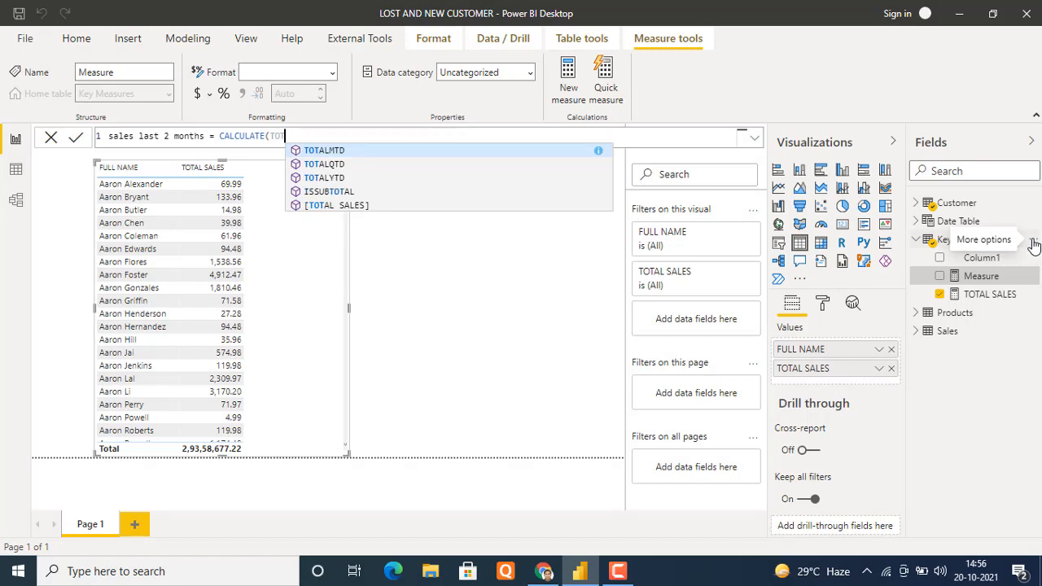
{"action": "key", "text": "Down"}
{"action": "key", "text": "Down"}
{"action": "key", "text": "Down"}
{"action": "key", "text": "Down"}
{"action": "key", "text": "Tab"}
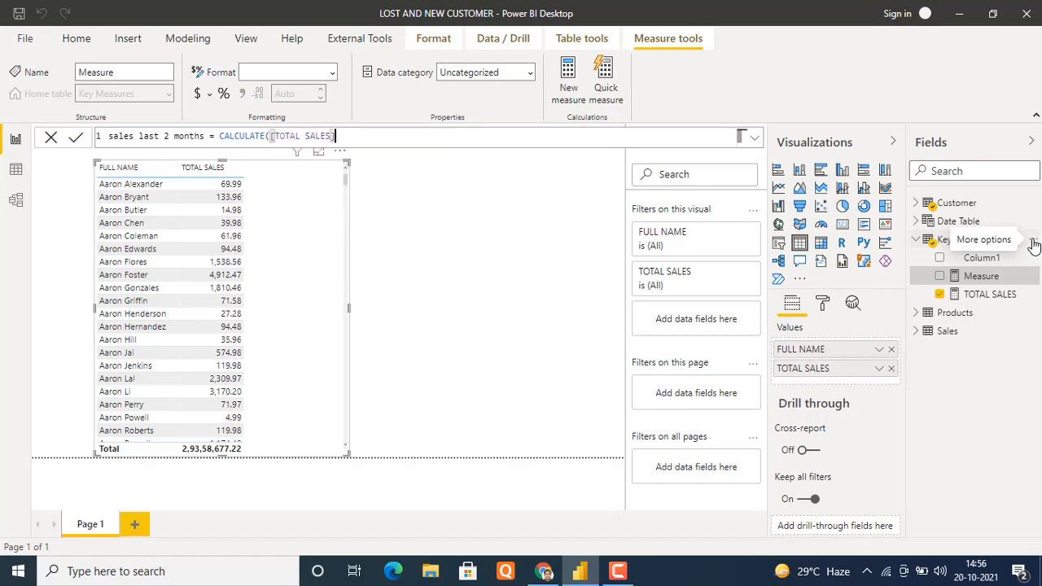
{"action": "type", "text": ","}
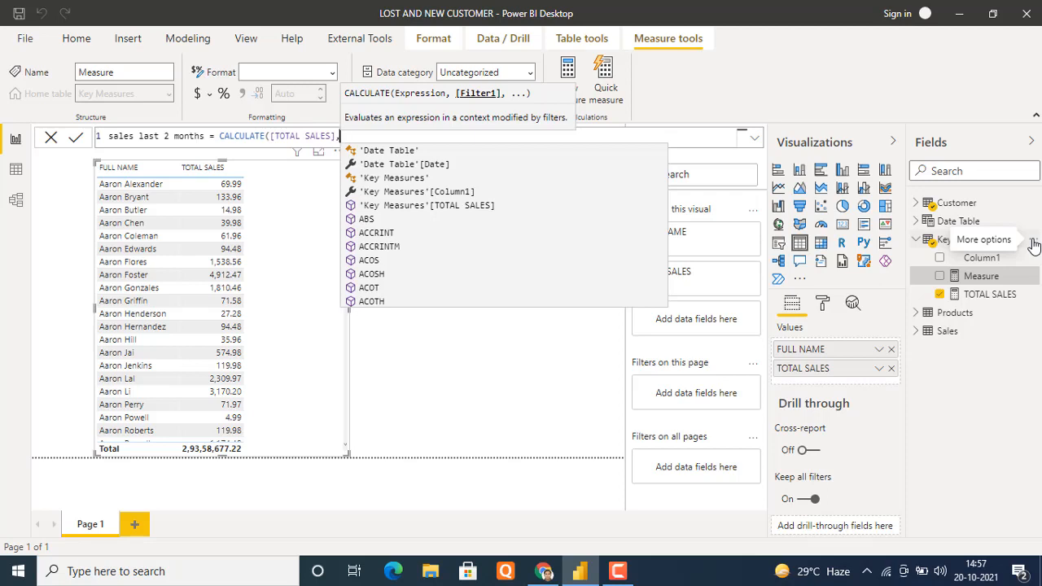
Add DATESINPERIOD as the CALCULATE filter, with 'Date Table'[Date] as its dates argument.
{"action": "type", "text": "DATES"}
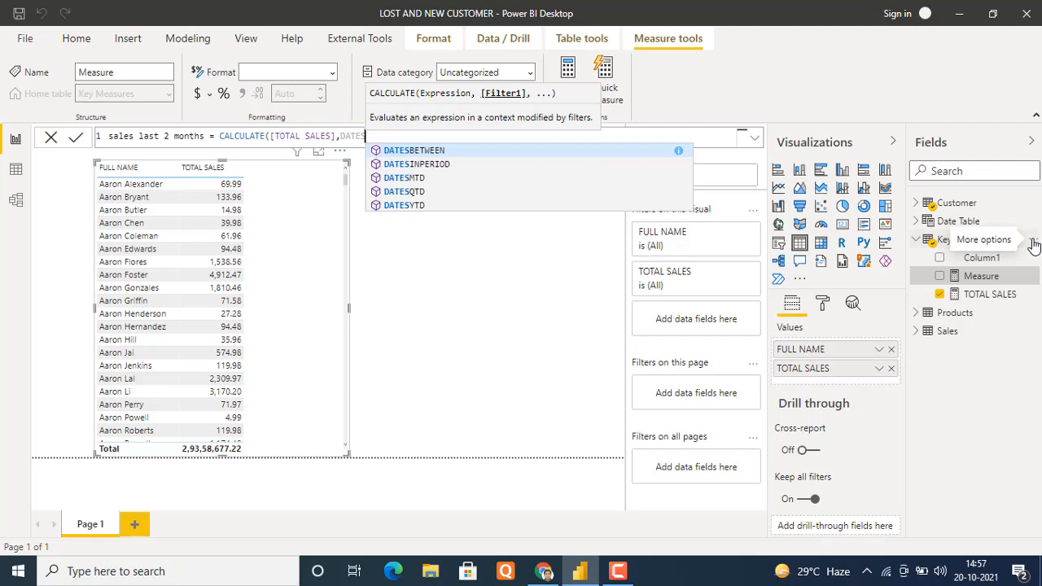
{"action": "key", "text": "Down"}
{"action": "key", "text": "Tab"}
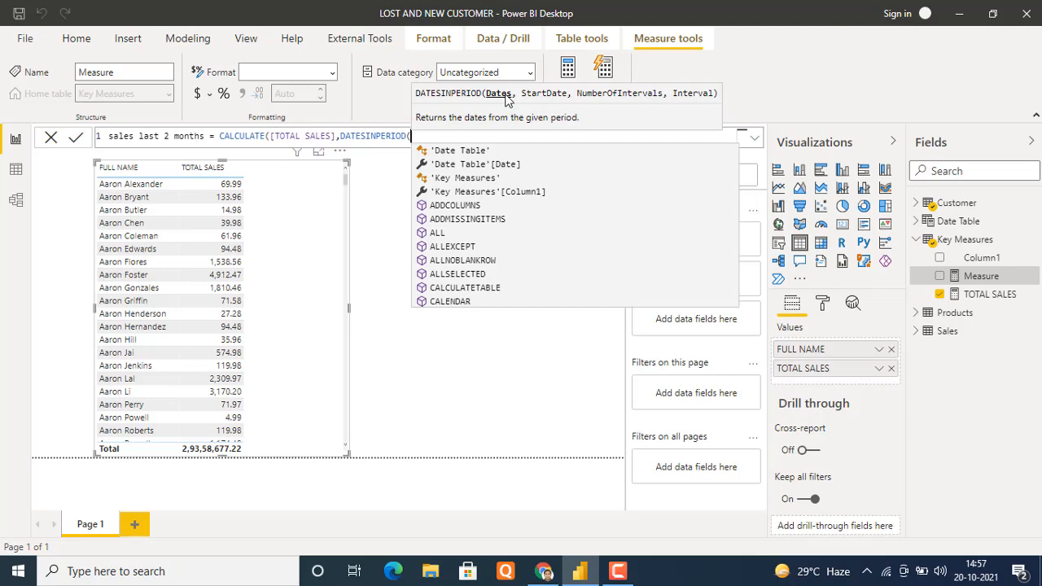
{"action": "left_click", "coordinate": [470, 165]}
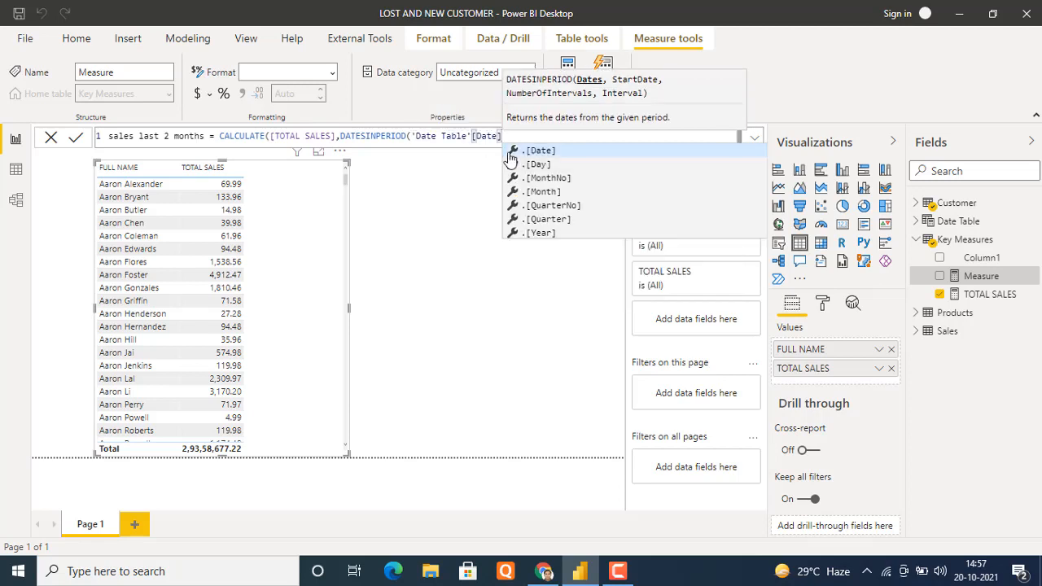
{"action": "type", "text": ","}
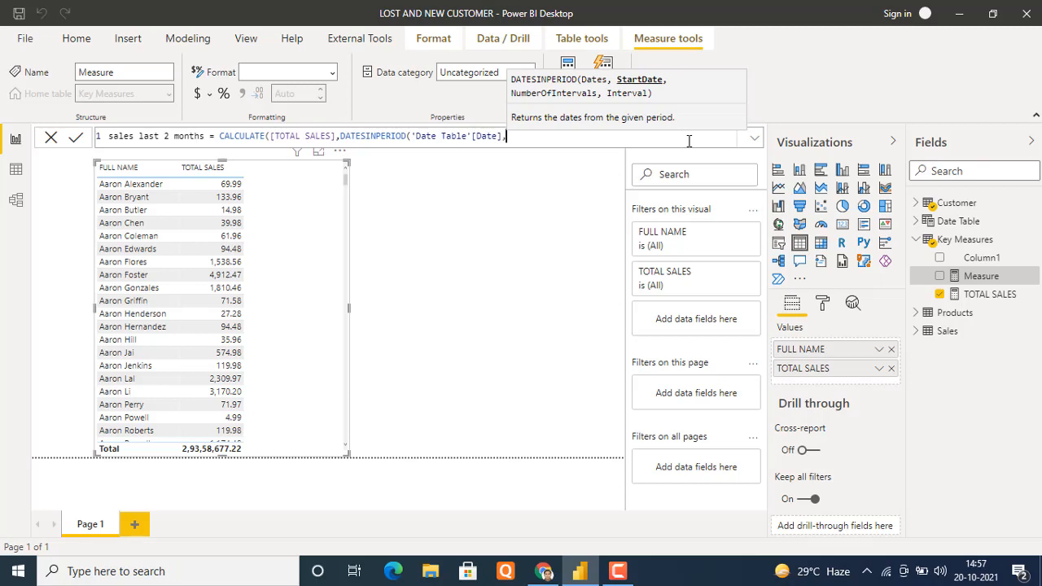
Set the start date of DATESINPERIOD to LASTDATE('Date Table'[Date]).
{"action": "type", "text": "LASTDATE"}
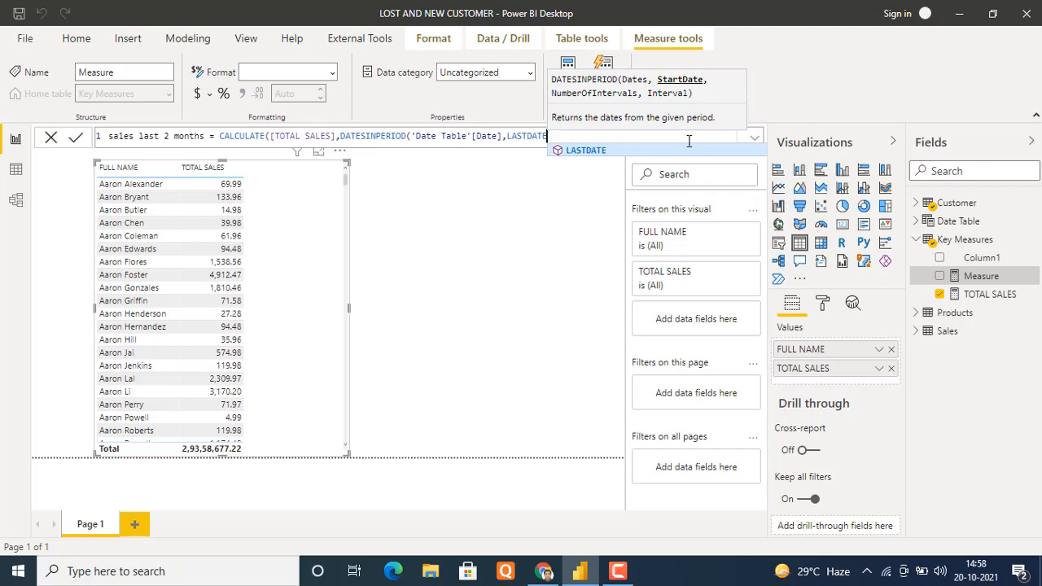
{"action": "type", "text": "("}
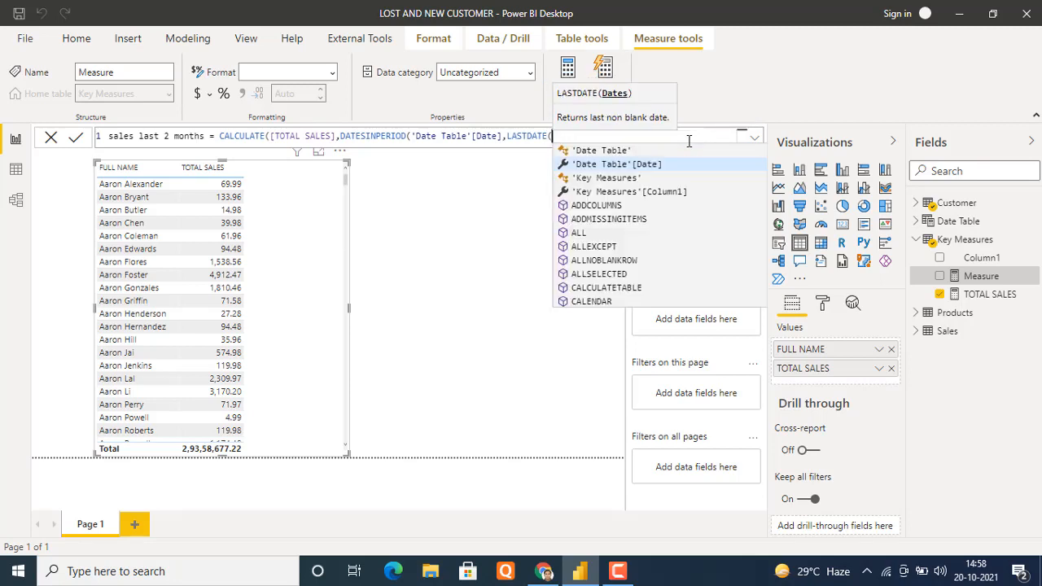
{"action": "left_click", "coordinate": [631, 165]}
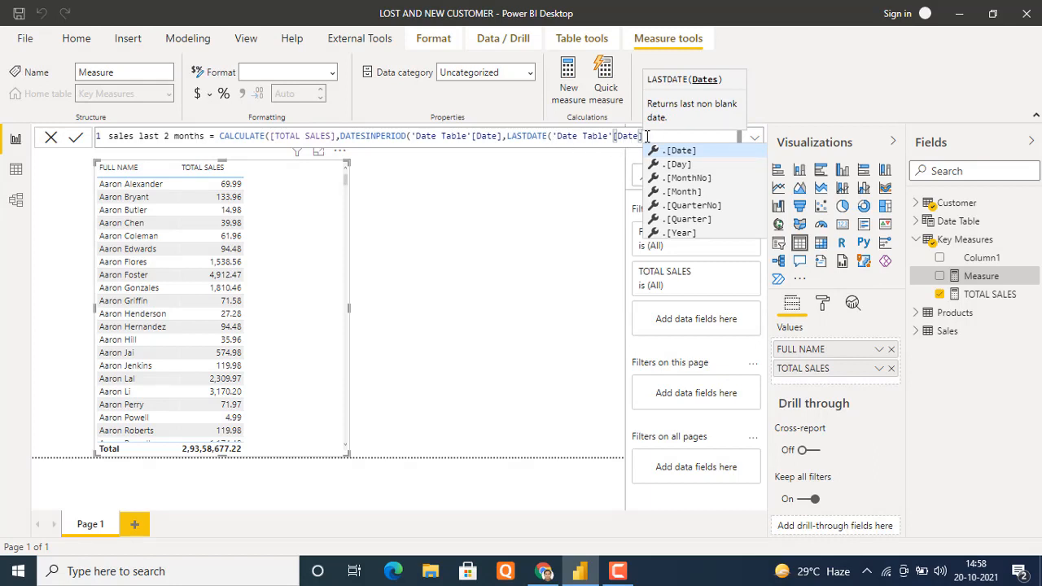
{"action": "type", "text": ")"}
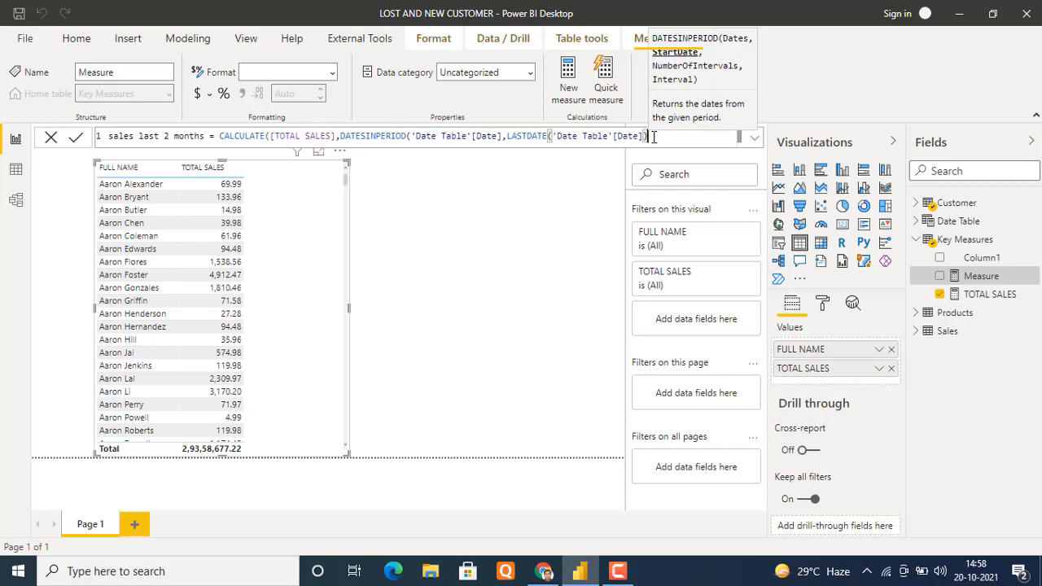
{"action": "type", "text": ","}
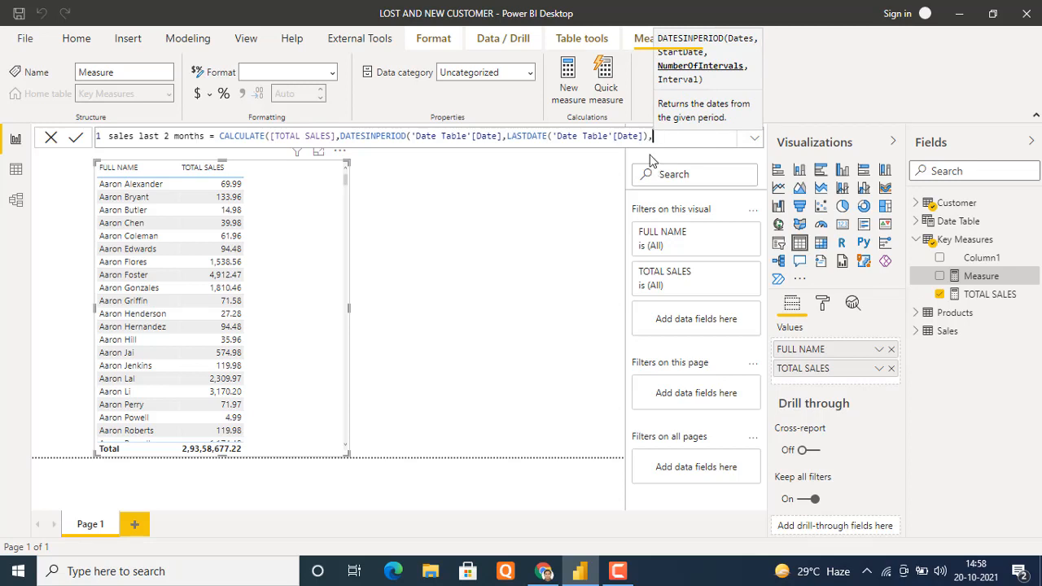
Set the number of intervals in DATESINPERIOD to -2 and the interval to MONTH.
{"action": "type", "text": "-"}
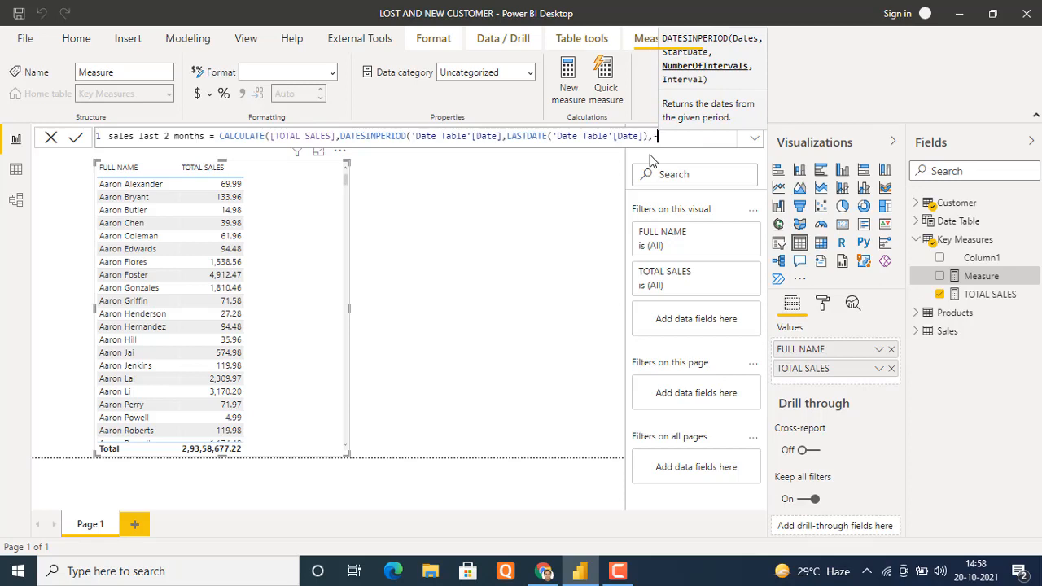
{"action": "key", "text": "BackSpace"}
{"action": "type", "text": "-2"}
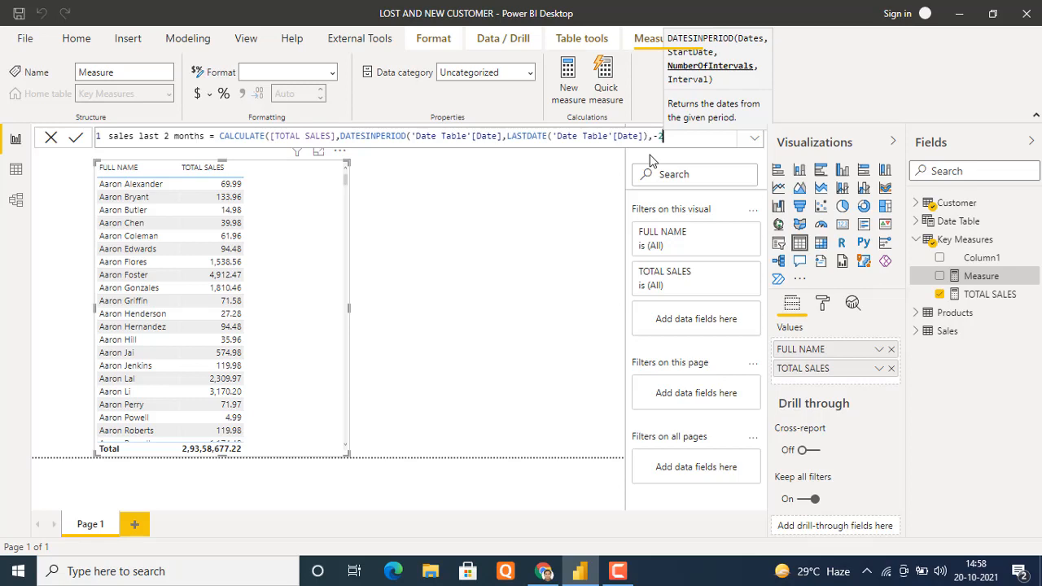
{"action": "type", "text": ","}
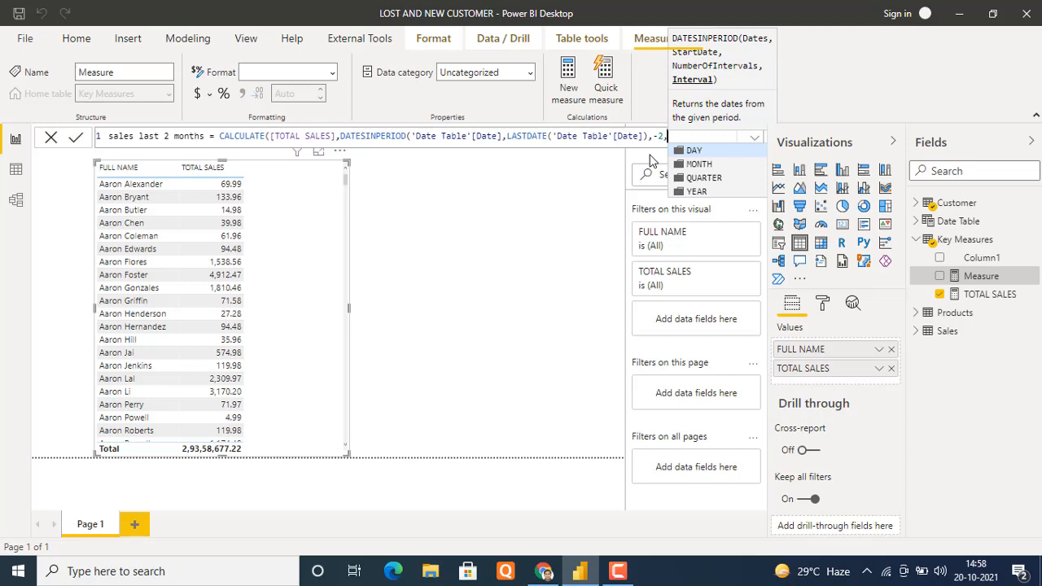
{"action": "left_click", "coordinate": [702, 166]}
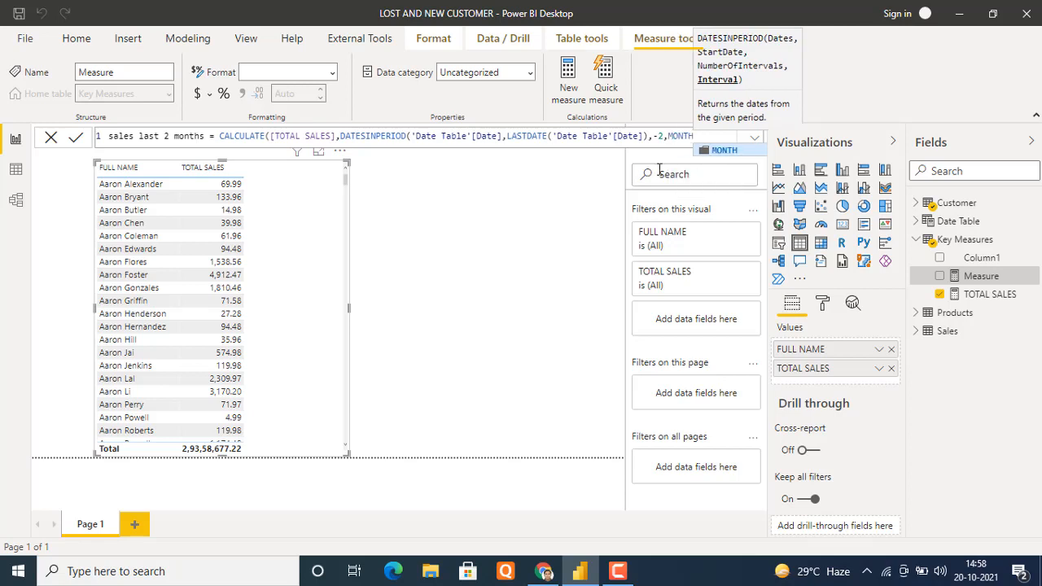
Close the DATESINPERIOD and CALCULATE functions and commit the sales last 2 months measure.
{"action": "type", "text": ")"}
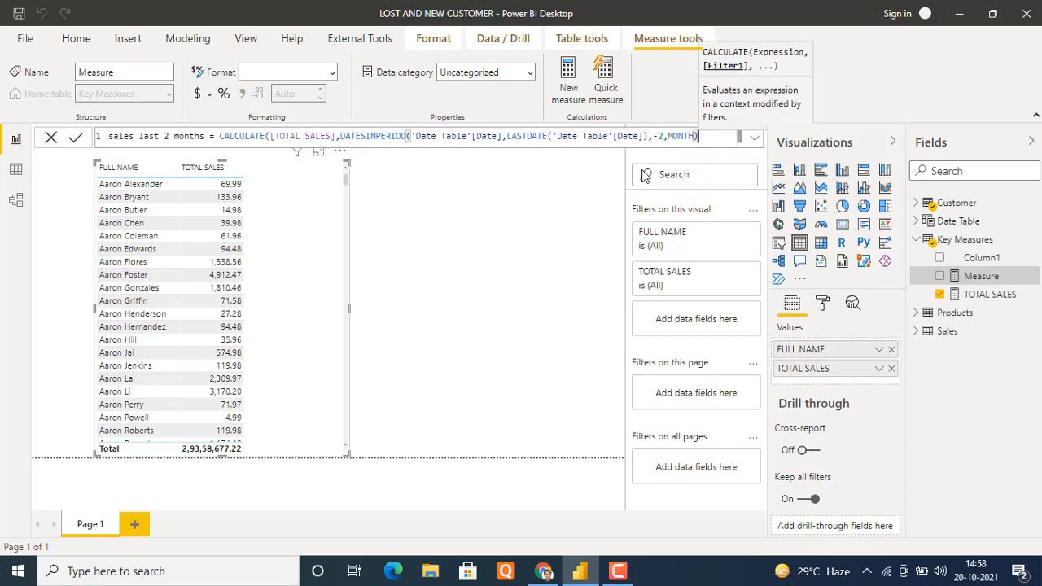
{"action": "type", "text": ")"}
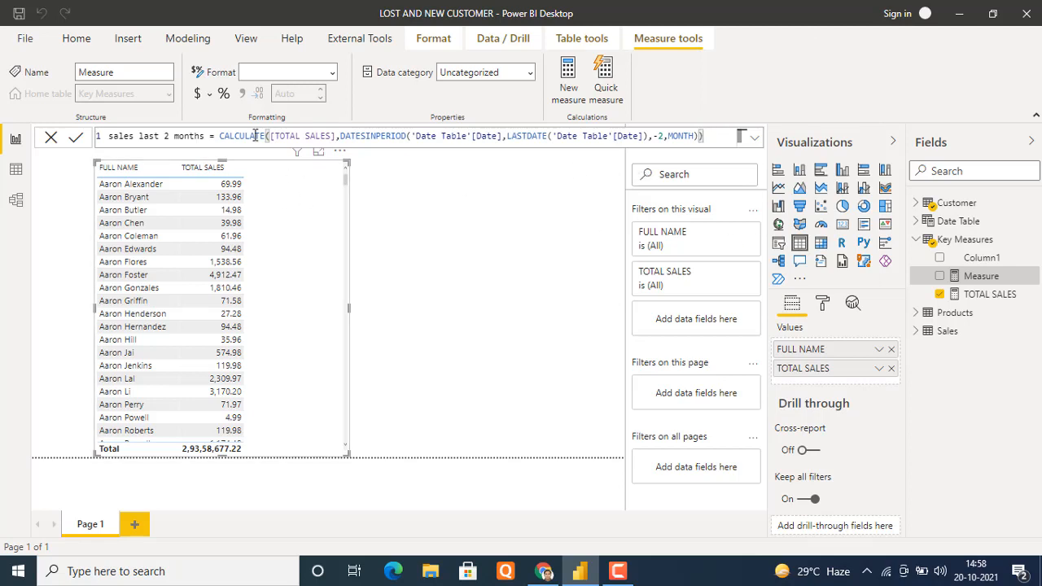
{"action": "left_click_drag", "start_coordinate": [271, 136], "coordinate": [336, 137]}
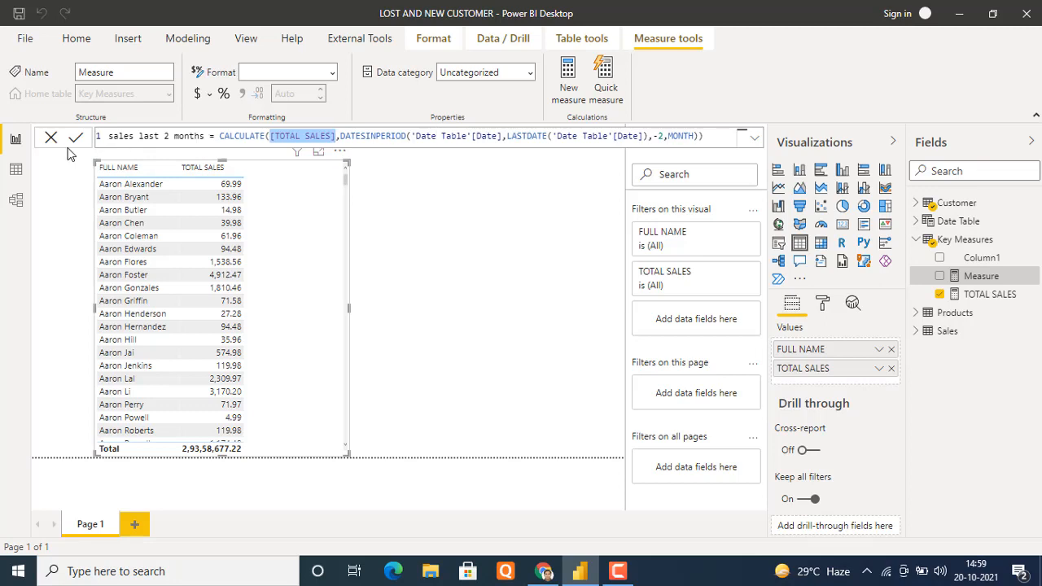
{"action": "left_click", "coordinate": [710, 138]}
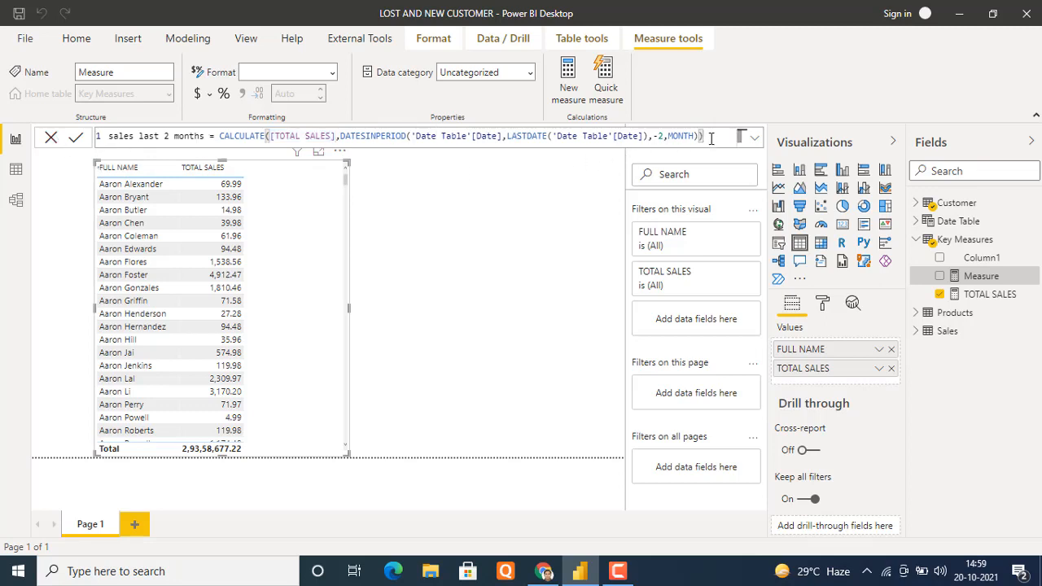
{"action": "key", "text": "Return"}
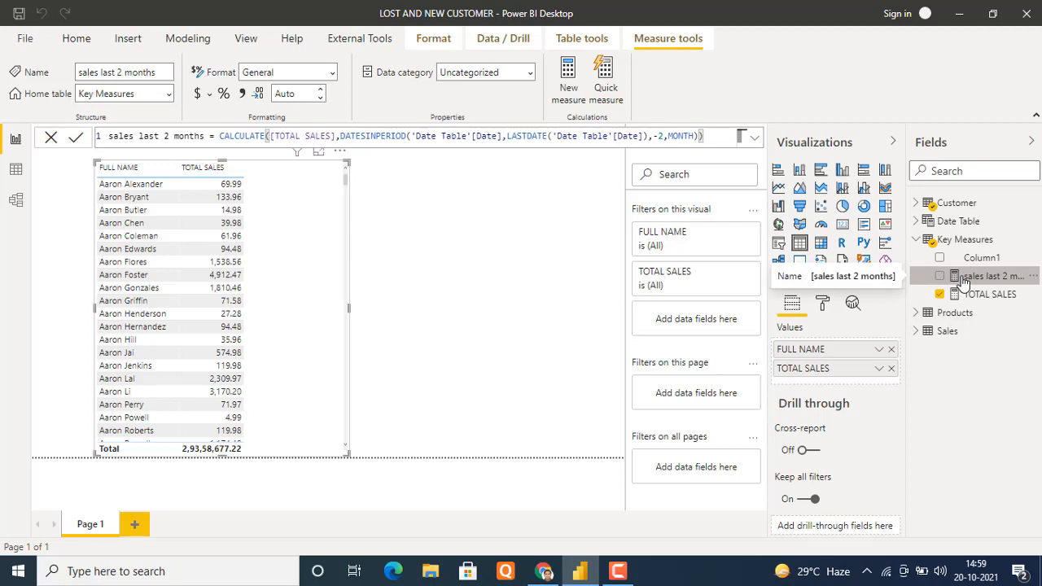
Show the sales last 2 months measure in a new card visual beside the table, and delete the card after checking it.
{"action": "left_click", "coordinate": [506, 216]}
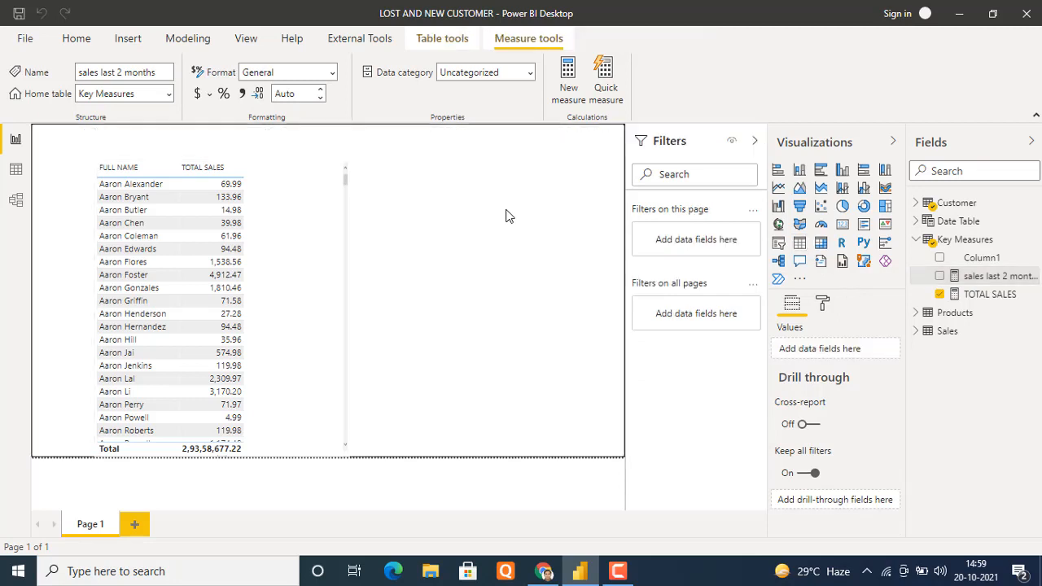
{"action": "left_click", "coordinate": [842, 226]}
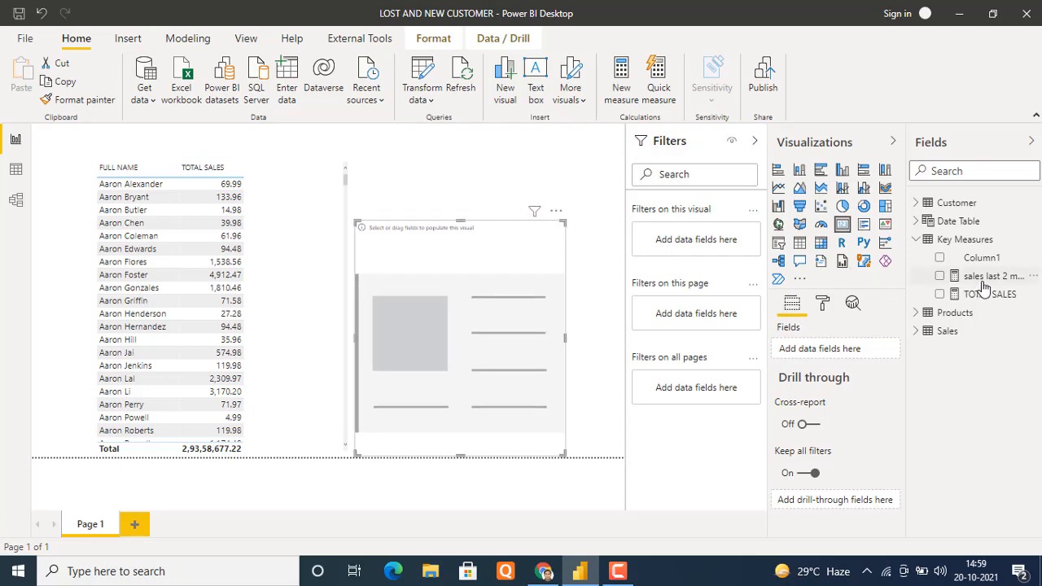
{"action": "left_click_drag", "start_coordinate": [990, 281], "coordinate": [461, 315]}
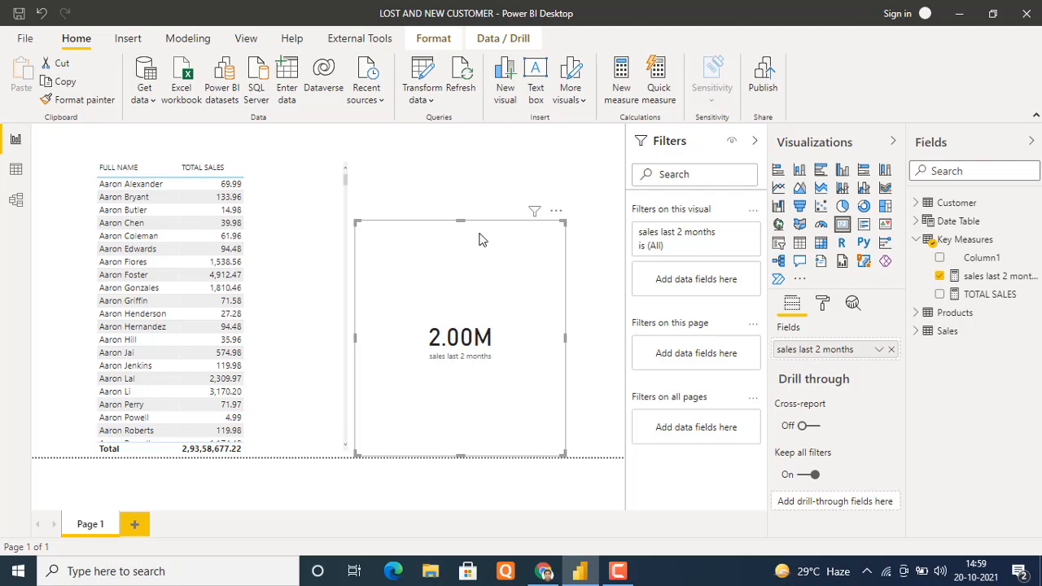
{"action": "key", "text": "Delete"}
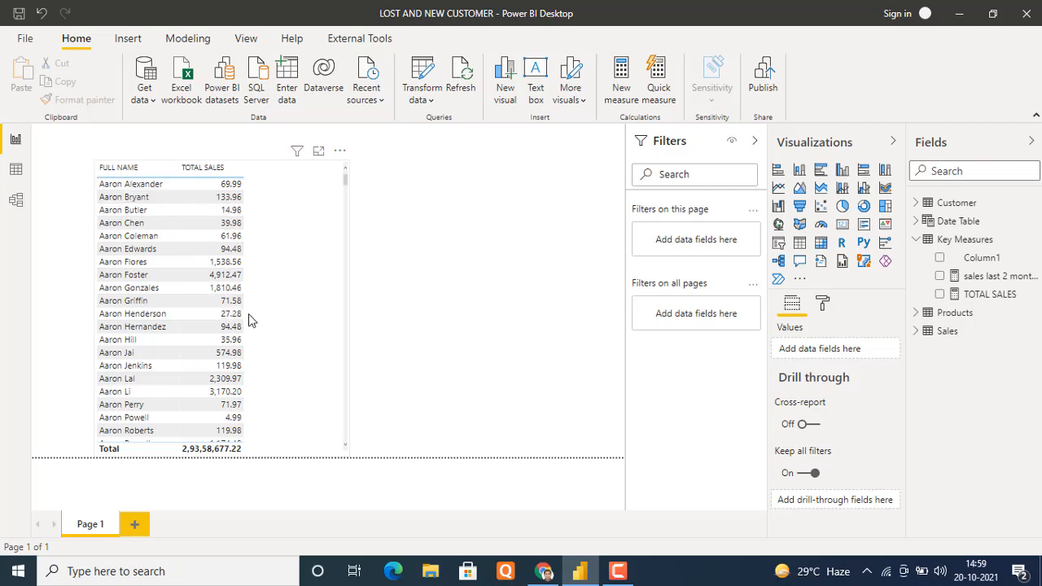
Add the sales last 2 months measure as a column of the customer table and widen the table slightly.
{"action": "left_click_drag", "start_coordinate": [995, 277], "coordinate": [283, 197]}
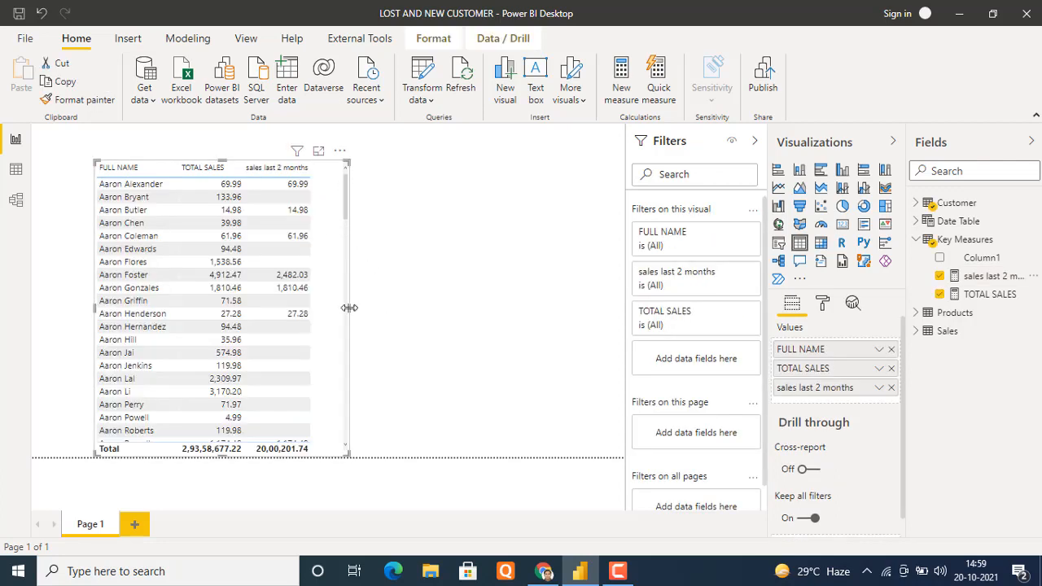
{"action": "left_click_drag", "start_coordinate": [350, 314], "coordinate": [371, 314]}
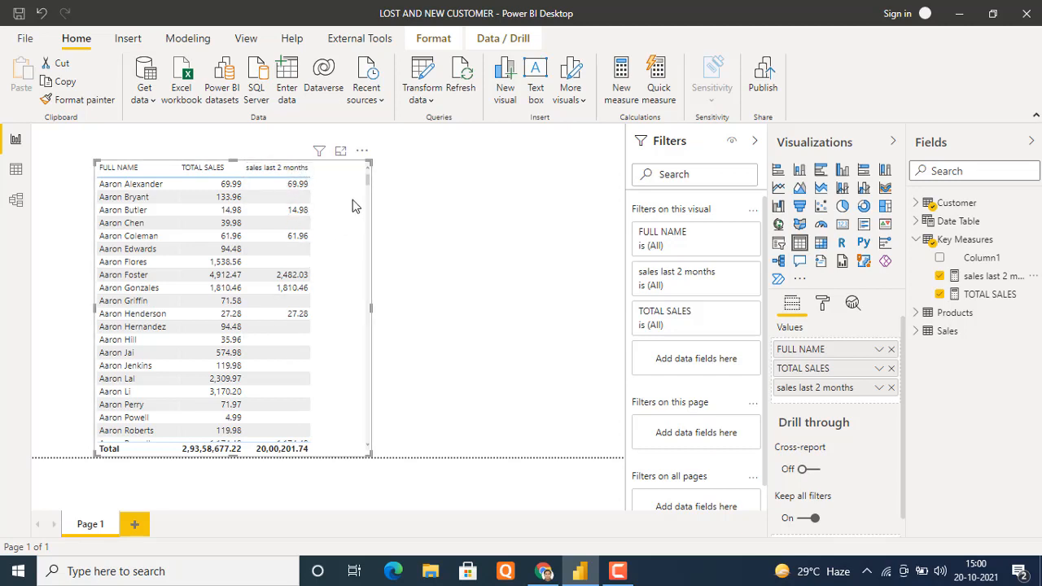
{"action": "mouse_move", "coordinate": [366, 187]}
{"action": "left_mouse_down"}
{"action": "mouse_move", "coordinate": [367, 210]}
{"action": "mouse_move", "coordinate": [372, 182]}
{"action": "left_mouse_up"}
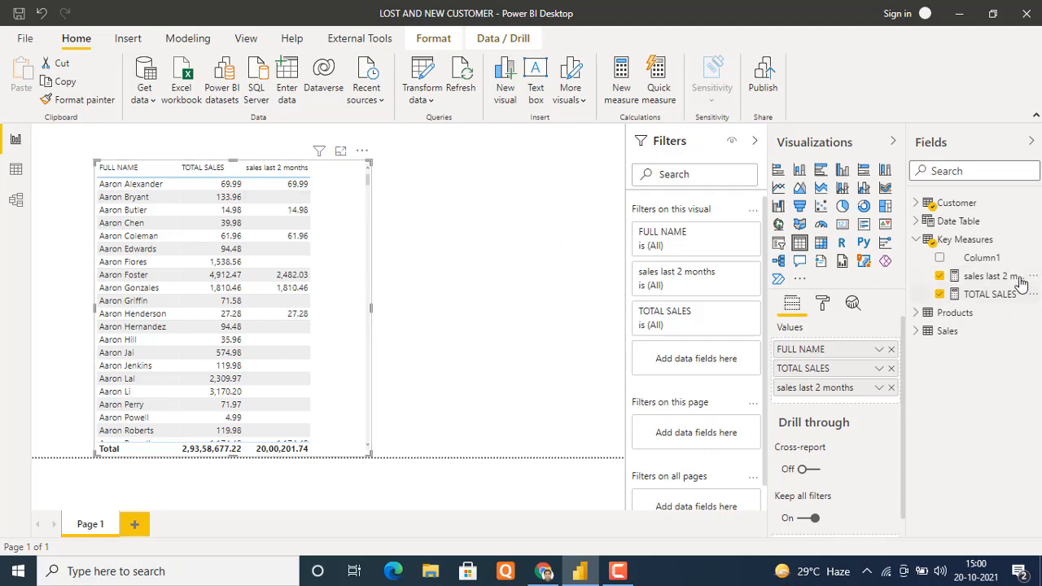
Create a new measure in the Key Measures table named Lost customers, with its formula starting with the IF function.
{"action": "left_click", "coordinate": [1028, 243]}
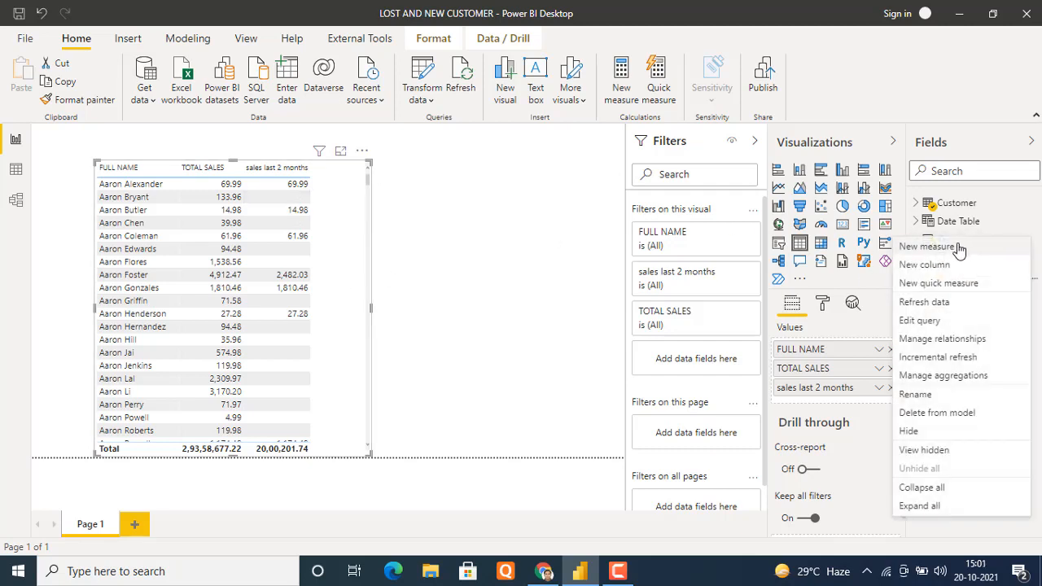
{"action": "key", "text": "Escape"}
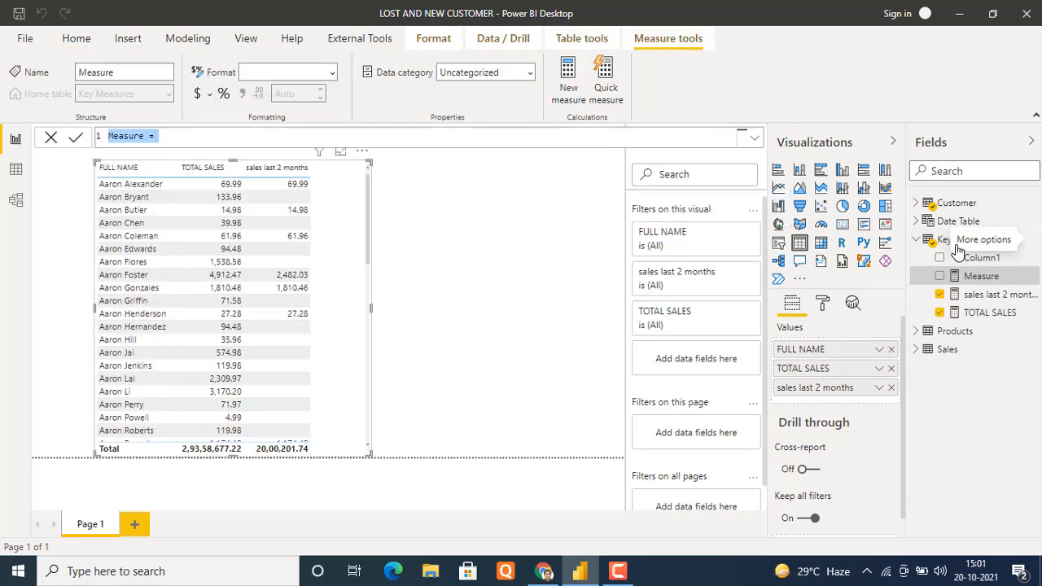
{"action": "type", "text": "Lo"}
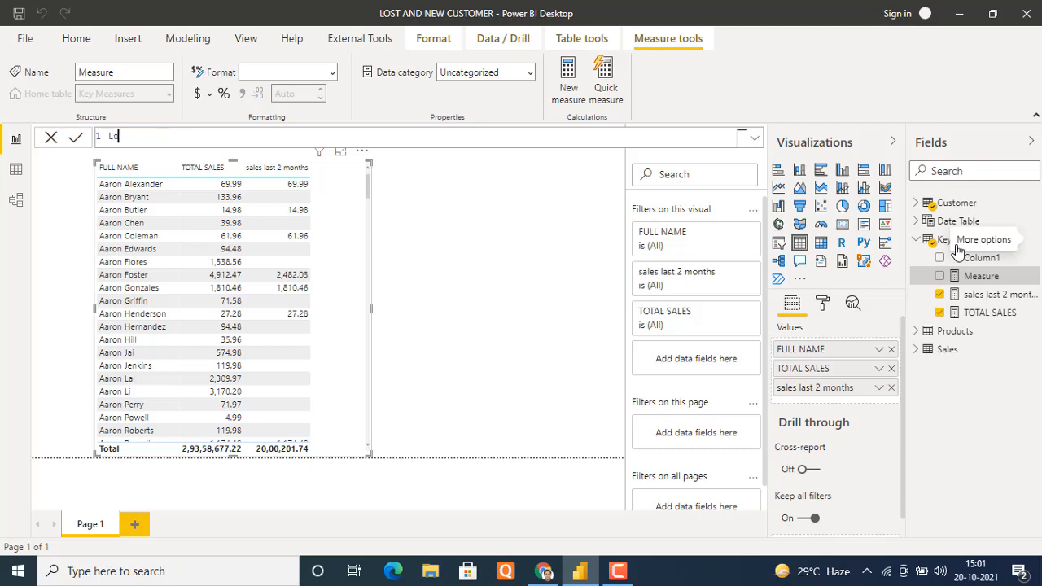
{"action": "type", "text": "st customers = IF"}
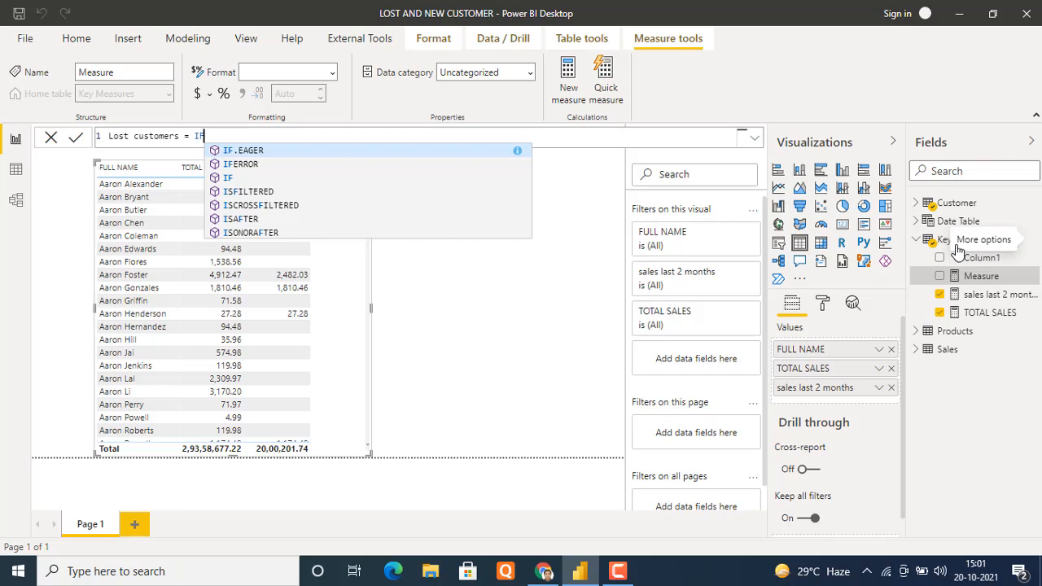
{"action": "type", "text": "("}
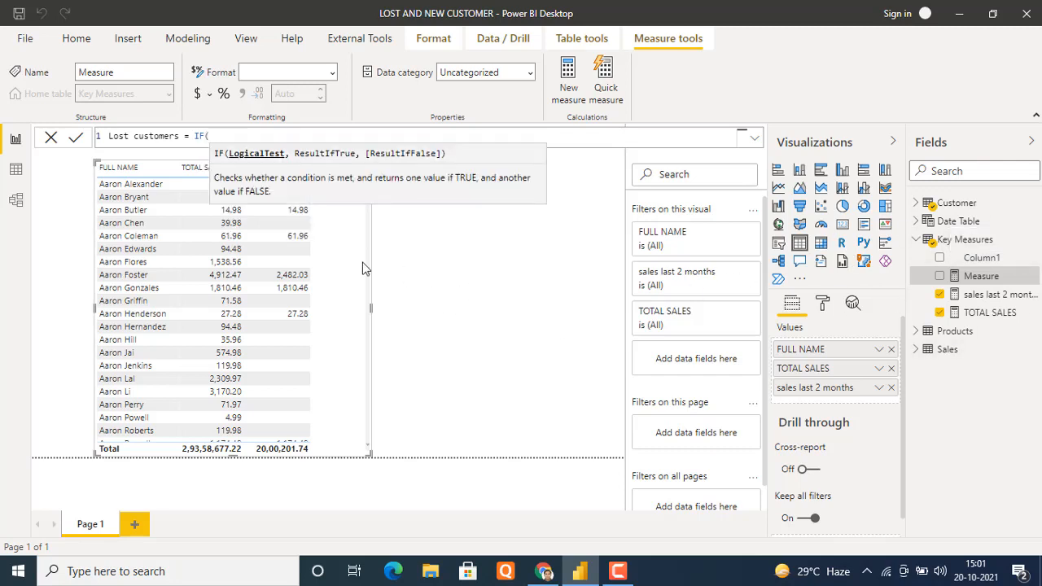
{"action": "left_click", "coordinate": [27, 200]}
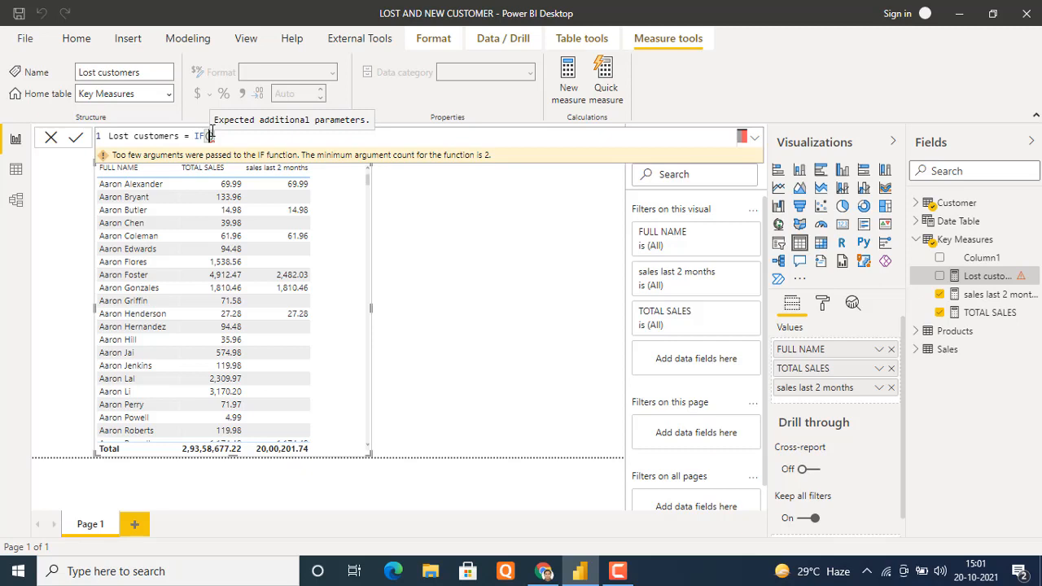
Insert [sales last 2 months] in the IF function's logical test, removing the 'Key Measures' table prefix.
{"action": "type", "text": "SALES"}
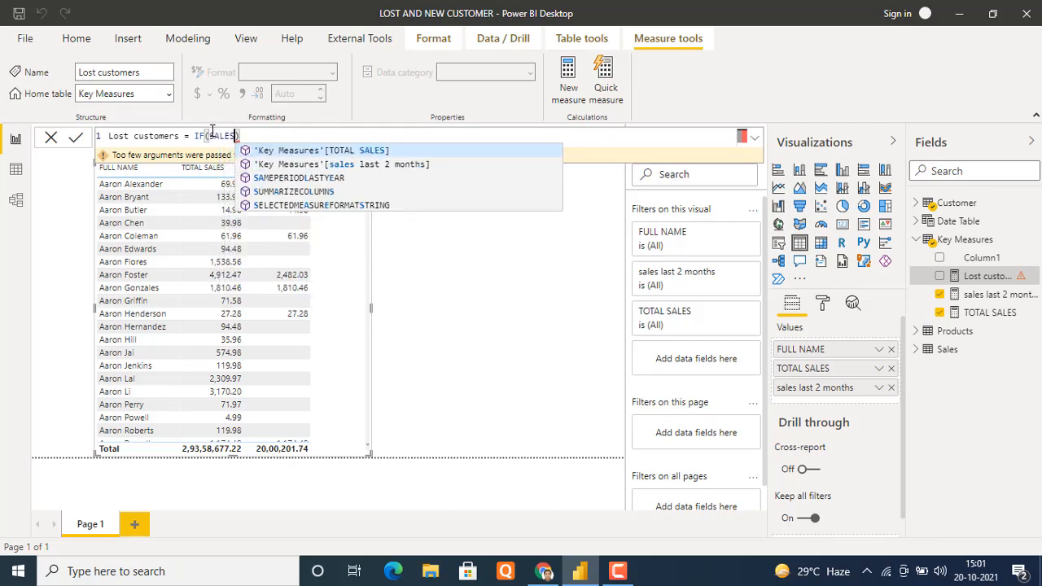
{"action": "left_click", "coordinate": [396, 166]}
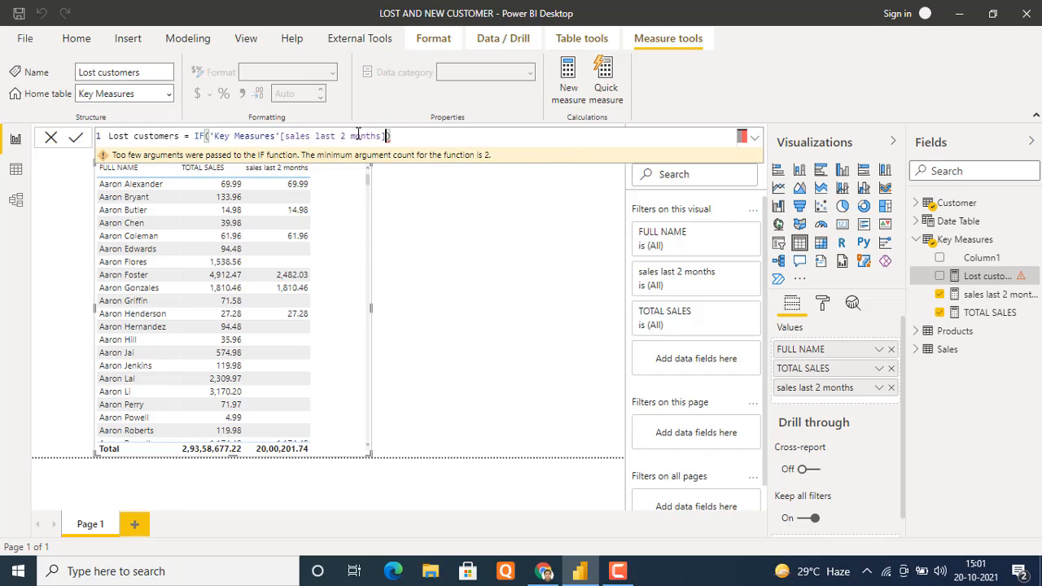
{"action": "left_click", "coordinate": [279, 136]}
{"action": "key", "text": "BackSpace"}
{"action": "key", "text": "BackSpace"}
{"action": "key", "text": "BackSpace"}
{"action": "key", "text": "BackSpace"}
{"action": "key", "text": "BackSpace"}
{"action": "key", "text": "BackSpace"}
{"action": "key", "text": "BackSpace"}
{"action": "key", "text": "BackSpace"}
{"action": "key", "text": "BackSpace"}
{"action": "key", "text": "BackSpace"}
{"action": "key", "text": "BackSpace"}
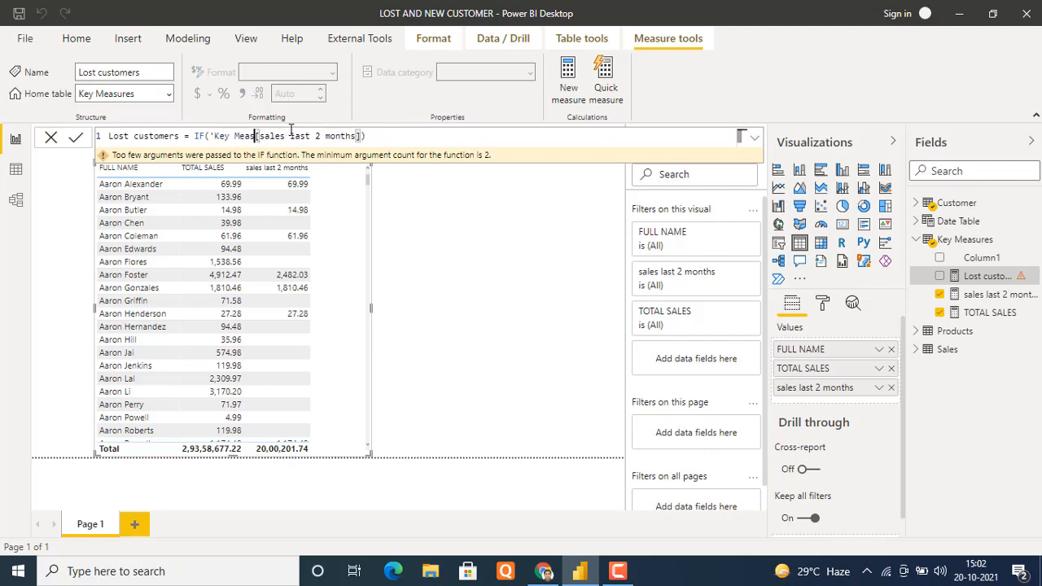
{"action": "key", "text": "BackSpace"}
{"action": "key", "text": "BackSpace"}
{"action": "key", "text": "BackSpace"}
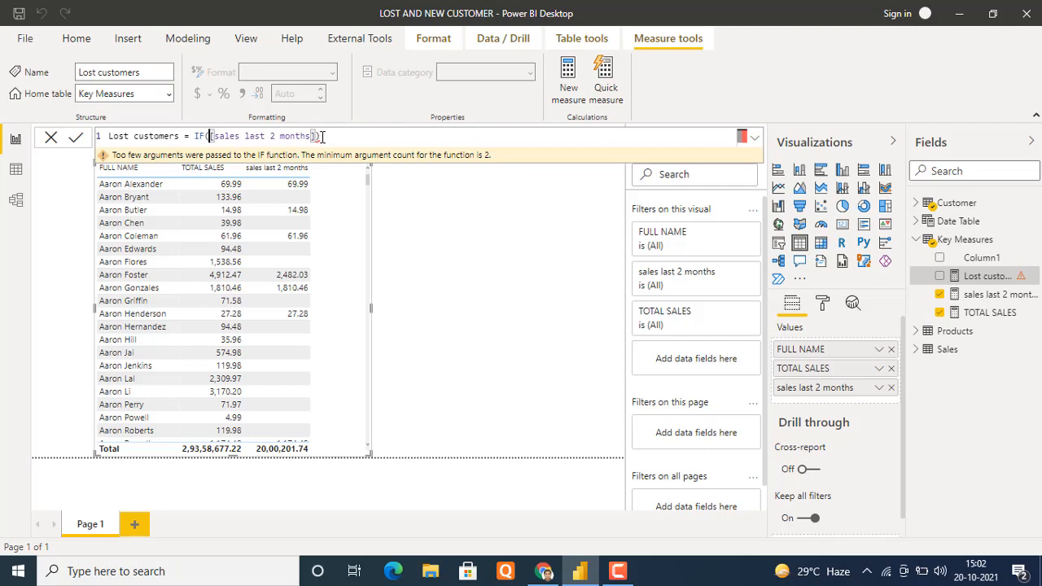
Complete the logical test by comparing [sales last 2 months] with ==BLANK(), followed by a comma for the true result.
{"action": "left_click", "coordinate": [324, 137]}
{"action": "key", "text": "BackSpace"}
{"action": "type", "text": "==BLANK"}
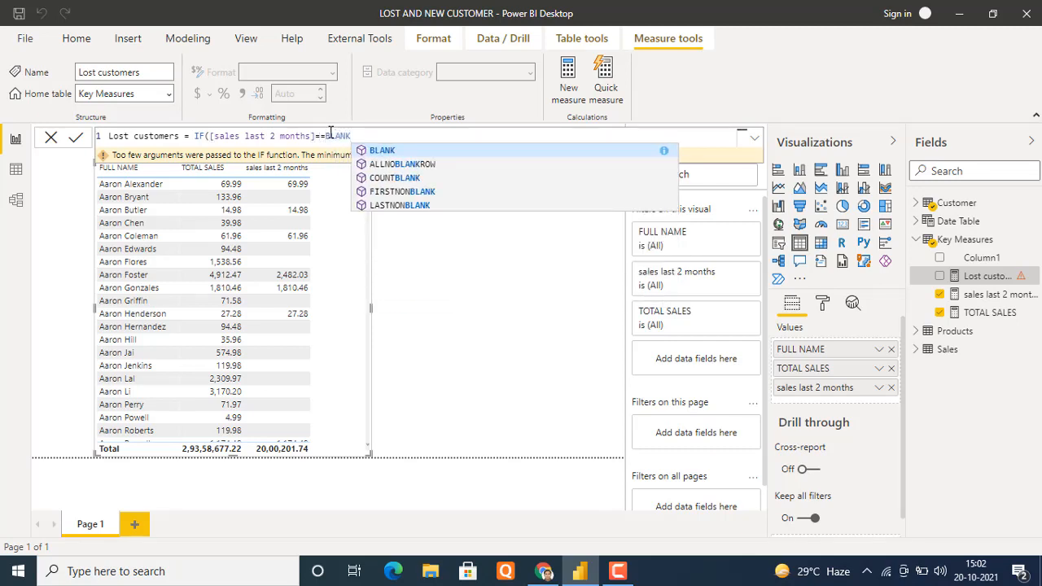
{"action": "type", "text": "("}
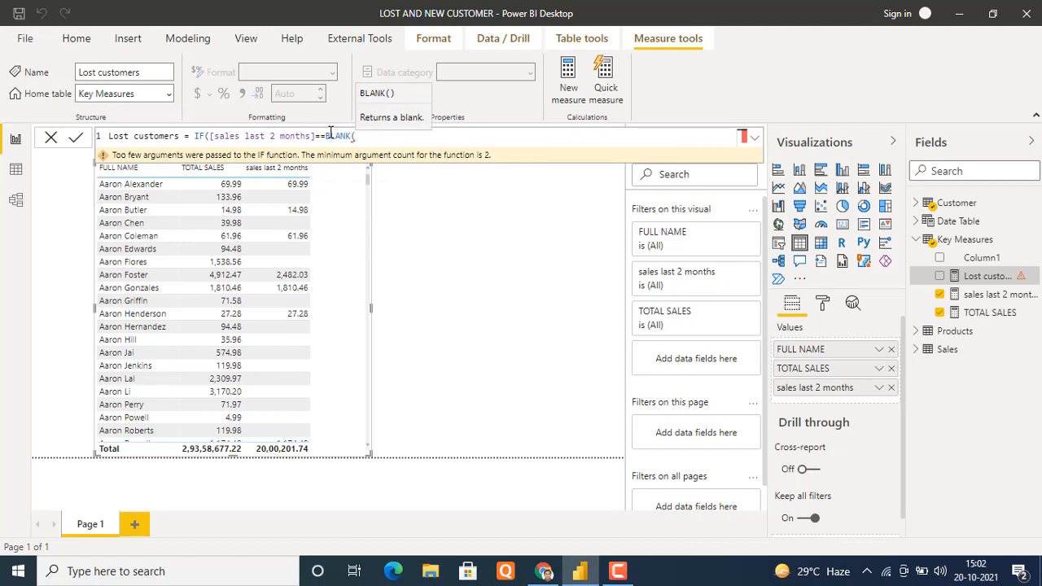
{"action": "type", "text": ")"}
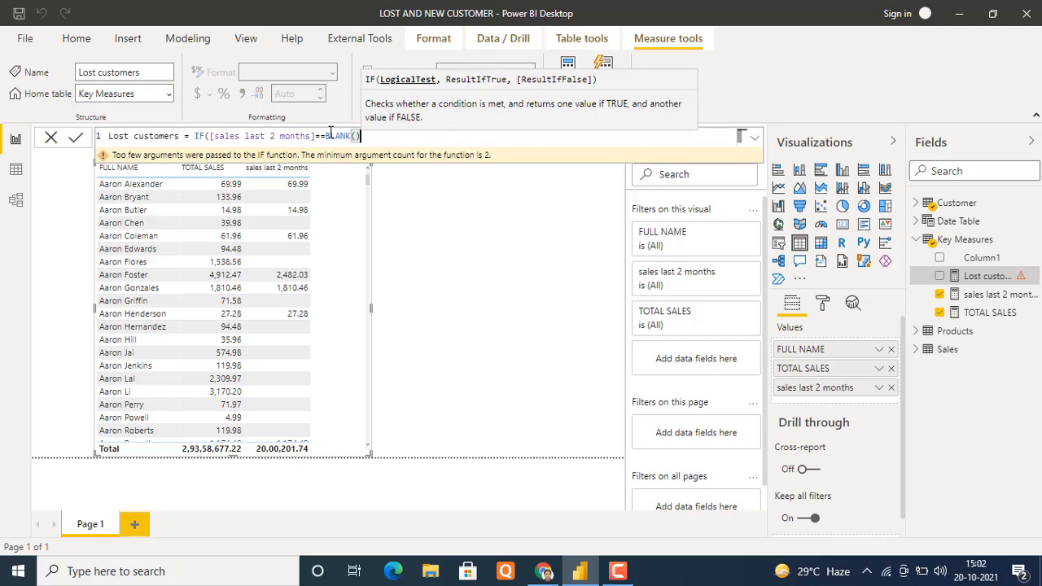
{"action": "type", "text": ","}
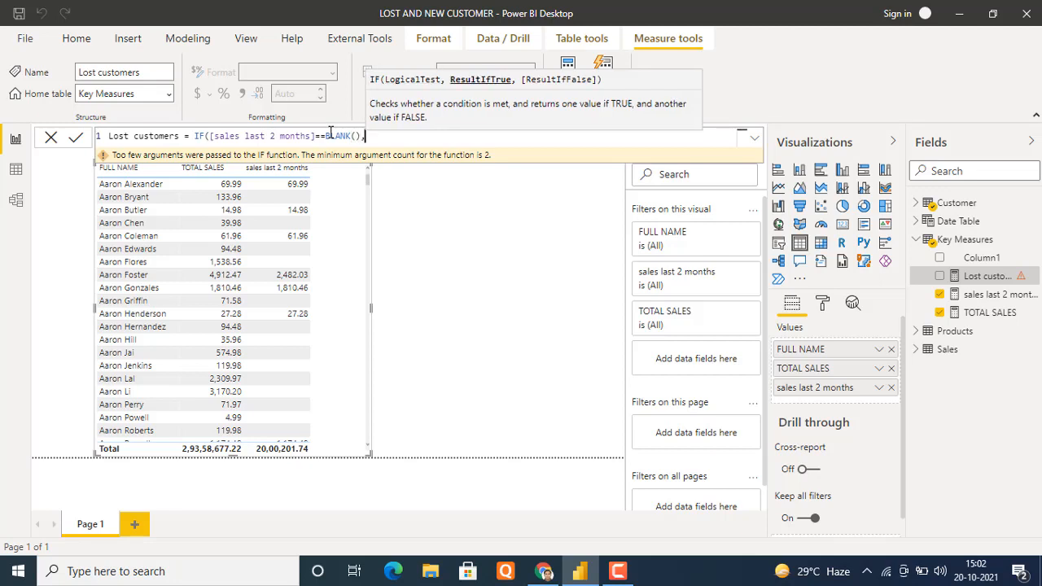
Set the IF function's true result to "LOST CUSTOMER", close the function and commit the Lost customers measure.
{"action": "type", "text": "\""}
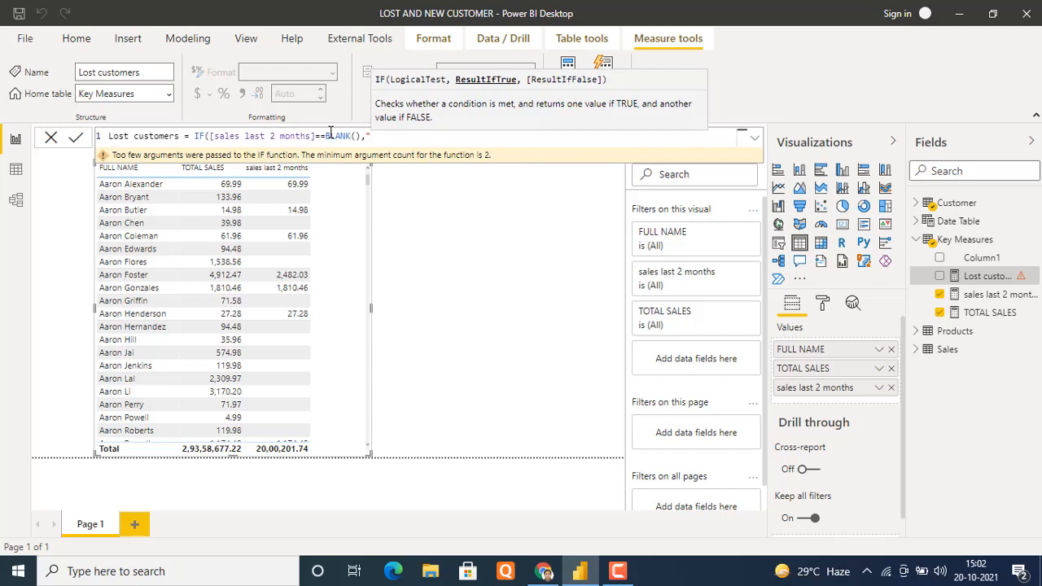
{"action": "type", "text": "LOS"}
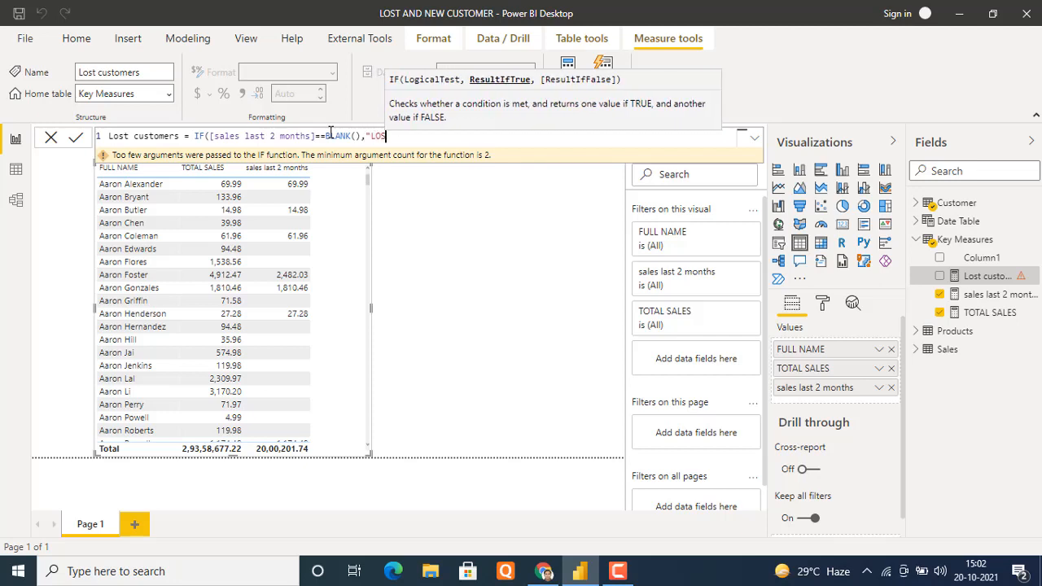
{"action": "type", "text": "T CUSTOM"}
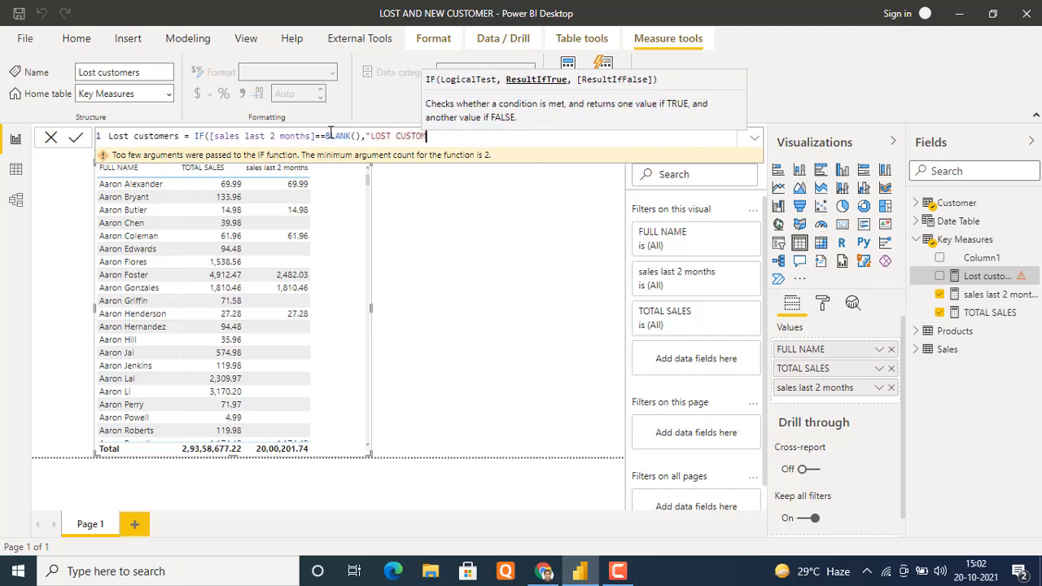
{"action": "type", "text": "ER\""}
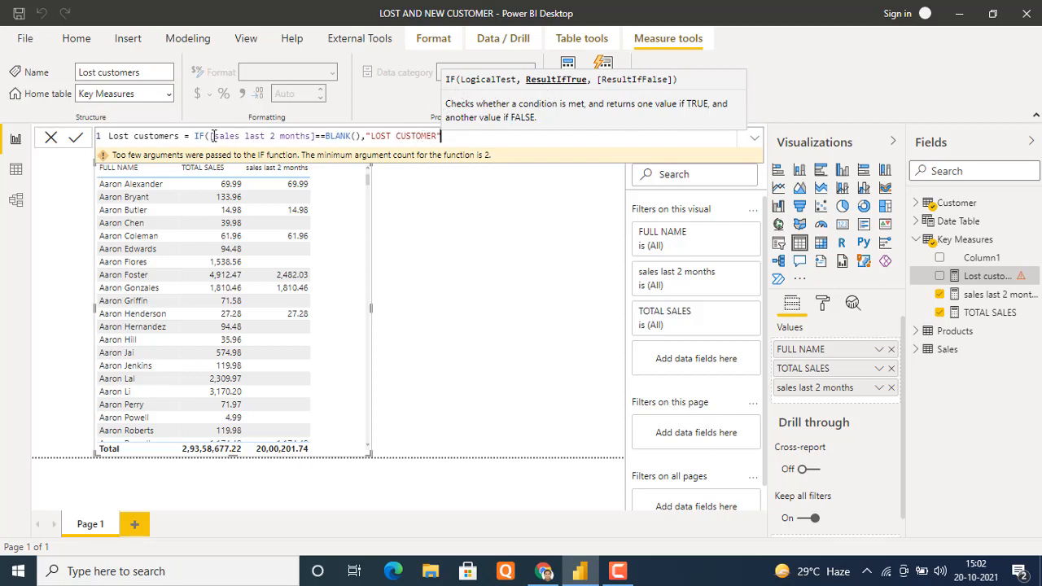
{"action": "left_click_drag", "start_coordinate": [210, 136], "coordinate": [361, 136]}
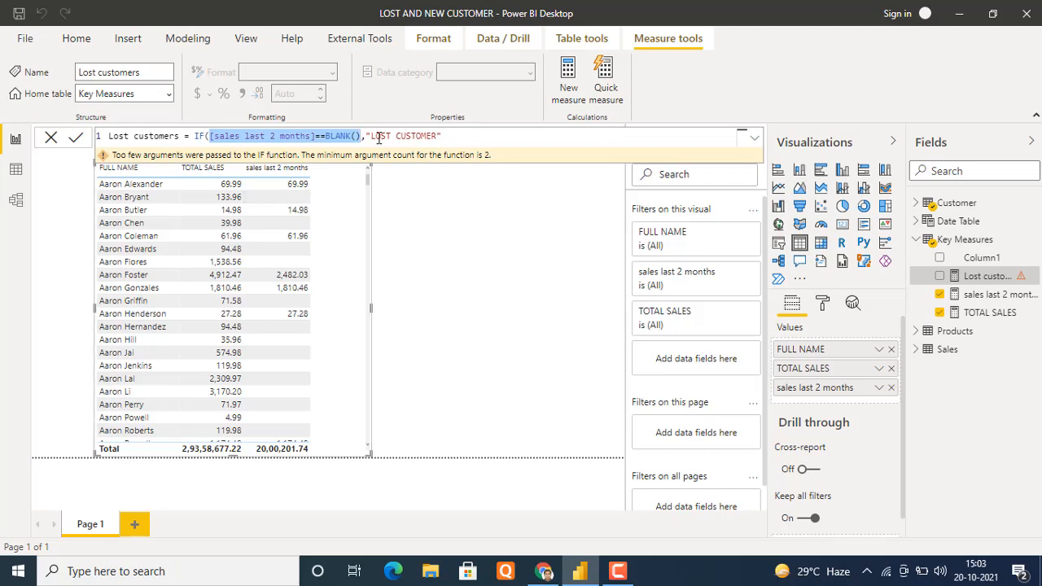
{"action": "left_click", "coordinate": [454, 137]}
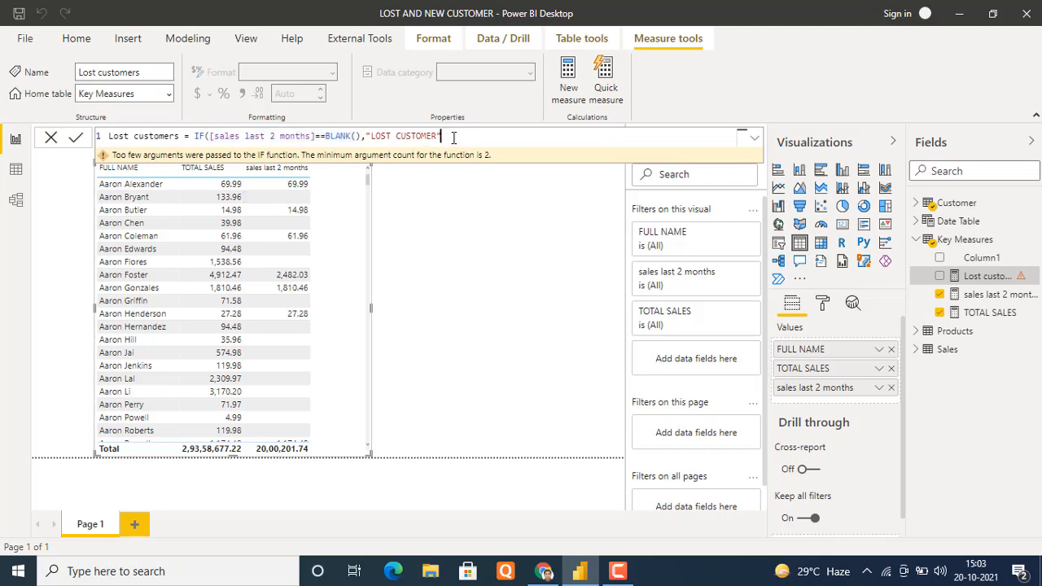
{"action": "type", "text": ")"}
{"action": "key", "text": "Return"}
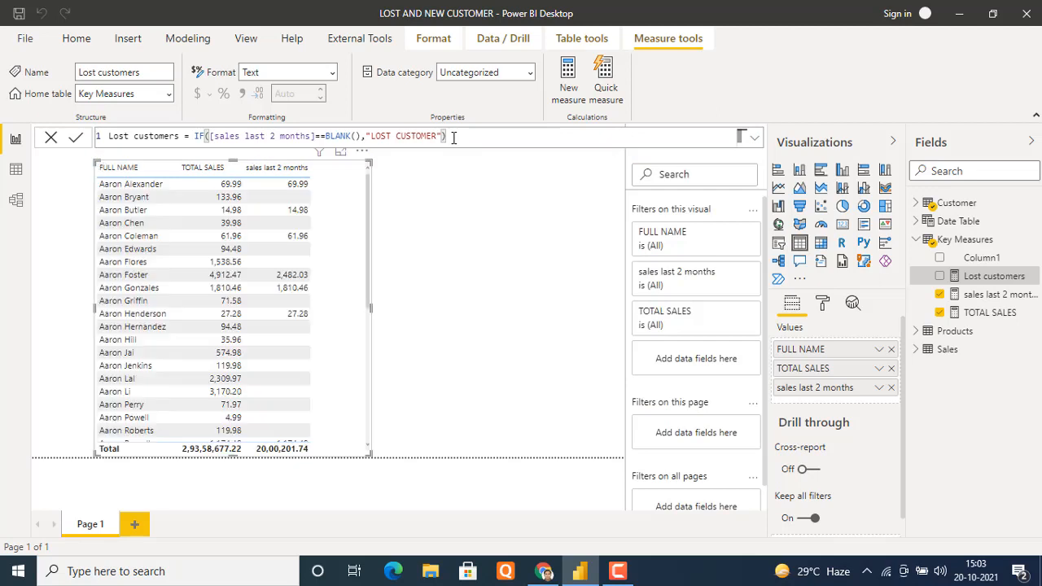
Widen the customer table and add the Lost customers measure as its last column.
{"action": "left_click_drag", "start_coordinate": [371, 317], "coordinate": [448, 328]}
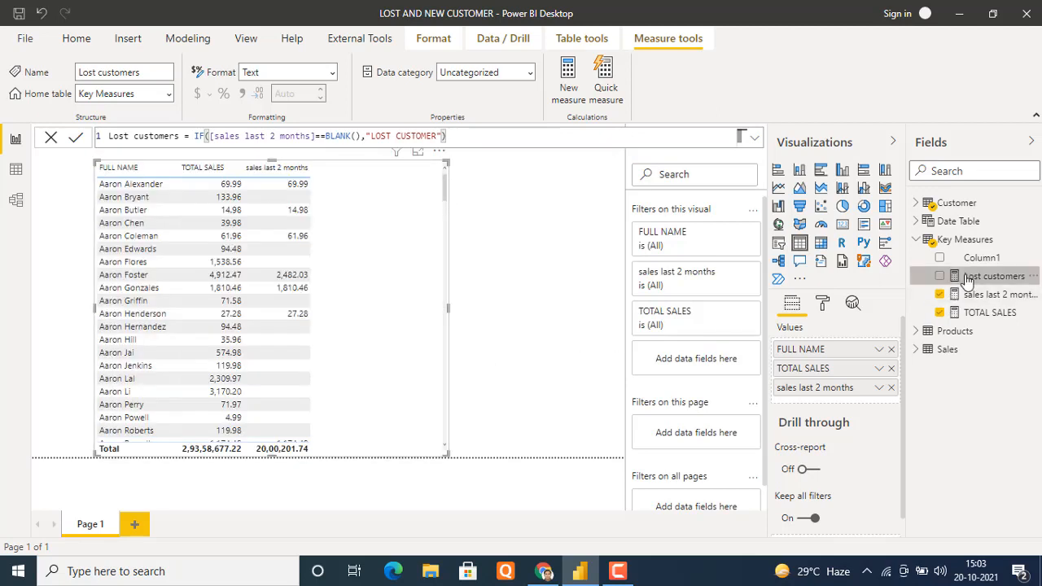
{"action": "left_click_drag", "start_coordinate": [989, 276], "coordinate": [361, 174]}
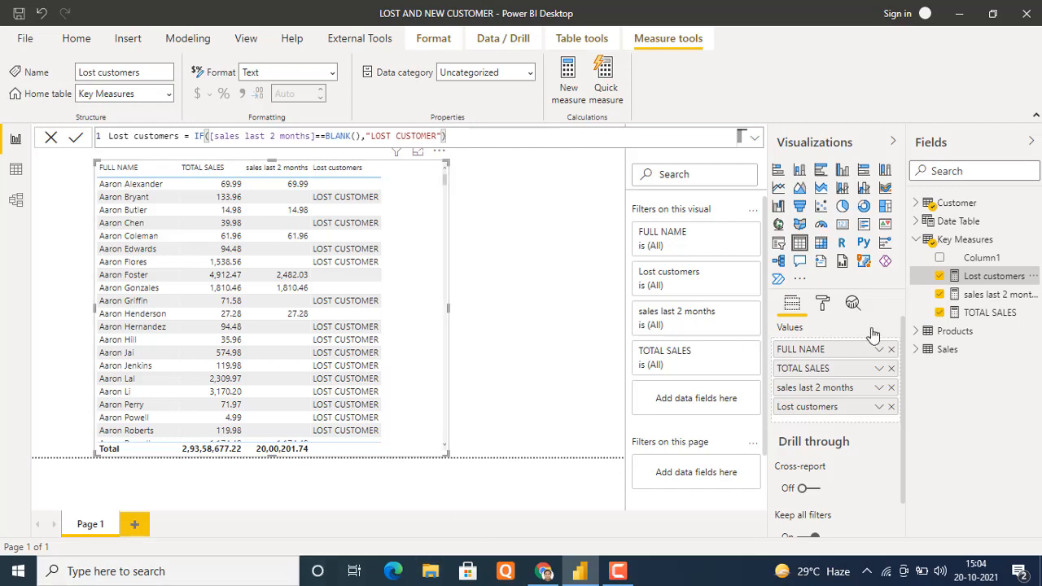
Open the formula of the sales last 2 months measure and examine its fixed -2 month interval.
{"action": "left_click", "coordinate": [1007, 299]}
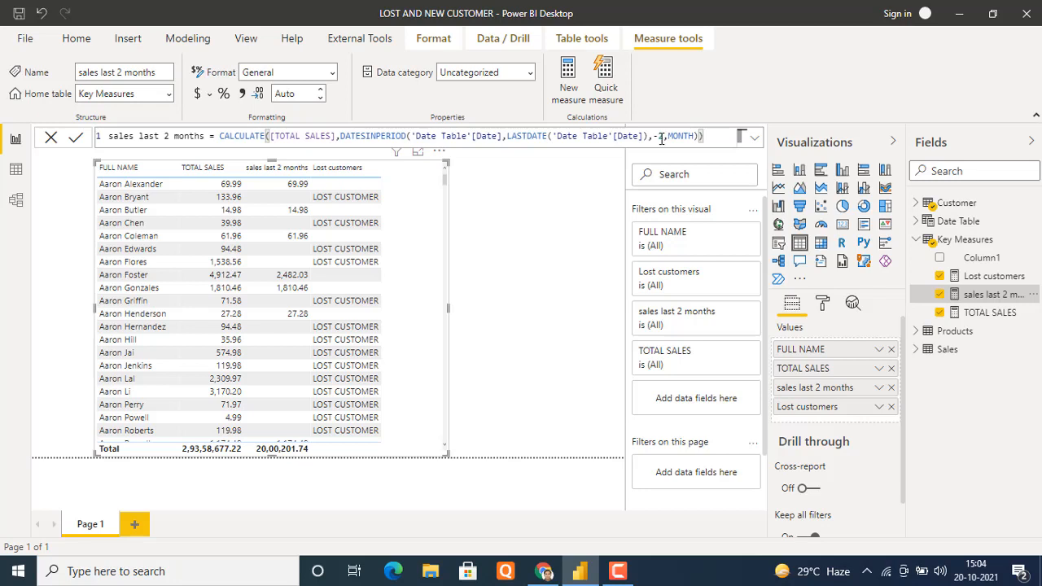
{"action": "left_click", "coordinate": [661, 138]}
{"action": "double_click", "coordinate": [661, 138]}
{"action": "left_click", "coordinate": [578, 226]}
Start a new what-if parameter and name it MONTH.
{"action": "left_click", "coordinate": [185, 40]}
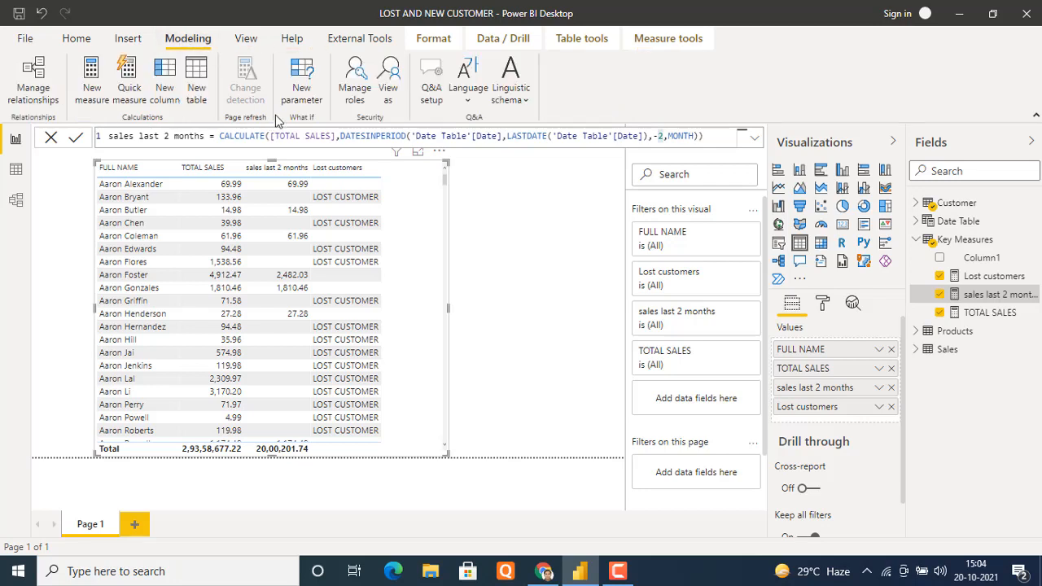
{"action": "left_click", "coordinate": [308, 97]}
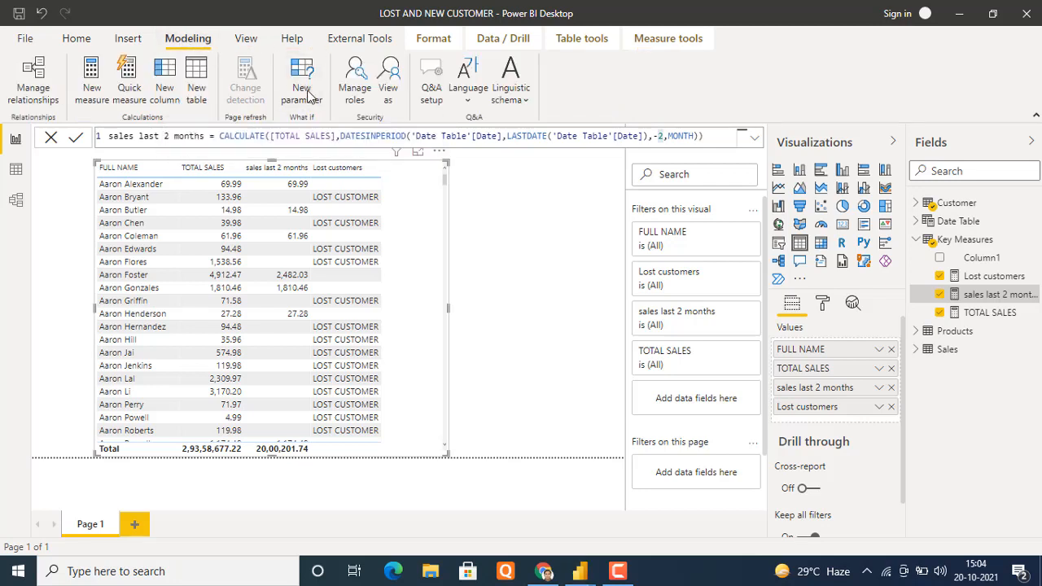
{"action": "left_click", "coordinate": [425, 190]}
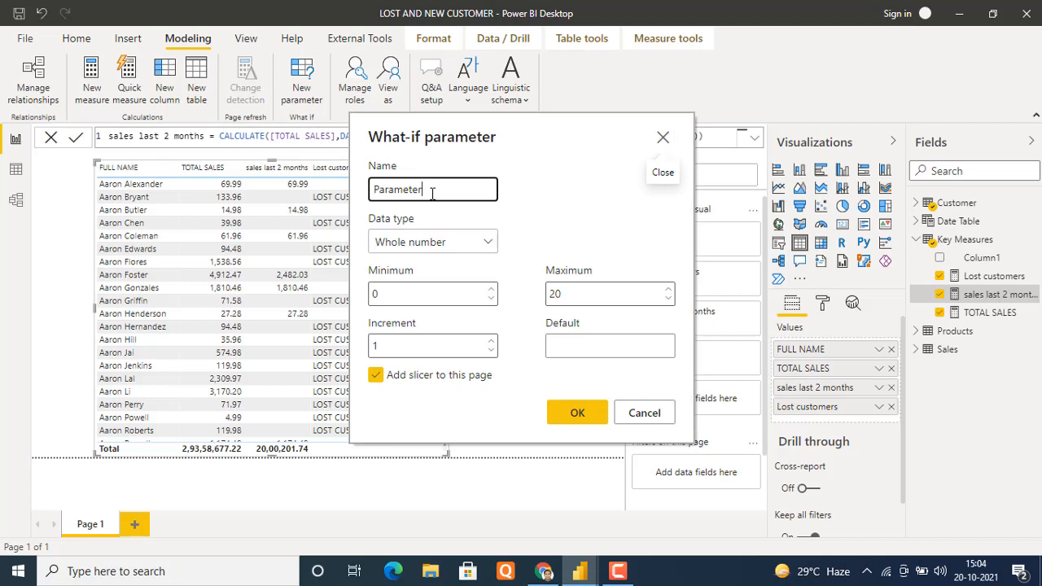
{"action": "left_click_drag", "start_coordinate": [434, 191], "coordinate": [354, 193]}
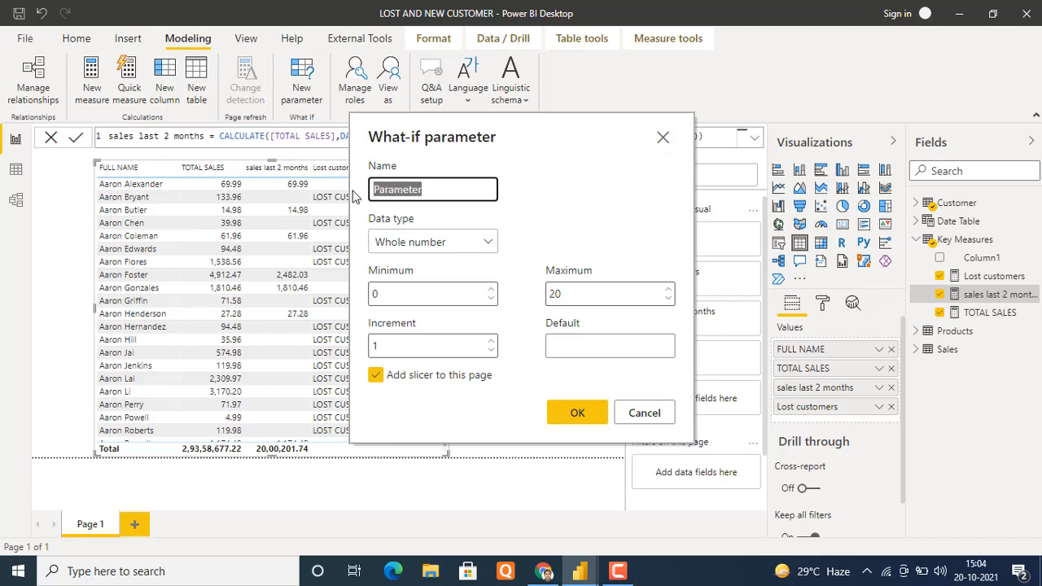
{"action": "type", "text": "MONTH"}
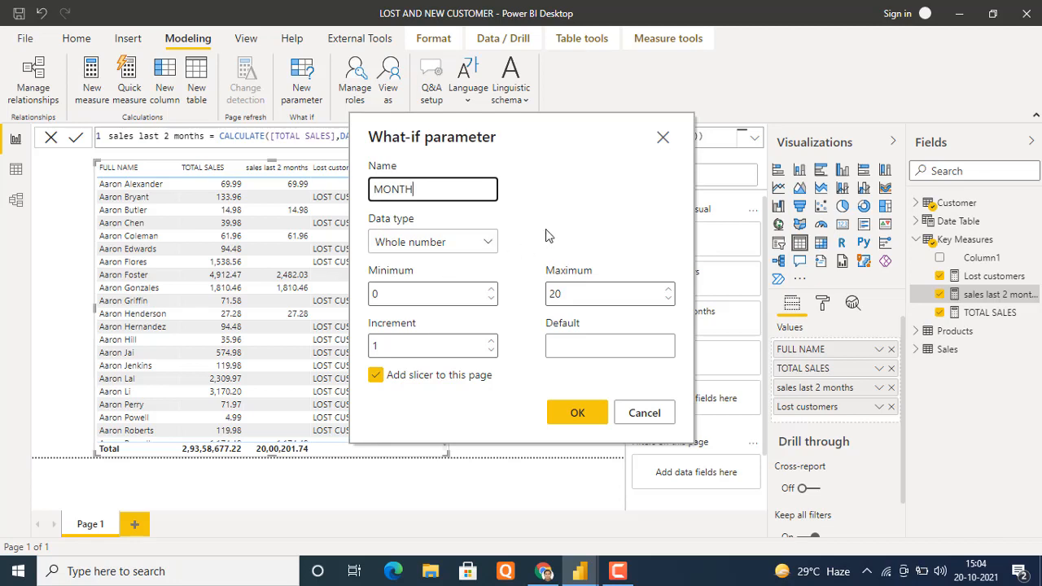
Set the MONTH parameter's minimum to 1, maximum to 12 and default to 1, and create it with its slicer.
{"action": "left_click_drag", "start_coordinate": [426, 295], "coordinate": [366, 294]}
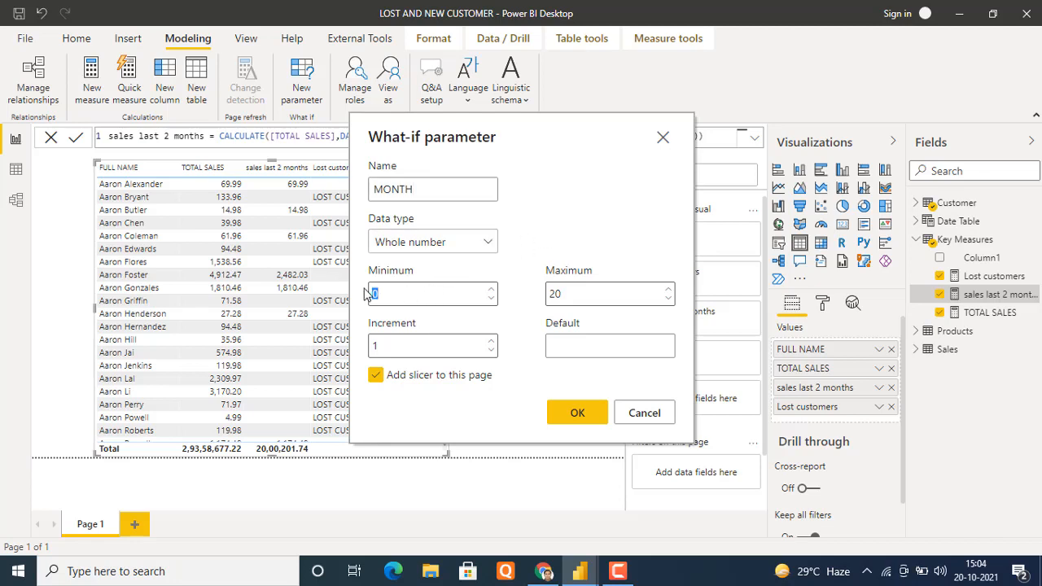
{"action": "type", "text": "1"}
{"action": "left_click_drag", "start_coordinate": [574, 294], "coordinate": [547, 302]}
{"action": "type", "text": "12"}
{"action": "left_click", "coordinate": [575, 340]}
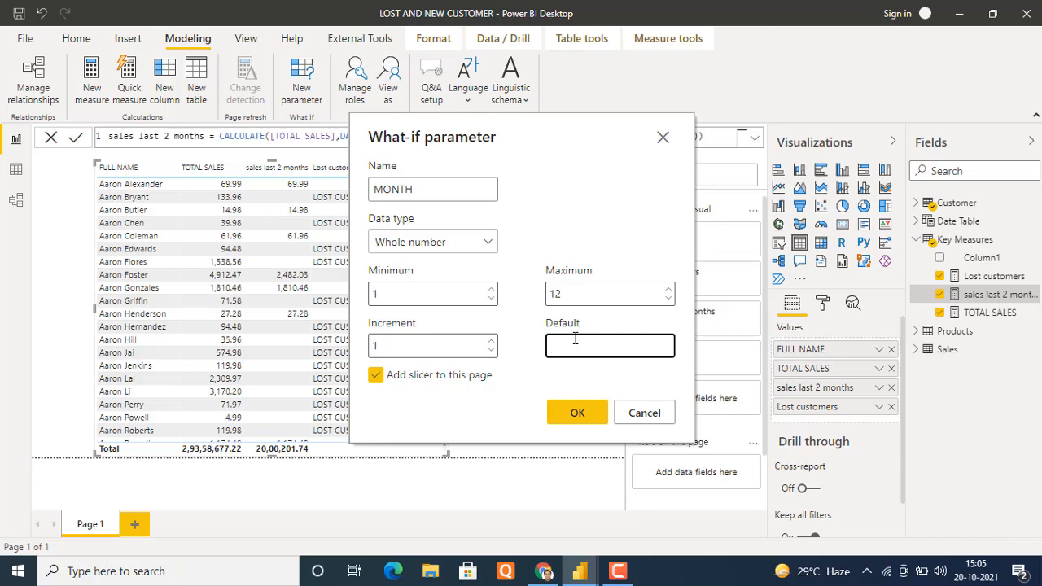
{"action": "type", "text": "1"}
{"action": "left_click", "coordinate": [579, 413]}
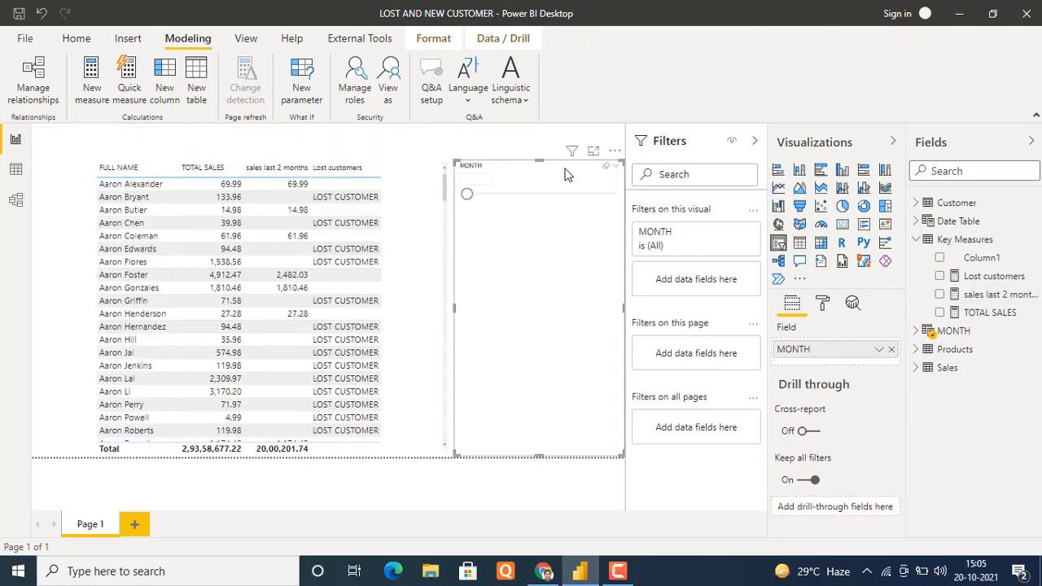
Shrink the MONTH slicer beside the customer table and set its slider to 12.
{"action": "left_click_drag", "start_coordinate": [618, 166], "coordinate": [545, 172]}
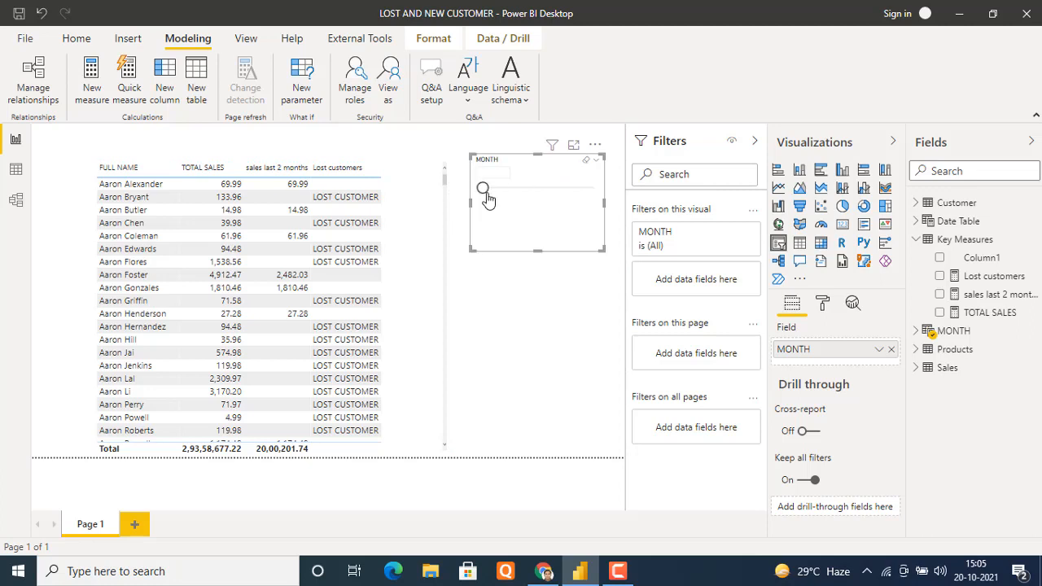
{"action": "left_click_drag", "start_coordinate": [486, 198], "coordinate": [599, 222]}
Find the MONTH slicer's formatting options for TEXT and increase the text size of its numeric inputs.
{"action": "left_click", "coordinate": [823, 303]}
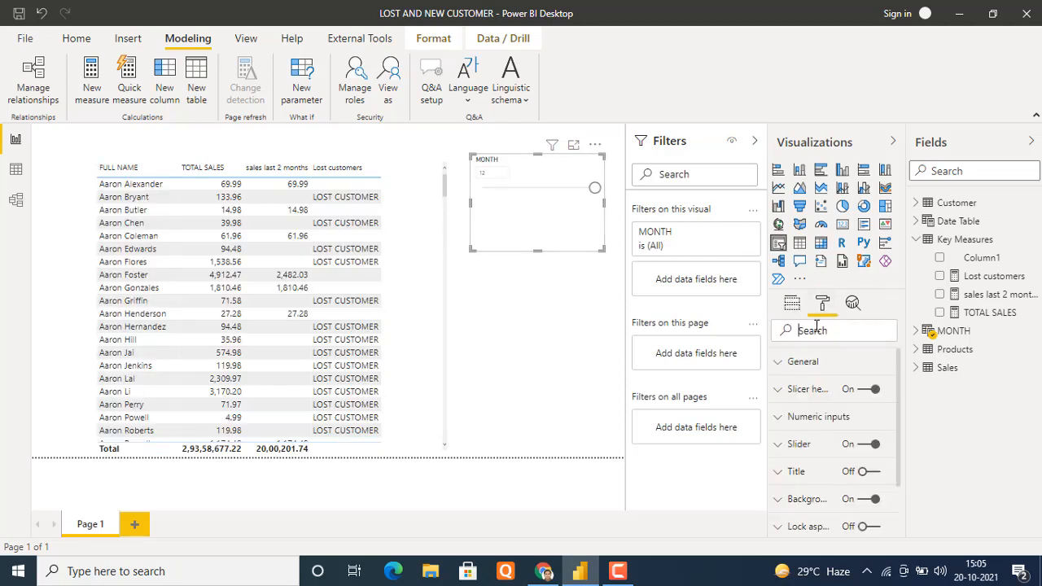
{"action": "left_click", "coordinate": [817, 329]}
{"action": "type", "text": "TEXT"}
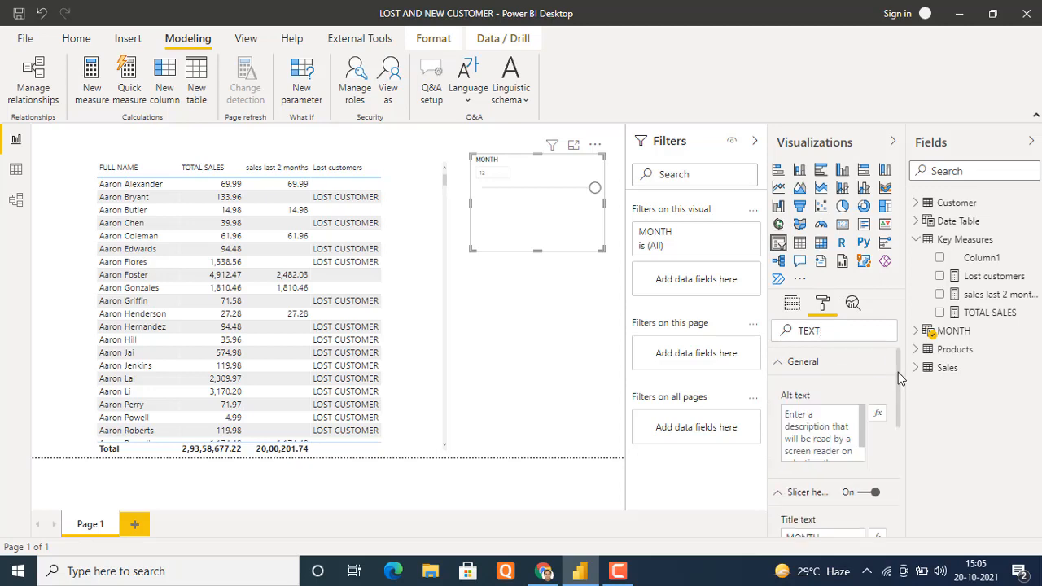
{"action": "left_click_drag", "start_coordinate": [898, 372], "coordinate": [891, 465]}
{"action": "left_click", "coordinate": [822, 459]}
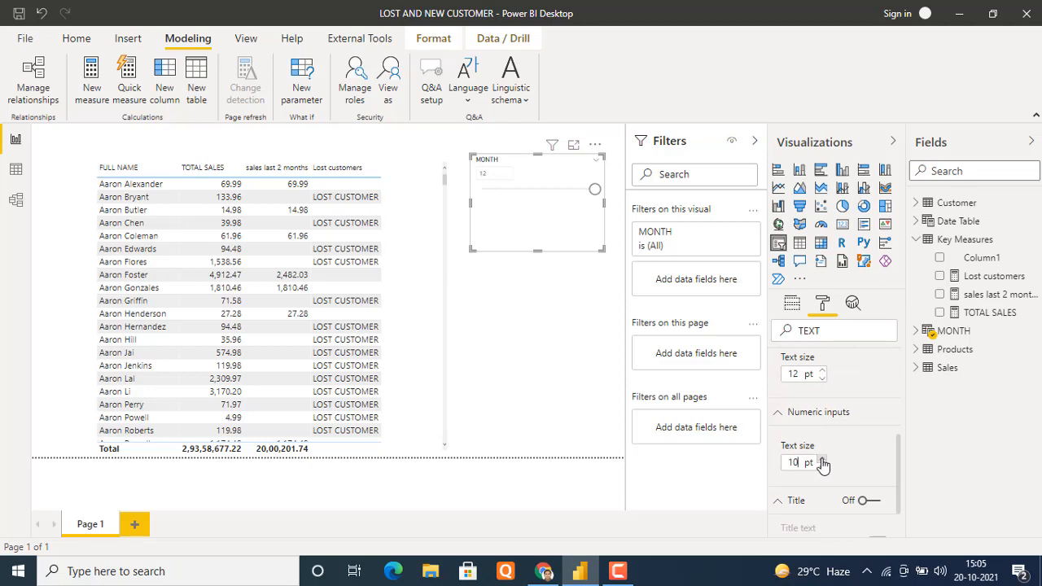
{"action": "left_click", "coordinate": [822, 460]}
{"action": "left_click", "coordinate": [822, 459]}
{"action": "left_click", "coordinate": [527, 373]}
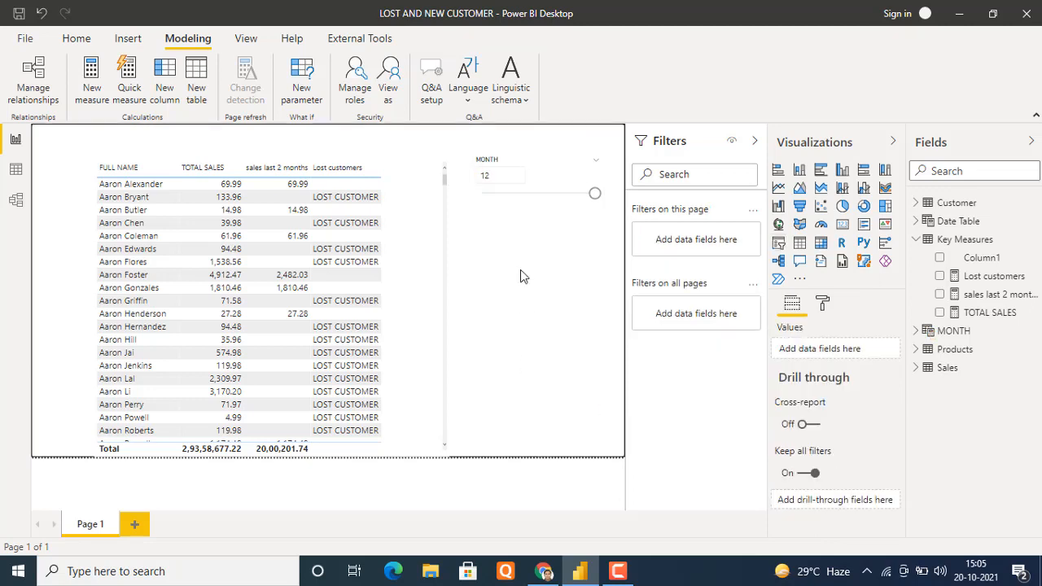
Examine the generated MONTH table and the MONTH Value measure formula in the data view, and return to the report.
{"action": "left_click", "coordinate": [534, 162]}
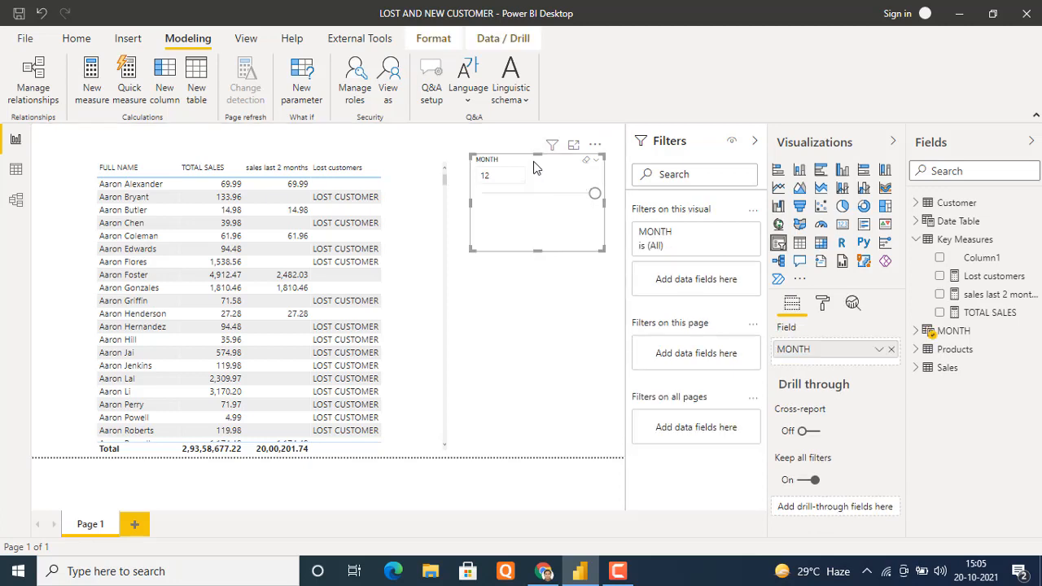
{"action": "left_click", "coordinate": [915, 332]}
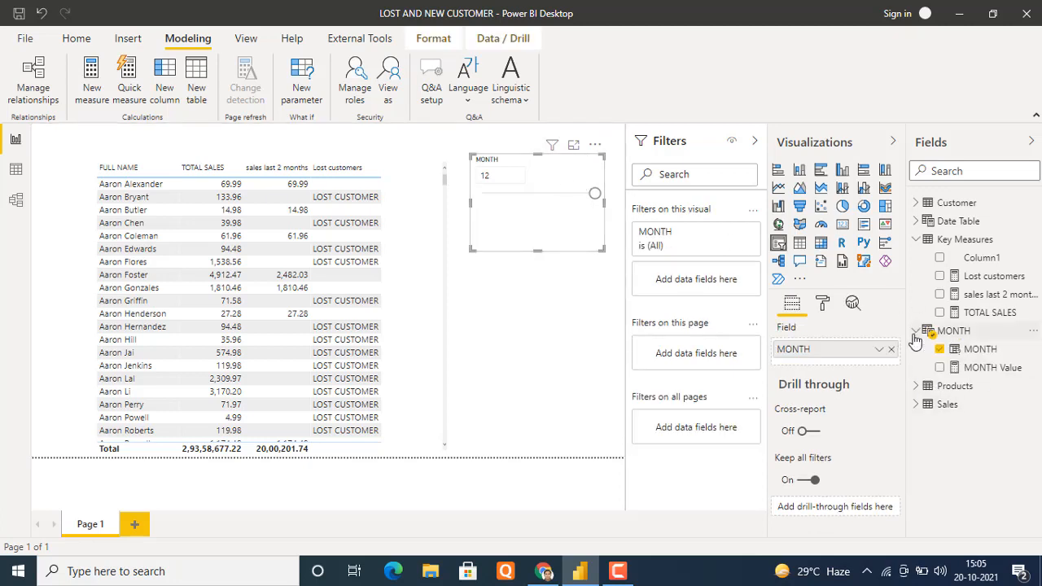
{"action": "left_click", "coordinate": [984, 336]}
{"action": "left_click", "coordinate": [16, 169]}
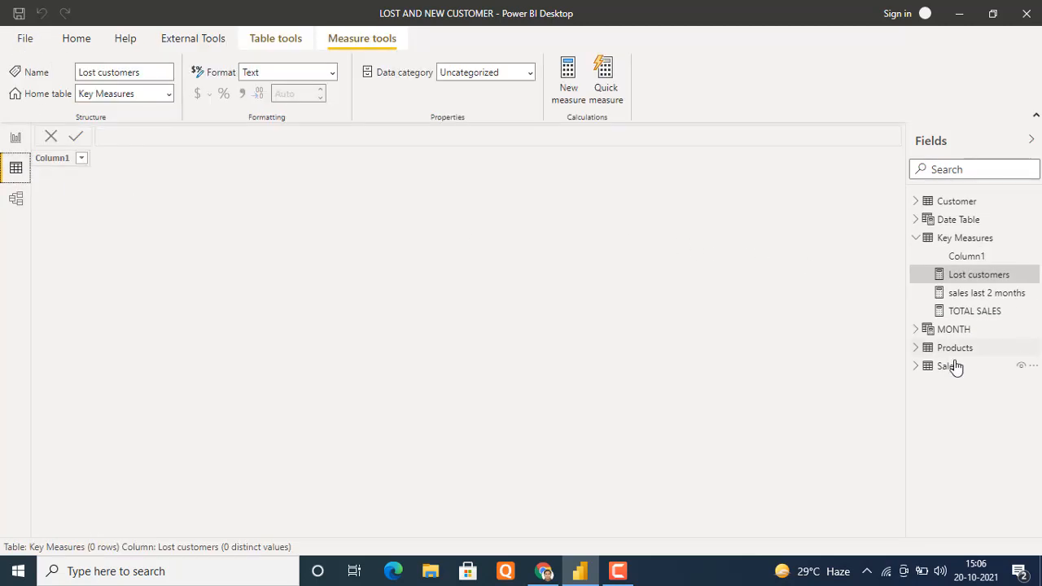
{"action": "left_click", "coordinate": [953, 330]}
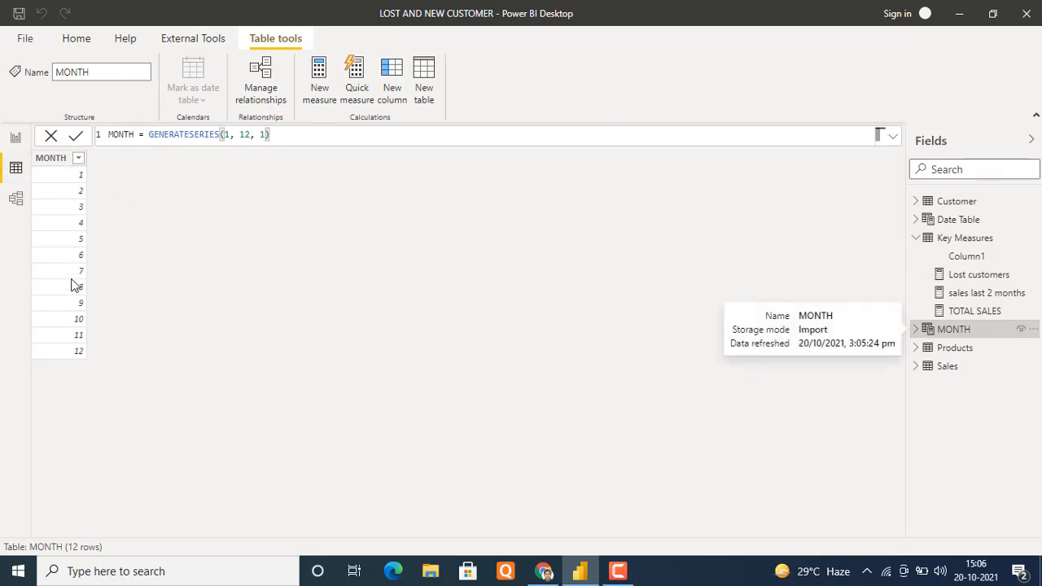
{"action": "left_click", "coordinate": [915, 329]}
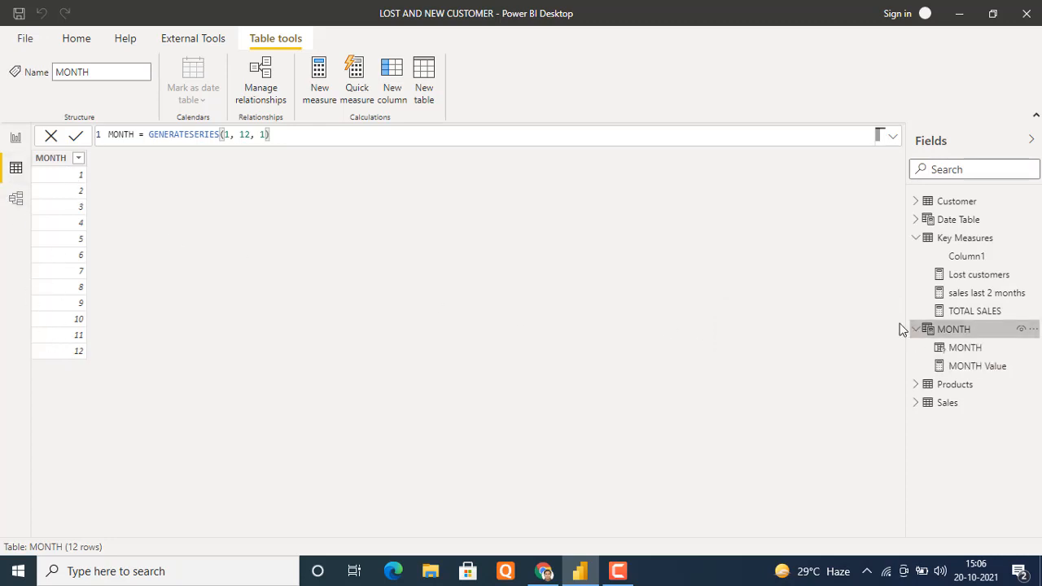
{"action": "left_click", "coordinate": [982, 367]}
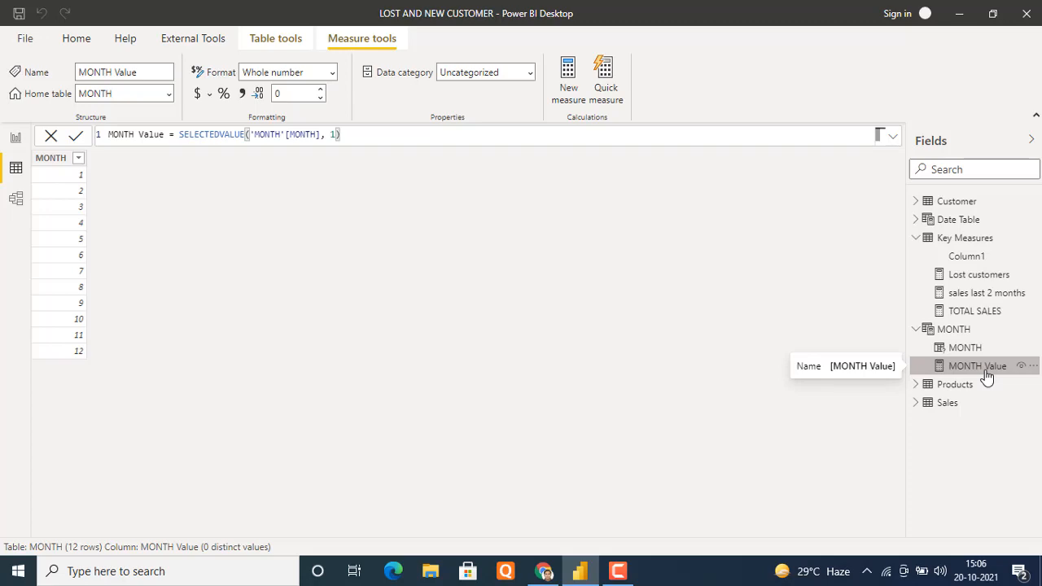
{"action": "left_click", "coordinate": [16, 141]}
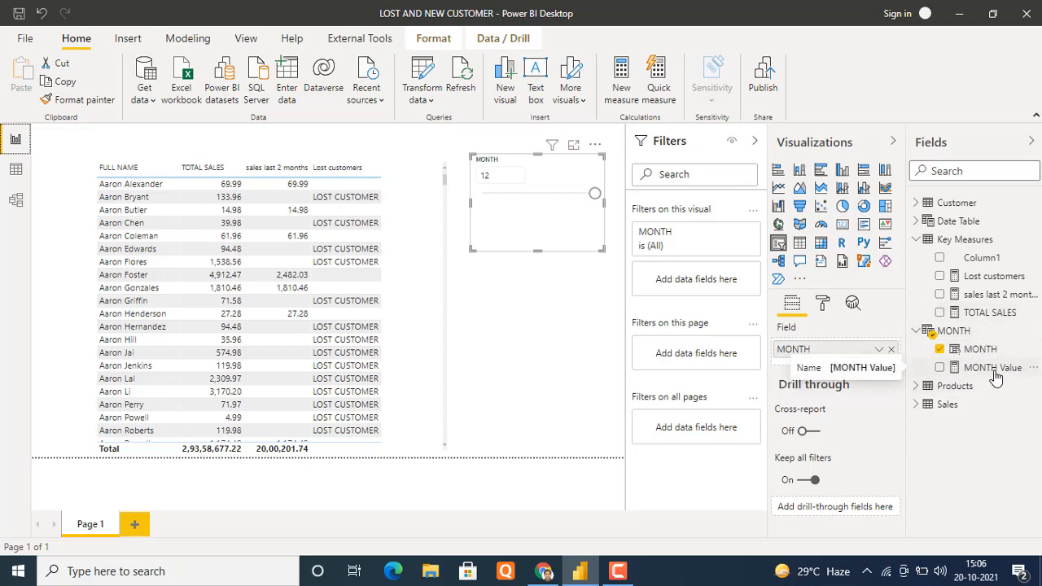
In the sales last 2 months formula, rename the measure to sales last N months and select the interval value 2.
{"action": "left_click", "coordinate": [991, 297]}
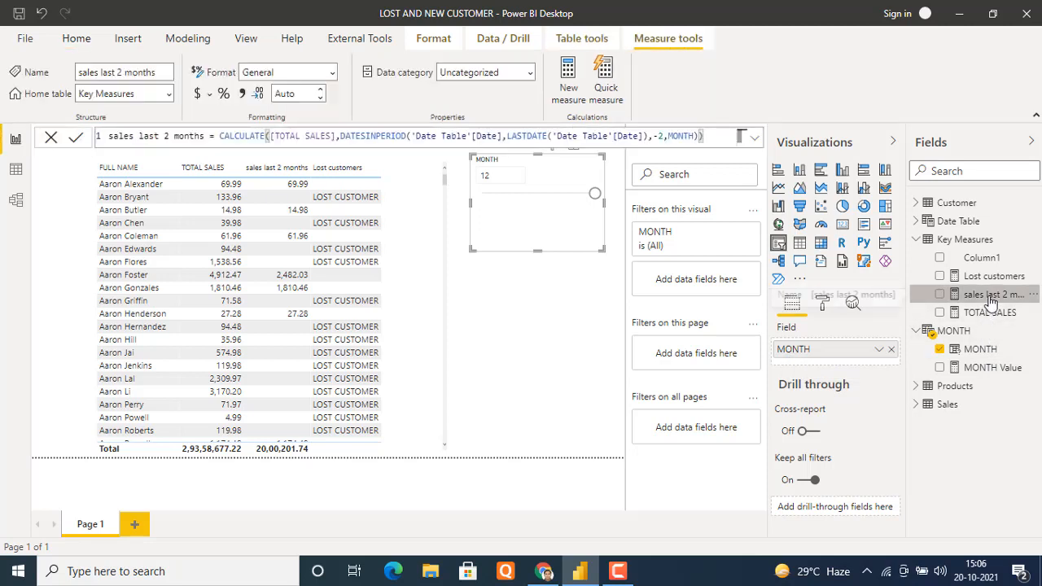
{"action": "left_click", "coordinate": [166, 136]}
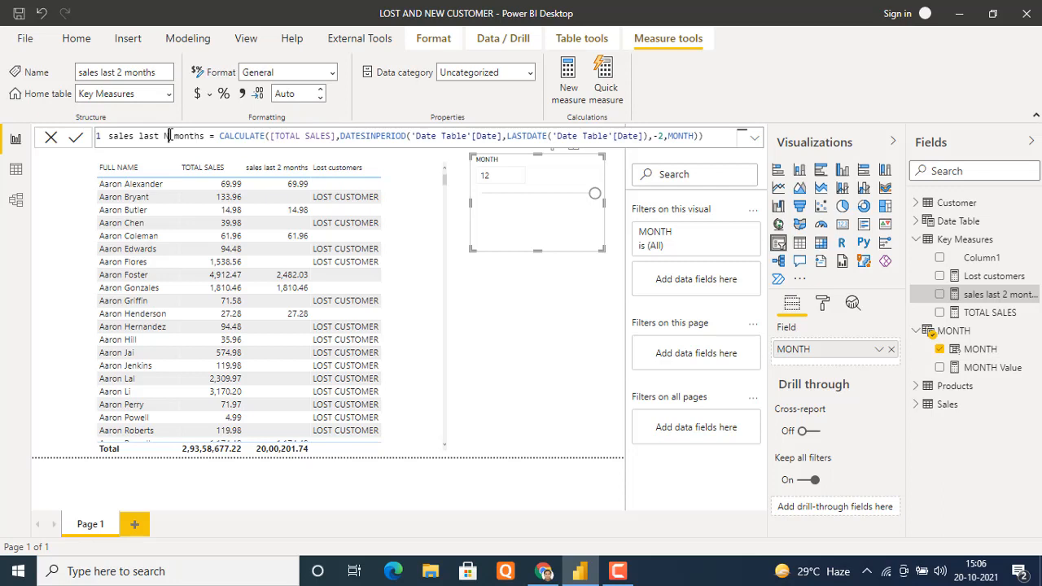
{"action": "double_click", "coordinate": [660, 136]}
{"action": "type", "text": "M"}
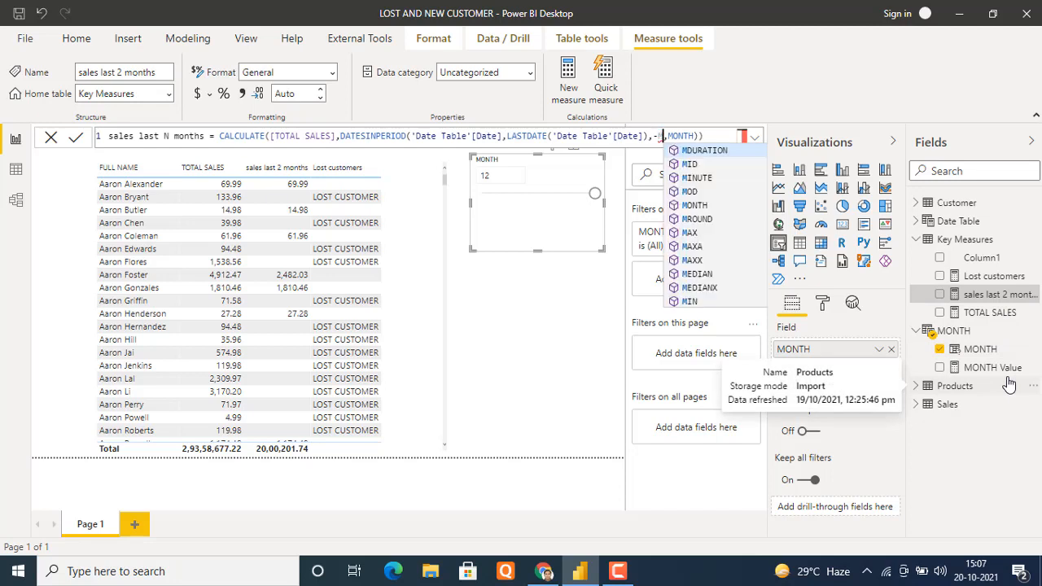
{"action": "type", "text": "ONTH"}
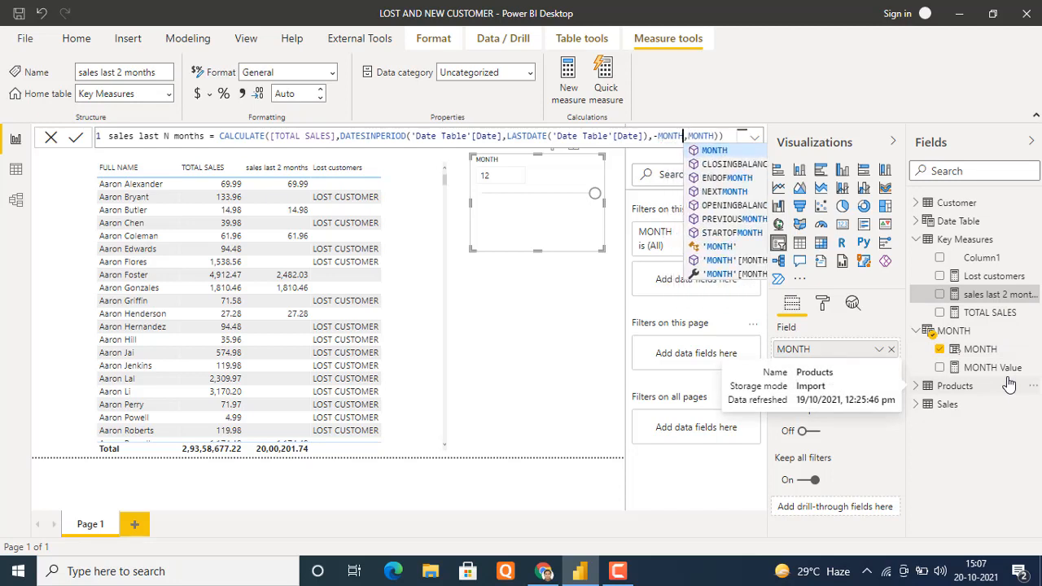
{"action": "left_click", "coordinate": [733, 275]}
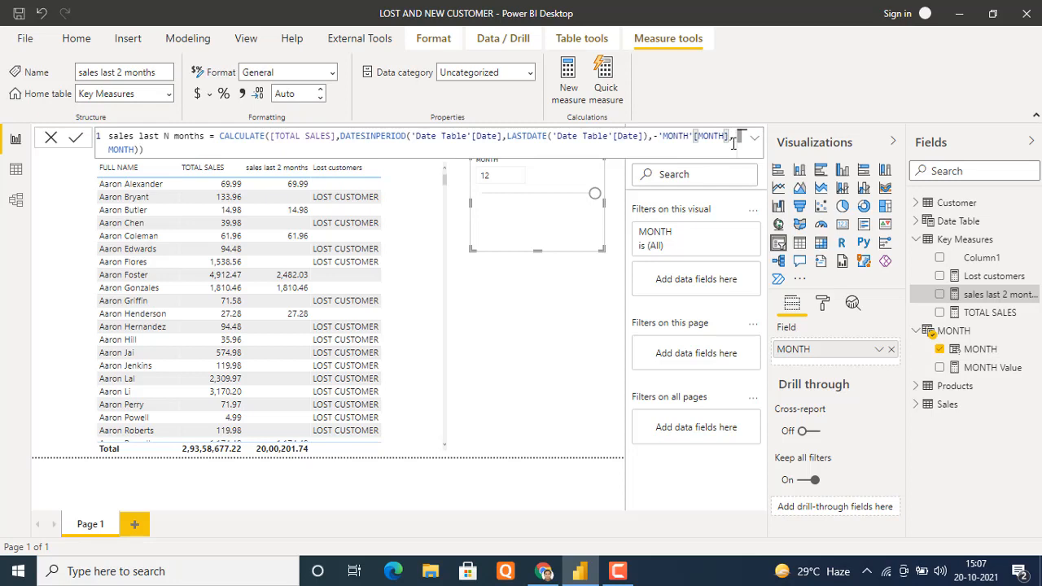
{"action": "key", "text": "BackSpace"}
{"action": "key", "text": "BackSpace"}
{"action": "key", "text": "BackSpace"}
{"action": "key", "text": "BackSpace"}
{"action": "key", "text": "BackSpace"}
{"action": "key", "text": "BackSpace"}
{"action": "key", "text": "BackSpace"}
{"action": "key", "text": "BackSpace"}
{"action": "key", "text": "BackSpace"}
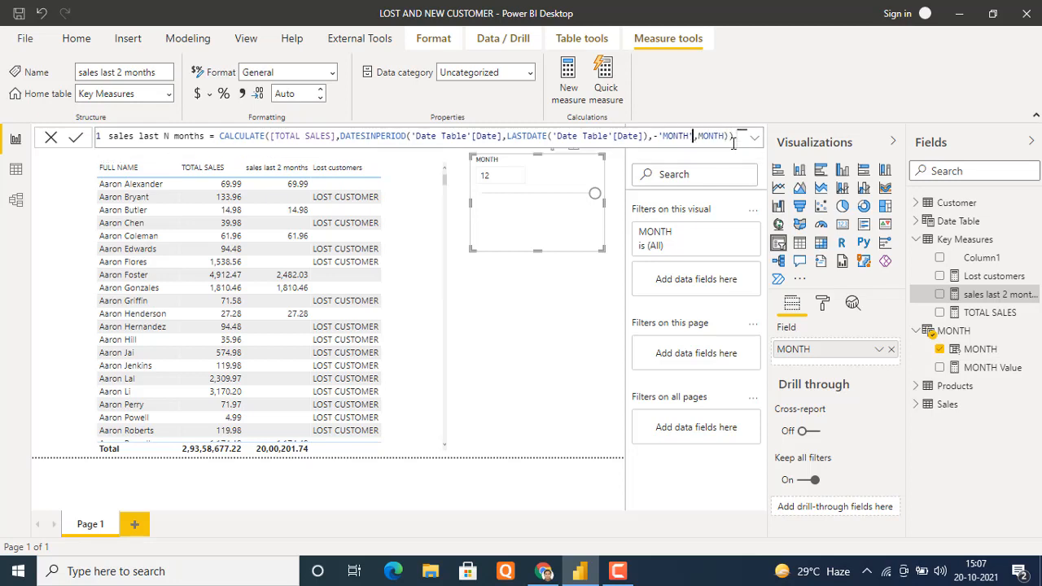
{"action": "key", "text": "BackSpace"}
{"action": "key", "text": "BackSpace"}
{"action": "key", "text": "BackSpace"}
{"action": "key", "text": "BackSpace"}
{"action": "key", "text": "BackSpace"}
Set the DATESINPERIOD interval to the negative of the 'MONTH'[MONTH Value] measure.
{"action": "type", "text": "MONT"}
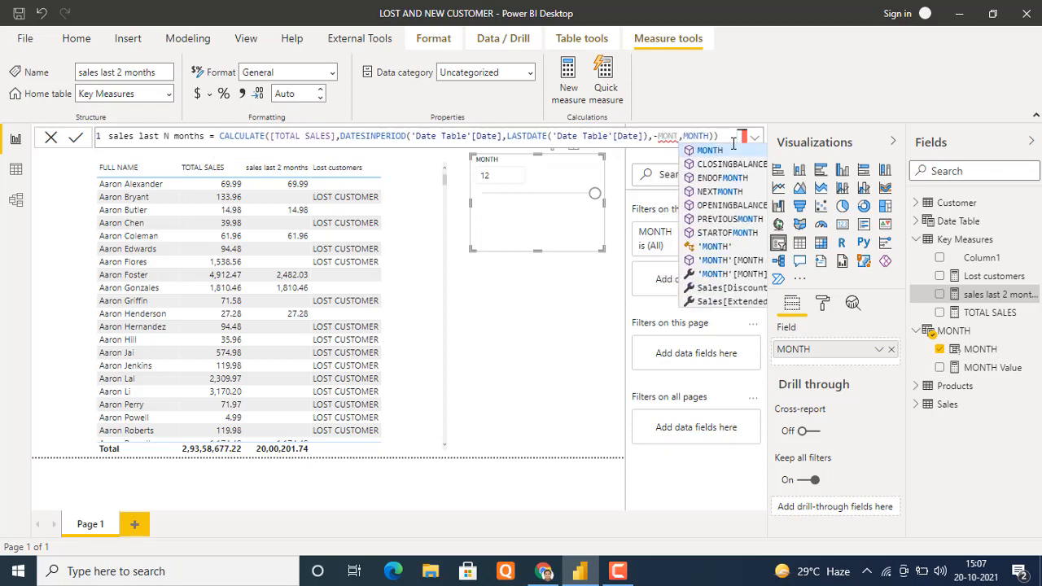
{"action": "type", "text": "H"}
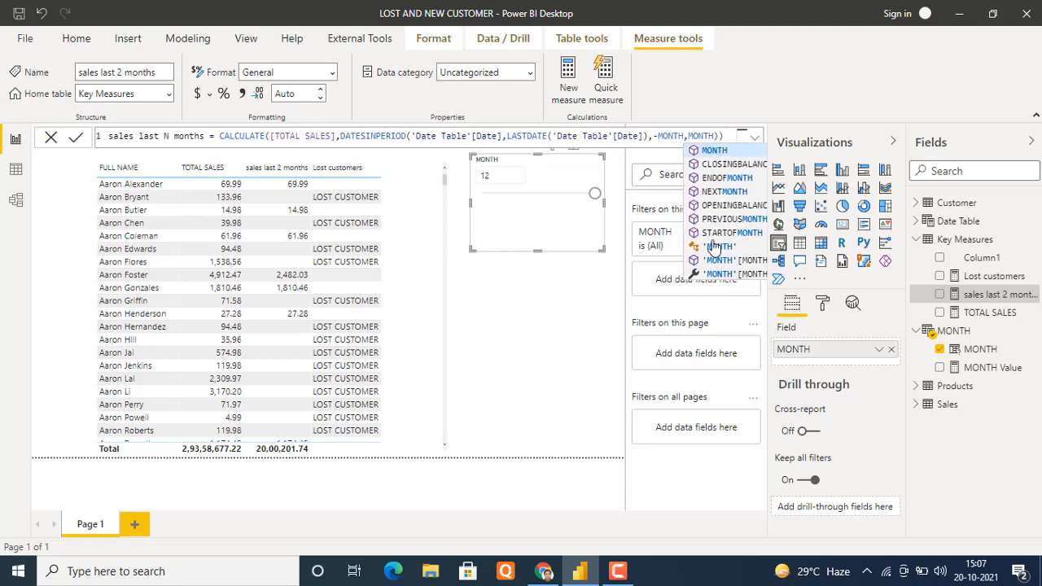
{"action": "left_click", "coordinate": [727, 265]}
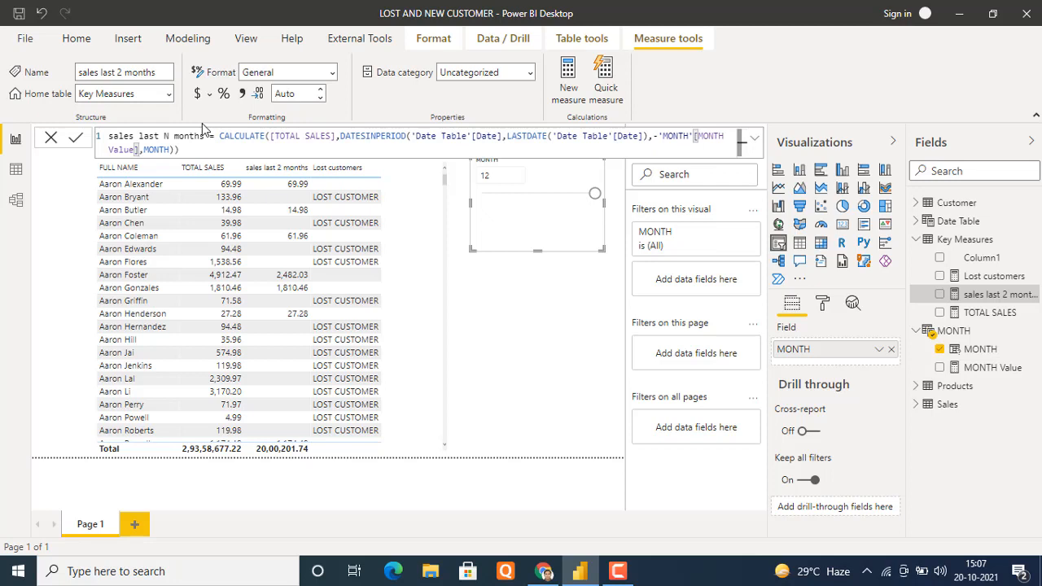
Insert a line break before CALCULATE so the expression starts on the formula's second line.
{"action": "double_click", "coordinate": [219, 136]}
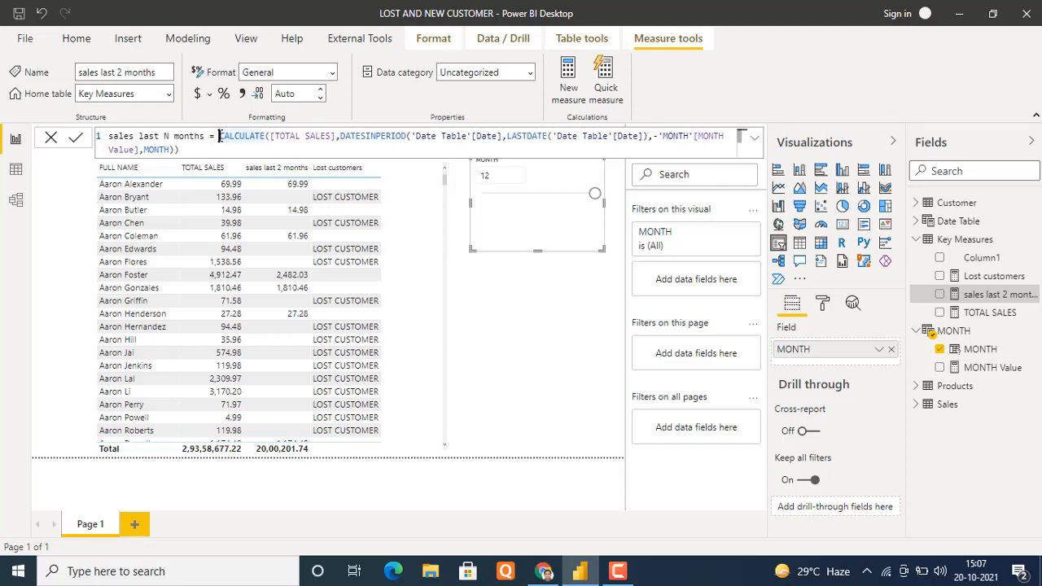
{"action": "left_click", "coordinate": [220, 136]}
{"action": "key", "text": "shift+Return"}
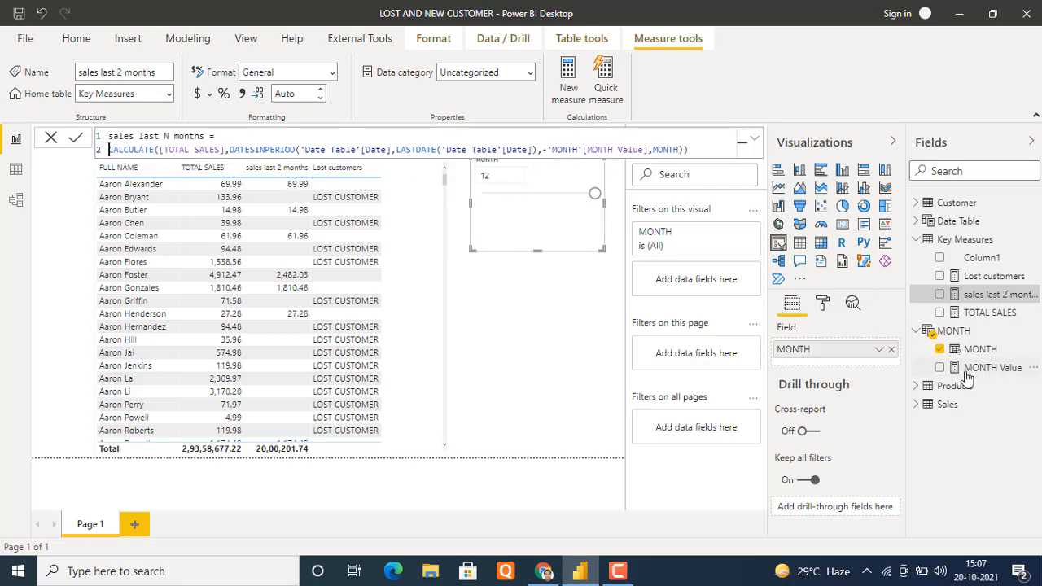
Remove the 'MONTH' table prefix from the interval argument so it reads -[MONTH Value].
{"action": "left_click", "coordinate": [582, 149]}
{"action": "key", "text": "BackSpace"}
{"action": "key", "text": "BackSpace"}
{"action": "key", "text": "BackSpace"}
{"action": "key", "text": "BackSpace"}
{"action": "key", "text": "BackSpace"}
{"action": "key", "text": "BackSpace"}
{"action": "key", "text": "BackSpace"}
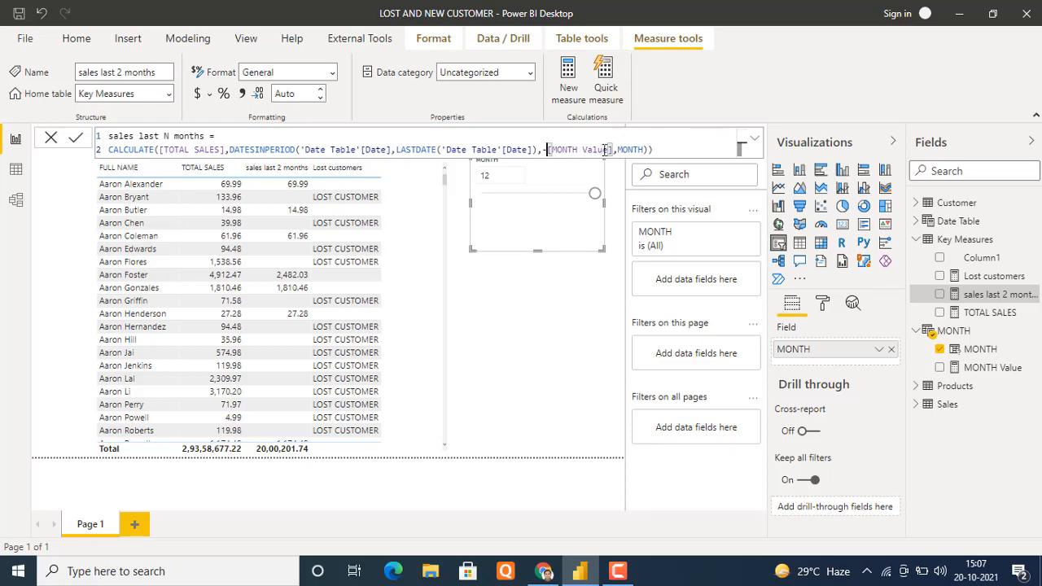
{"action": "left_click_drag", "start_coordinate": [551, 149], "coordinate": [609, 149]}
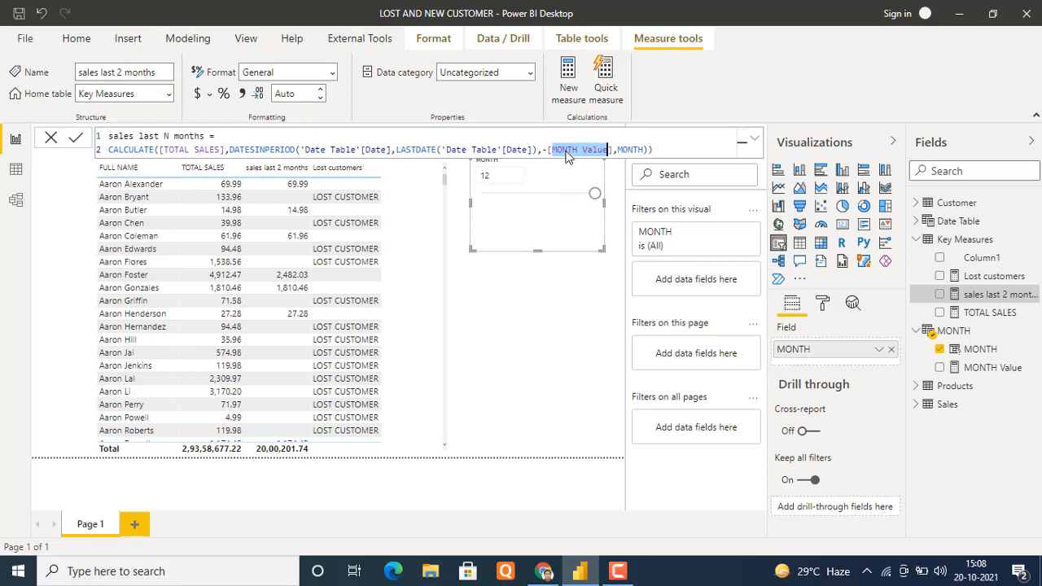
{"action": "left_click", "coordinate": [680, 147]}
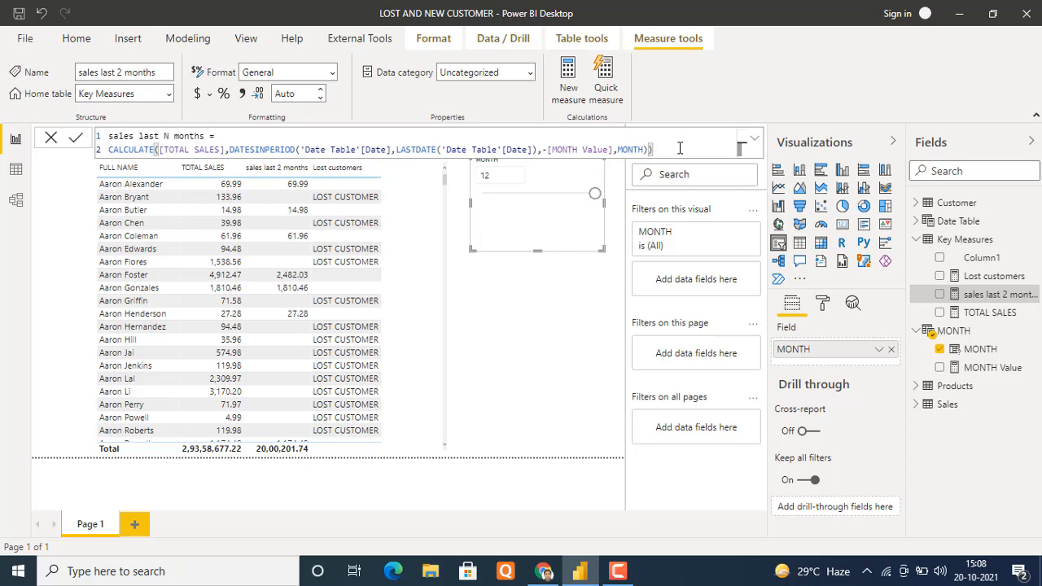
Commit the sales last N months formula and test the MONTH slicer at 2, 1, 3 and finally 9.
{"action": "key", "text": "Return"}
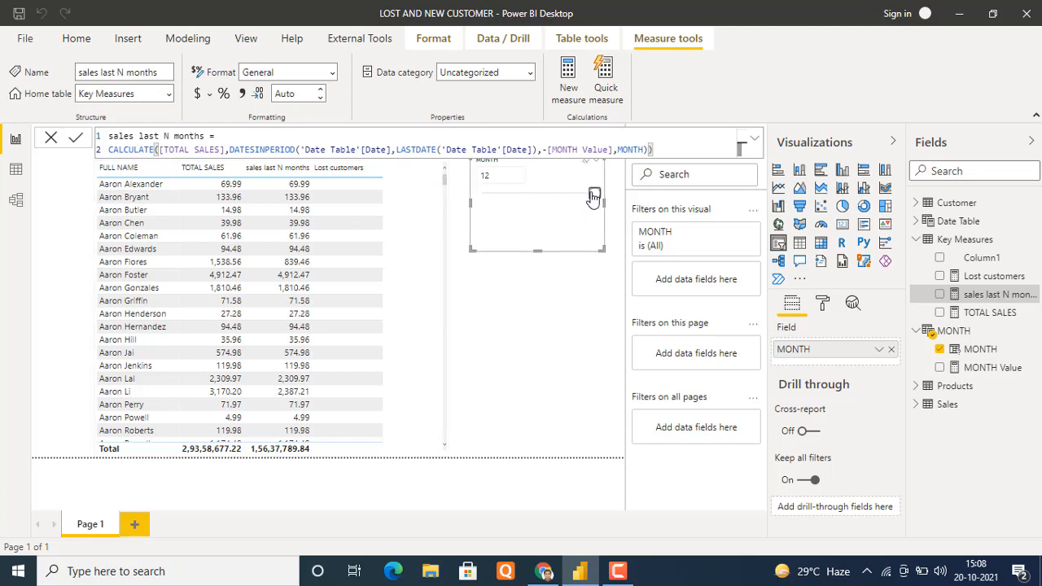
{"action": "left_click_drag", "start_coordinate": [596, 194], "coordinate": [492, 199]}
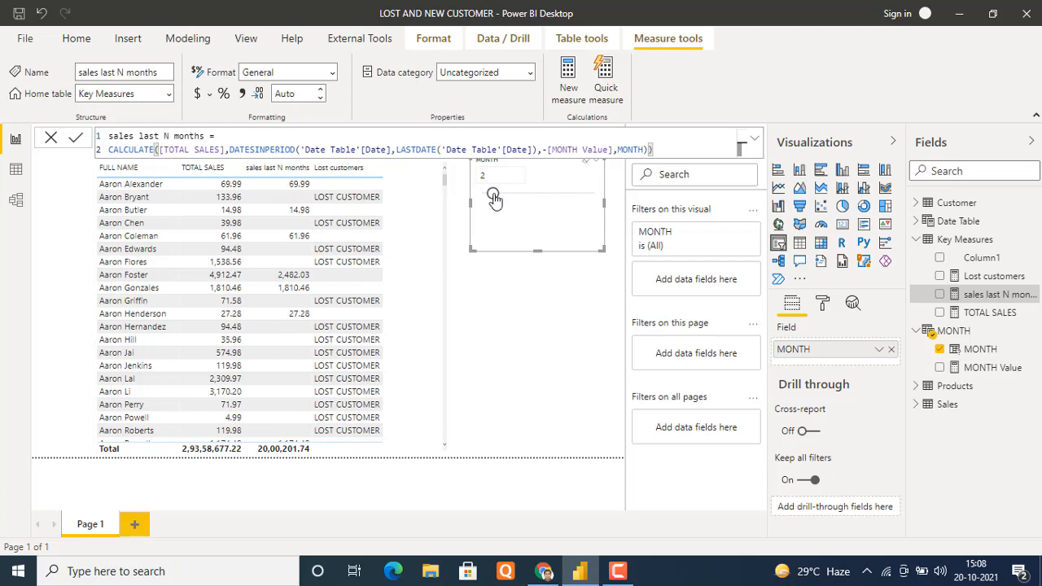
{"action": "left_click_drag", "start_coordinate": [494, 198], "coordinate": [483, 198]}
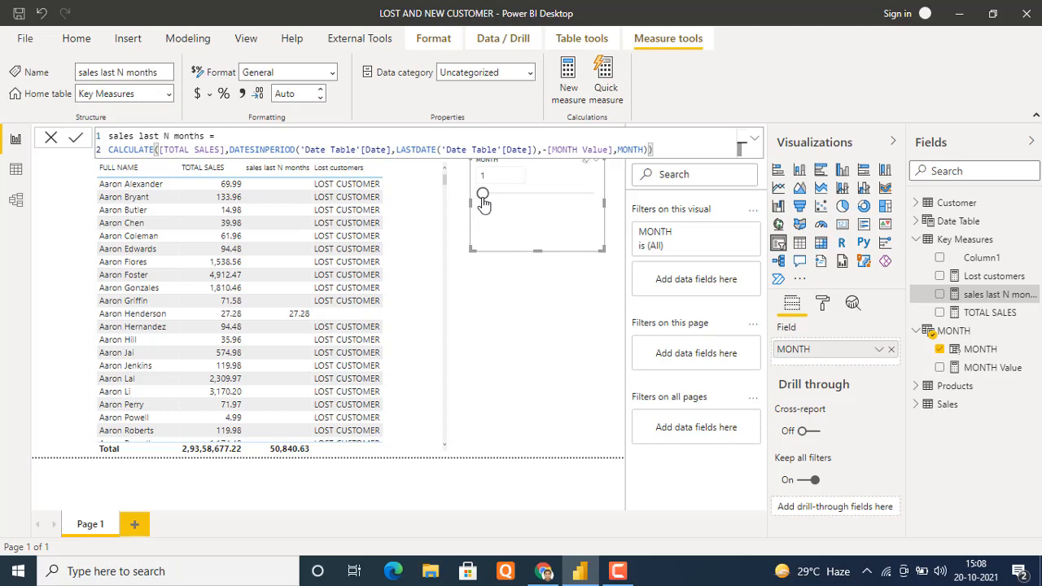
{"action": "left_click_drag", "start_coordinate": [483, 199], "coordinate": [503, 202]}
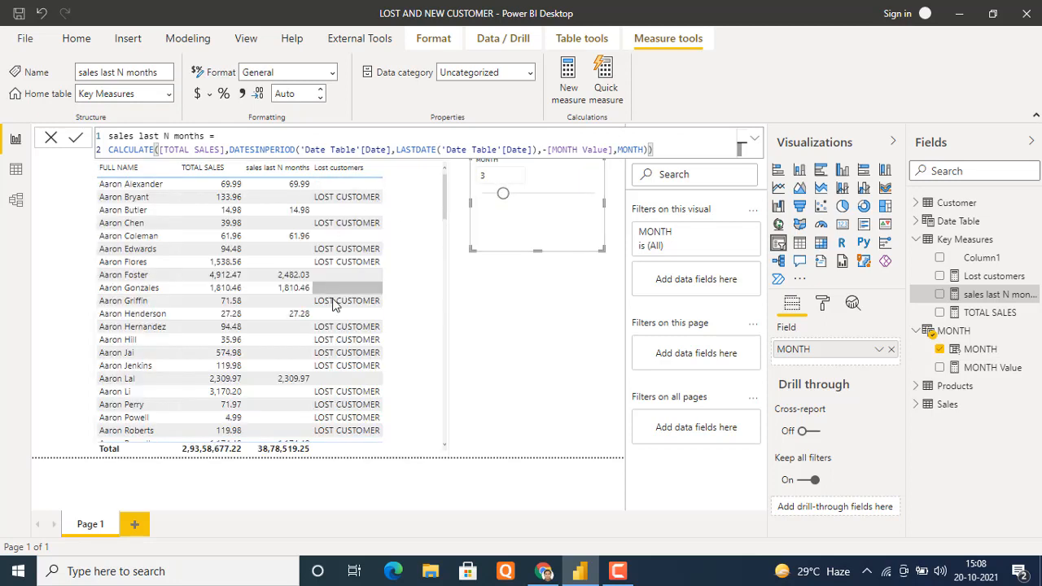
{"action": "left_click_drag", "start_coordinate": [507, 202], "coordinate": [564, 199]}
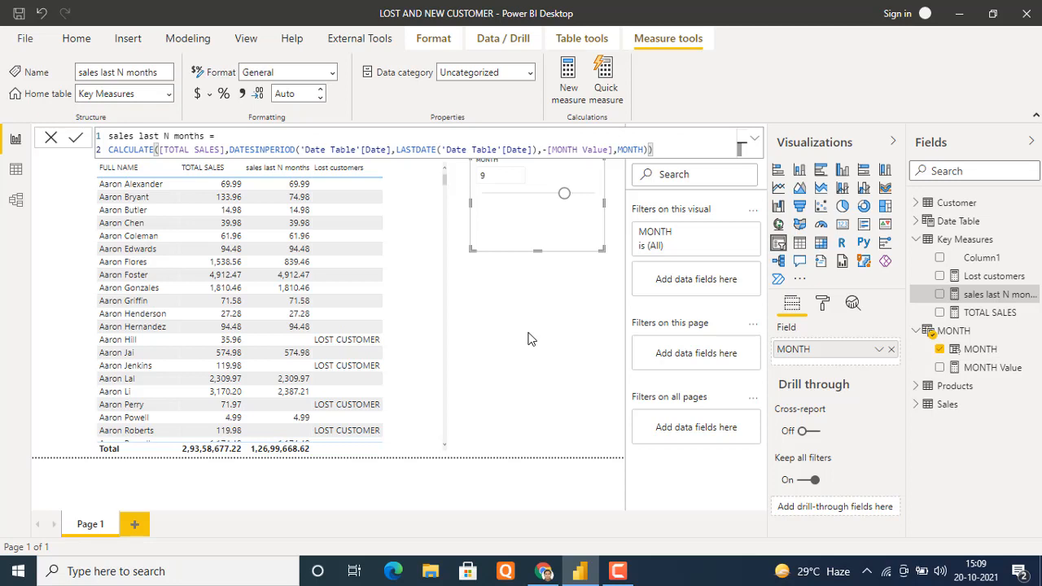
{"action": "left_click", "coordinate": [528, 339]}
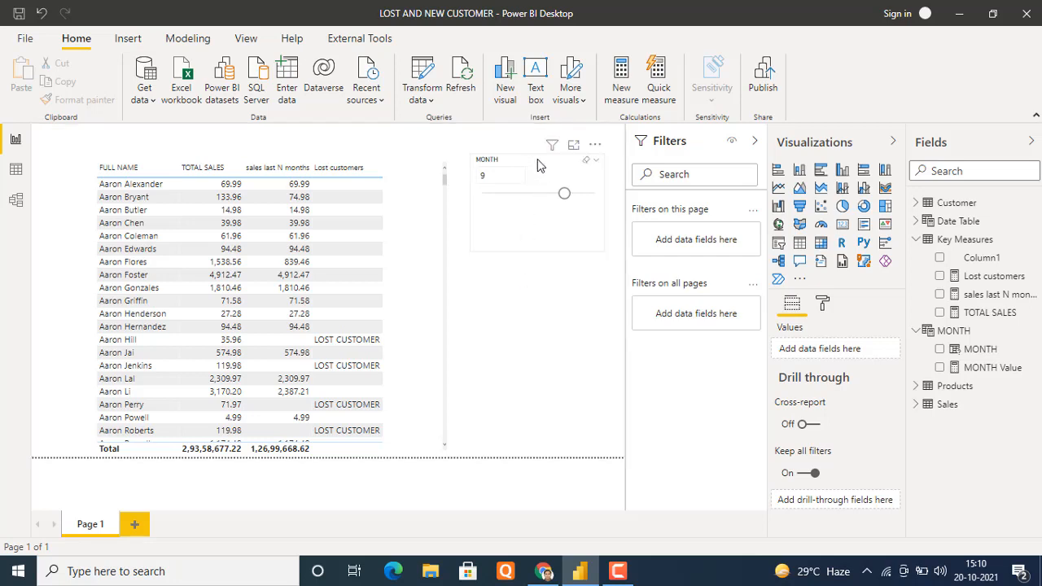
Shift the MONTH slicer slightly away from the customer table and widen the table into the freed space.
{"action": "left_click_drag", "start_coordinate": [537, 159], "coordinate": [551, 155]}
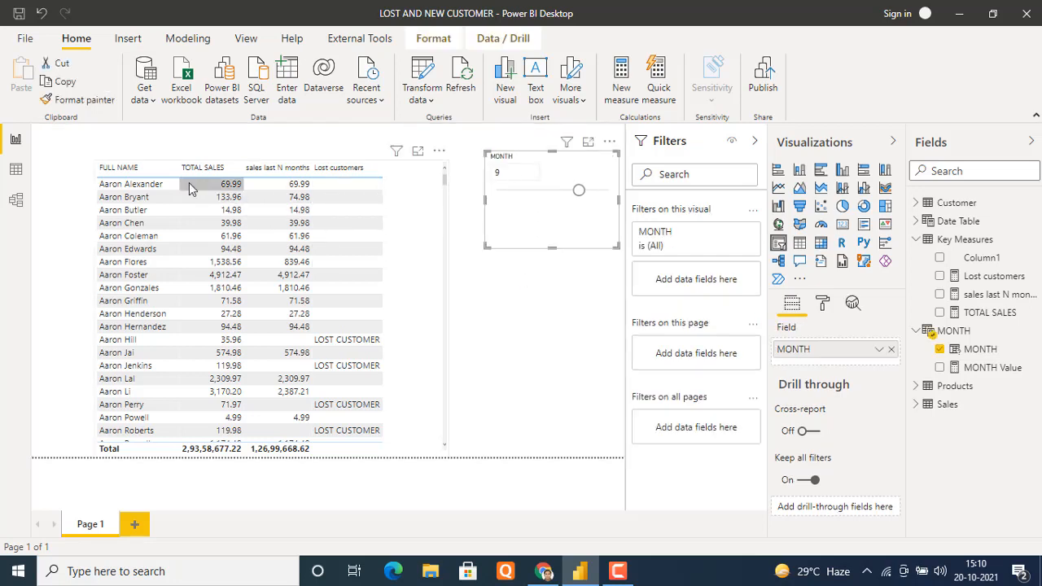
{"action": "left_click", "coordinate": [107, 174]}
{"action": "left_click_drag", "start_coordinate": [447, 308], "coordinate": [479, 316]}
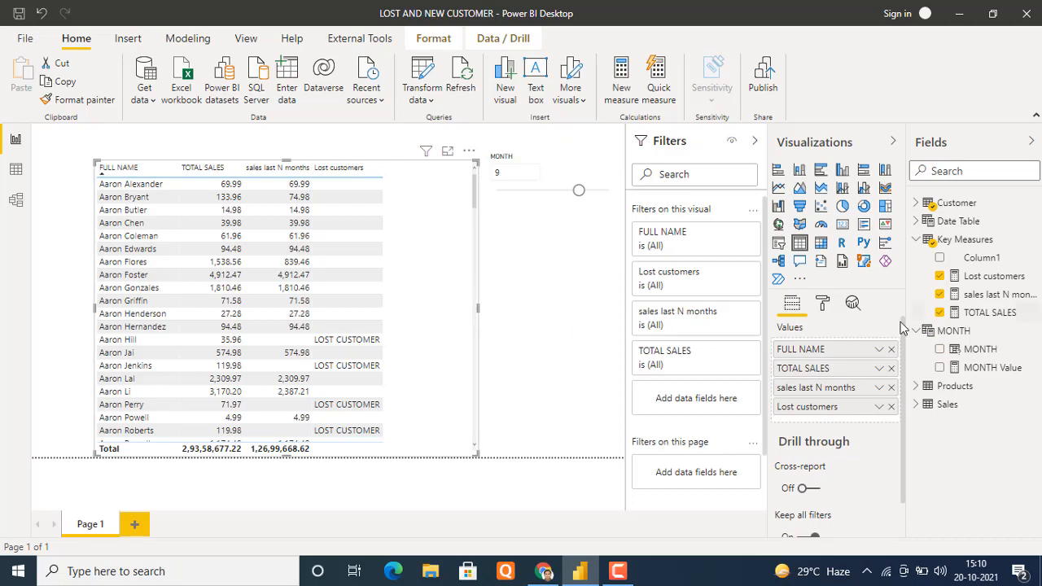
Create a new measure in the Key Measures table and name it SALES LAST 2 MONTHS.
{"action": "left_click", "coordinate": [1030, 239]}
{"action": "left_click", "coordinate": [976, 249]}
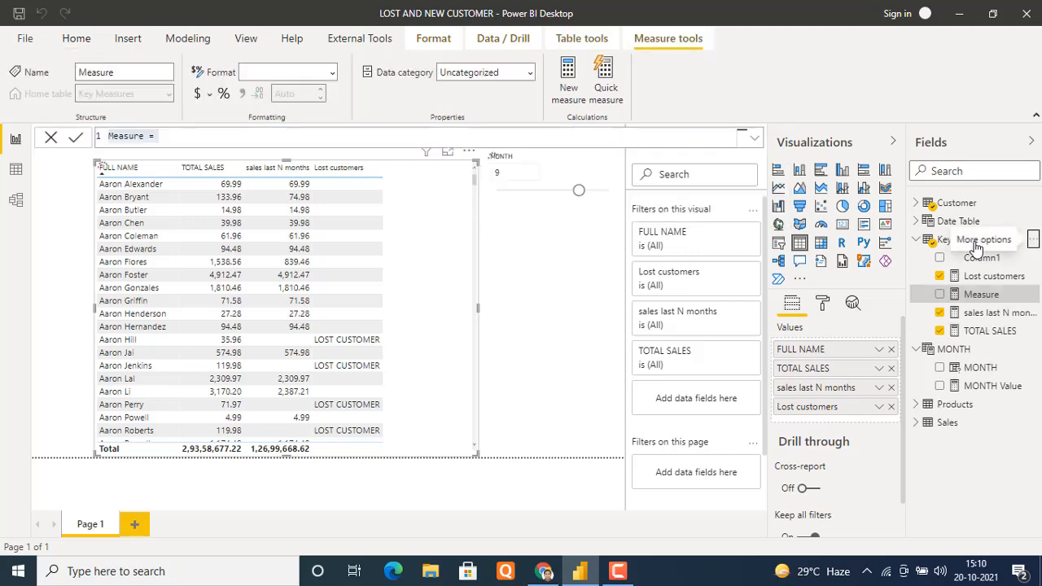
{"action": "type", "text": "SA"}
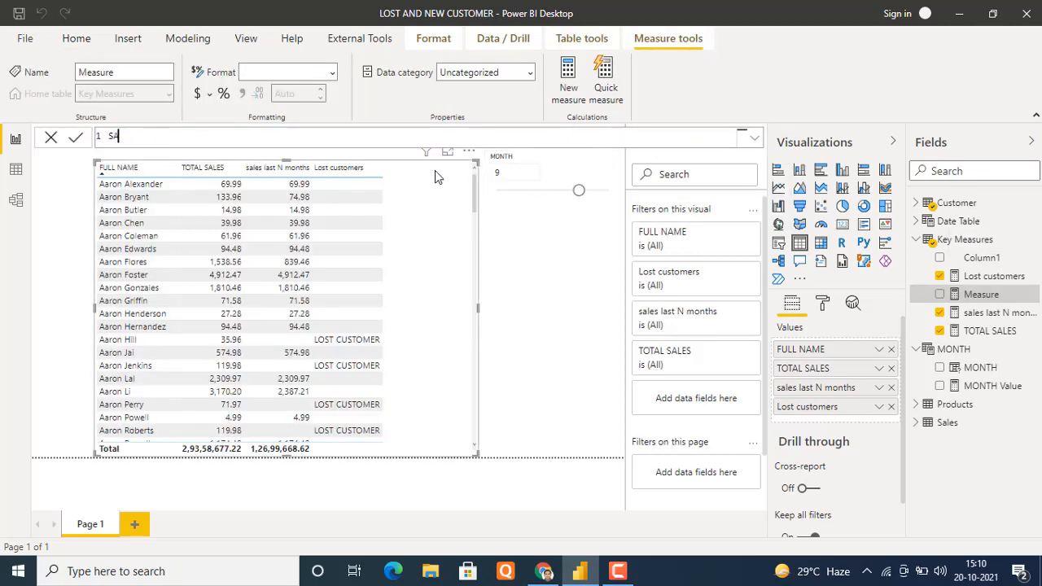
{"action": "type", "text": "LES A"}
{"action": "key", "text": "BackSpace"}
{"action": "type", "text": "LAS"}
{"action": "type", "text": "T 2 MONTHS"}
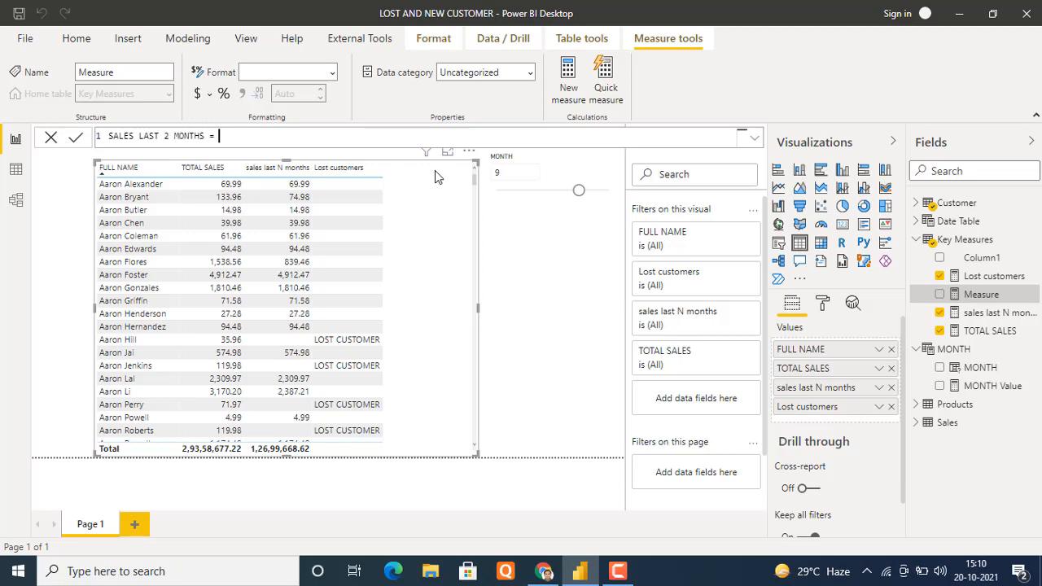
Begin the measure's expression with CALCULATE on [TOTAL SALES], using DATESINPERIOD as its filter.
{"action": "type", "text": " = CALCULATE(TOT"}
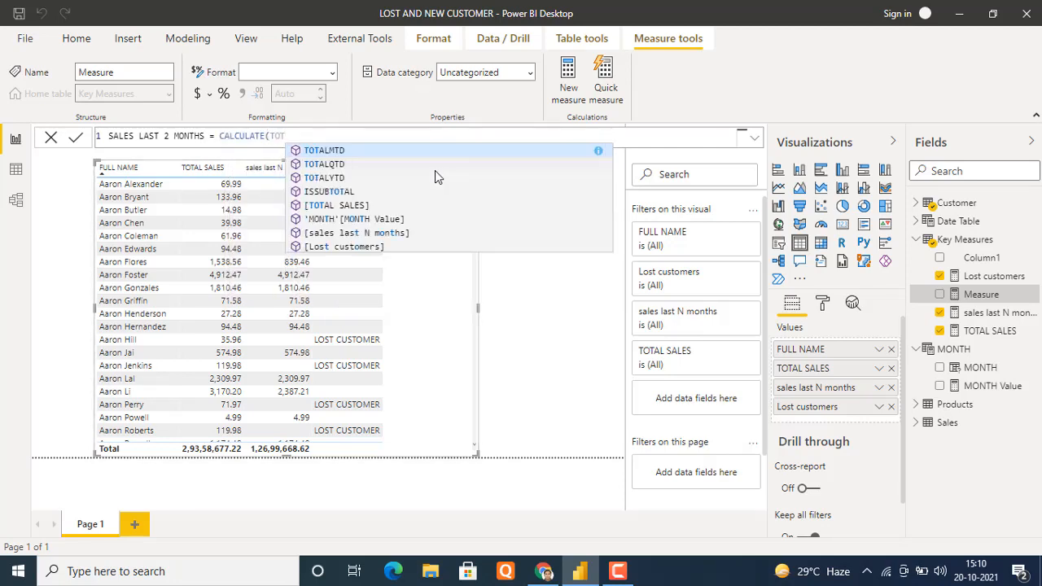
{"action": "key", "text": "Down"}
{"action": "key", "text": "Tab"}
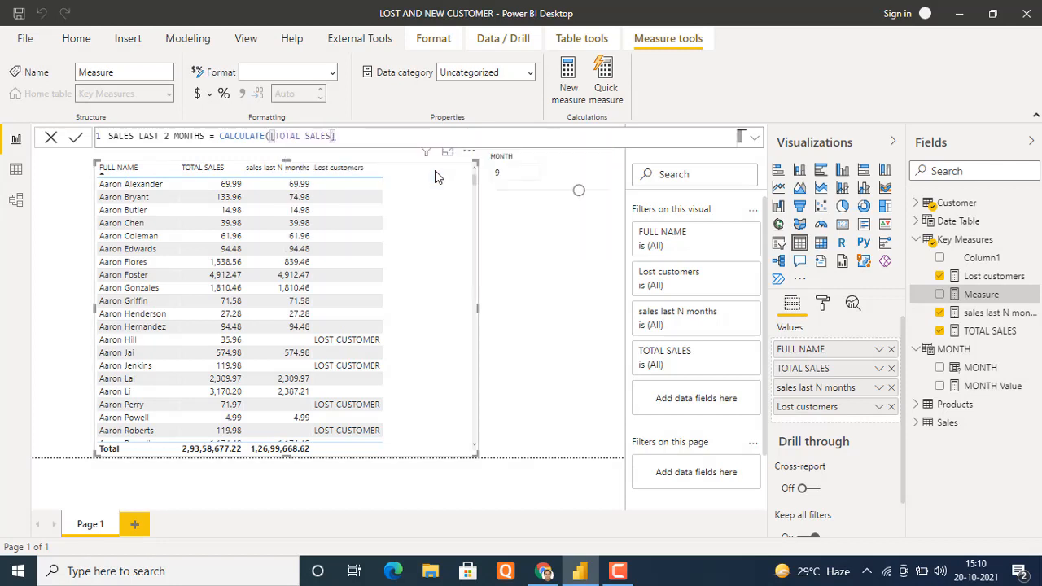
{"action": "type", "text": ", DAT"}
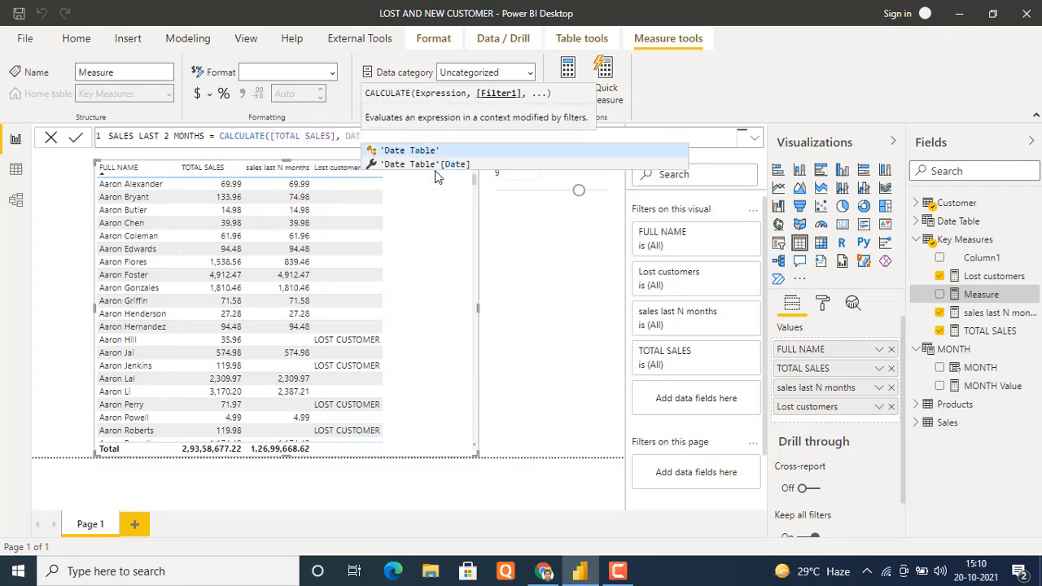
{"action": "type", "text": "ES"}
{"action": "key", "text": "Down"}
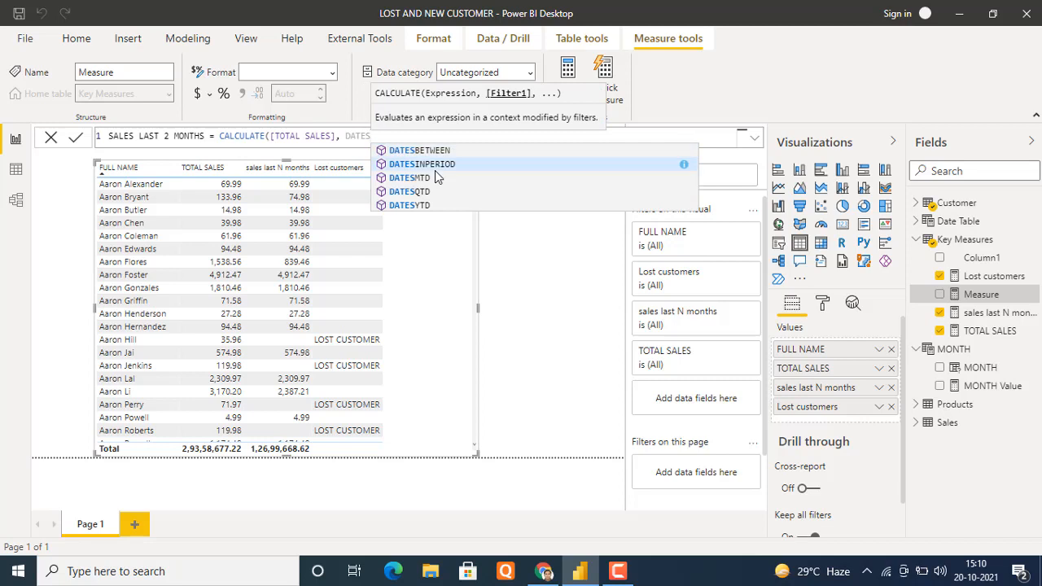
{"action": "key", "text": "Tab"}
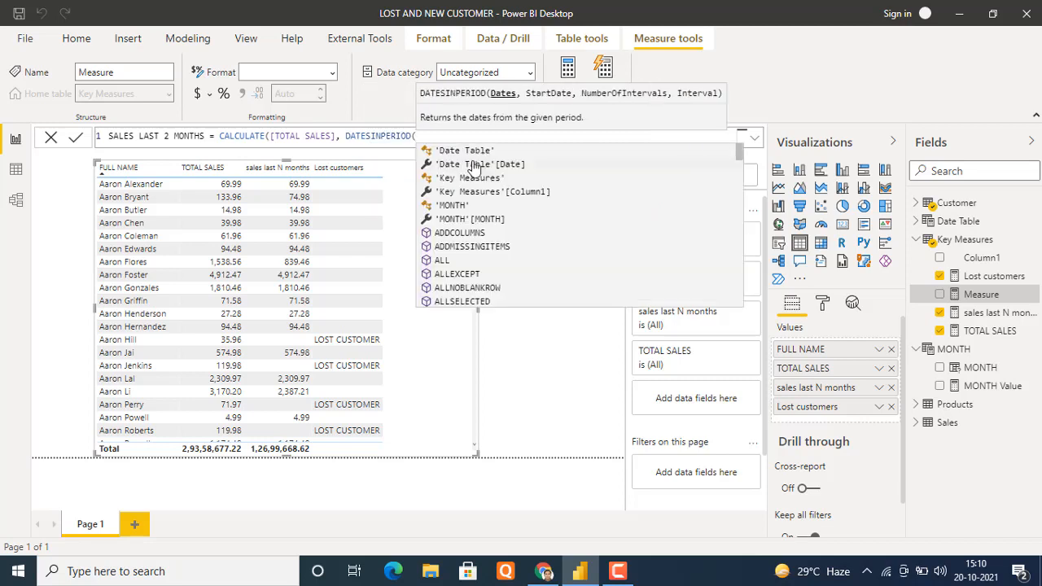
Give DATESINPERIOD 'Date Table'[Date] as its dates and LASTDATE('Date Table'[Date]) as its start date.
{"action": "double_click", "coordinate": [474, 164]}
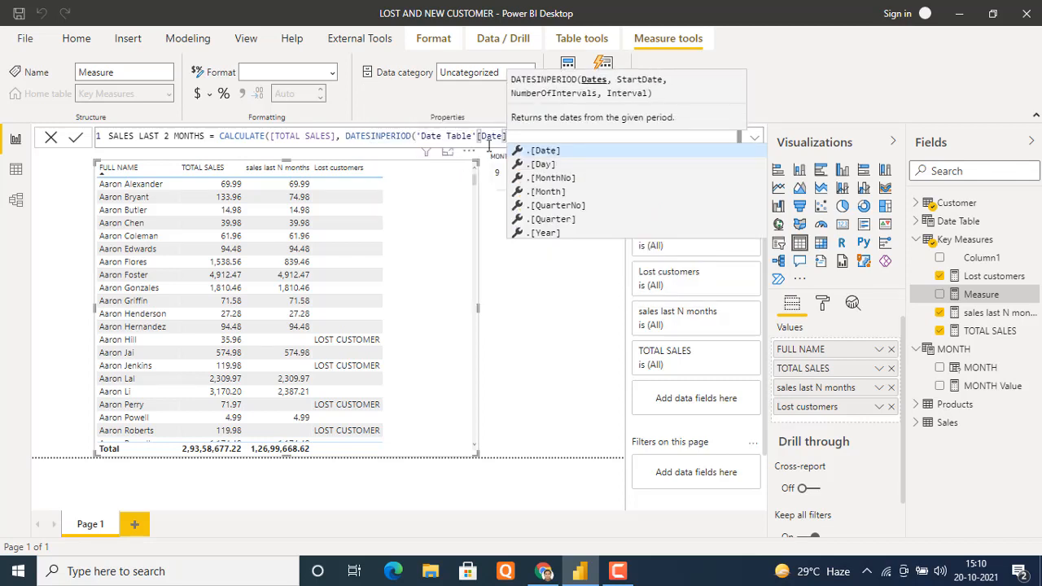
{"action": "type", "text": ",LAST"}
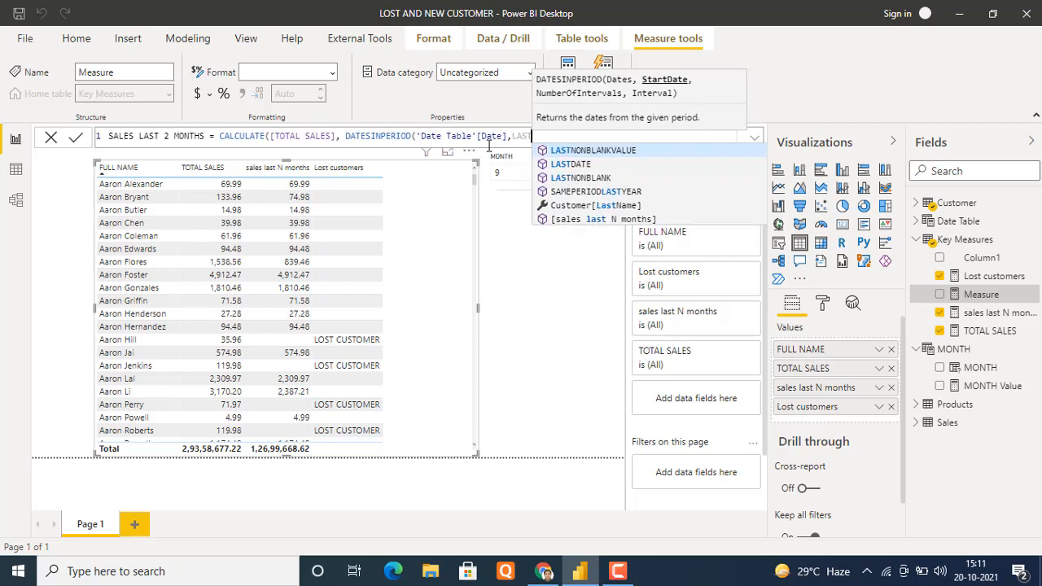
{"action": "double_click", "coordinate": [565, 165]}
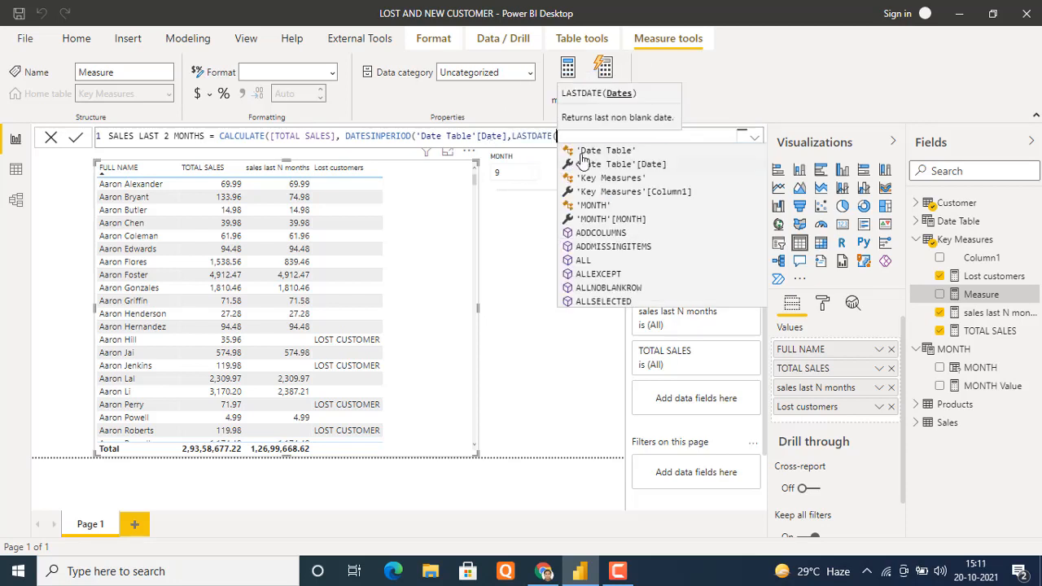
{"action": "double_click", "coordinate": [612, 165]}
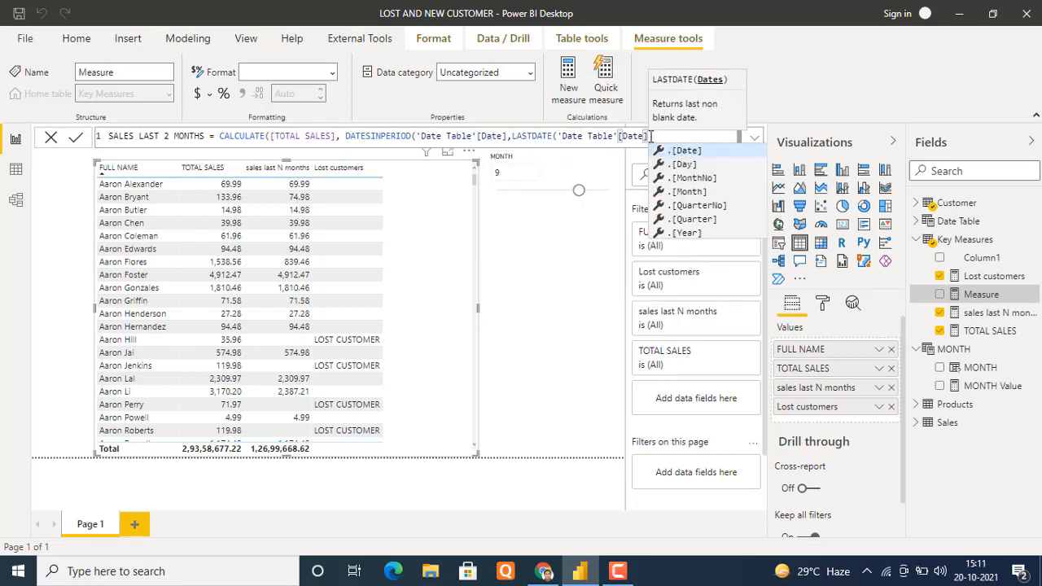
{"action": "type", "text": ")"}
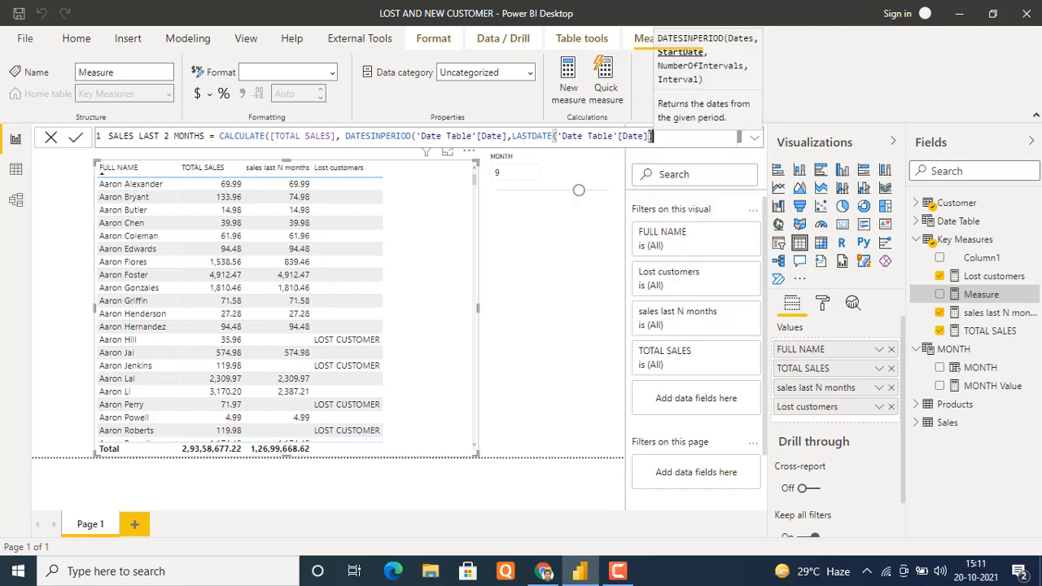
Set the number of intervals to -2 and the interval to MONTH, then close and commit the formula.
{"action": "type", "text": ", -2"}
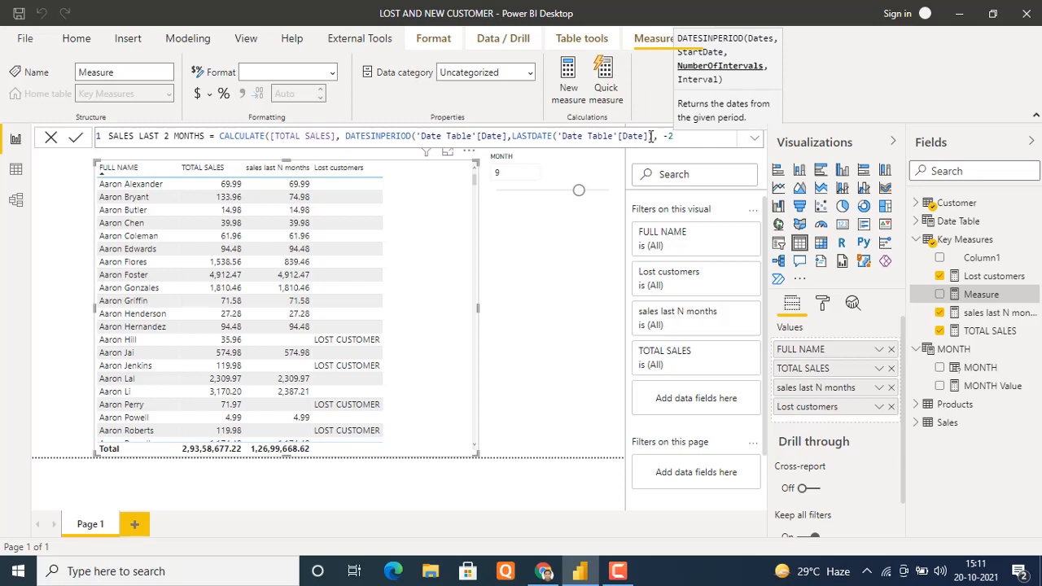
{"action": "type", "text": ","}
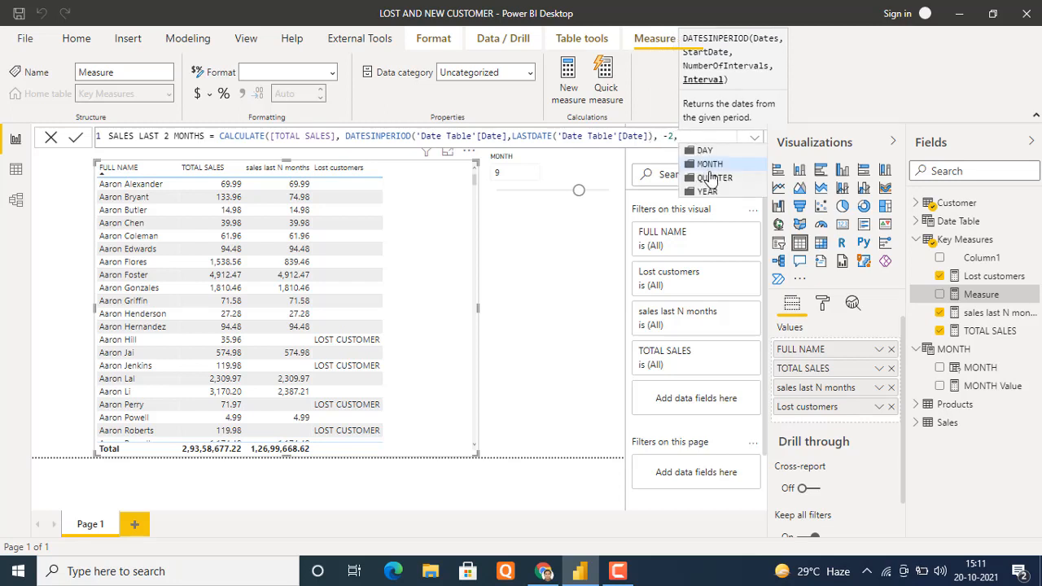
{"action": "type", "text": "MONTH"}
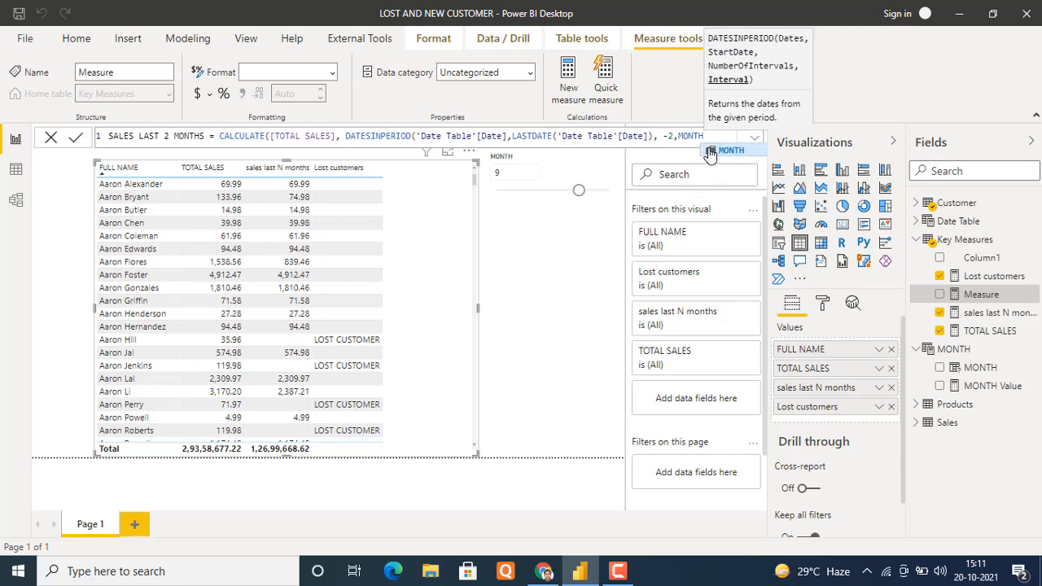
{"action": "type", "text": ")"}
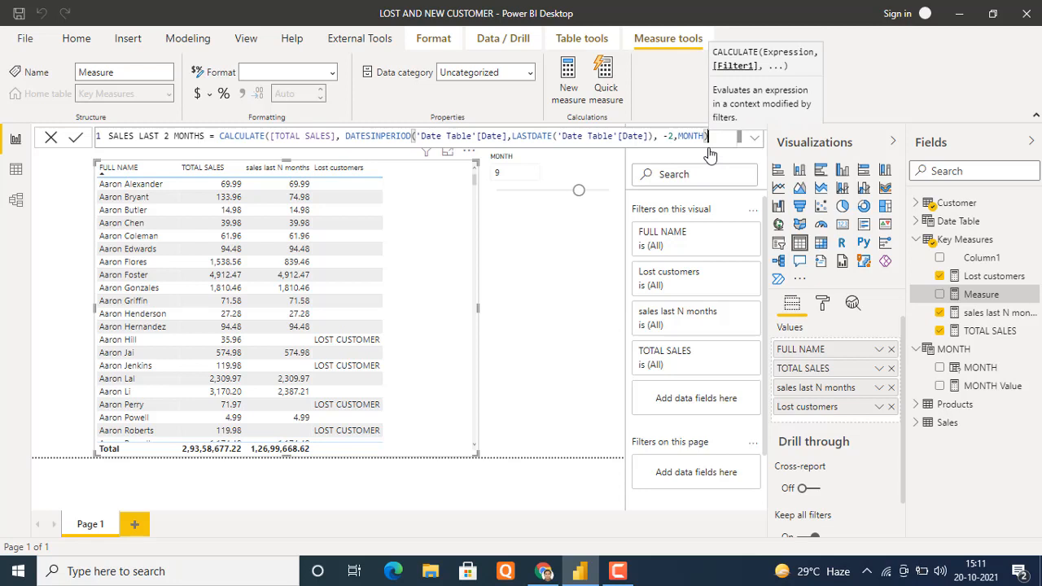
{"action": "type", "text": ")"}
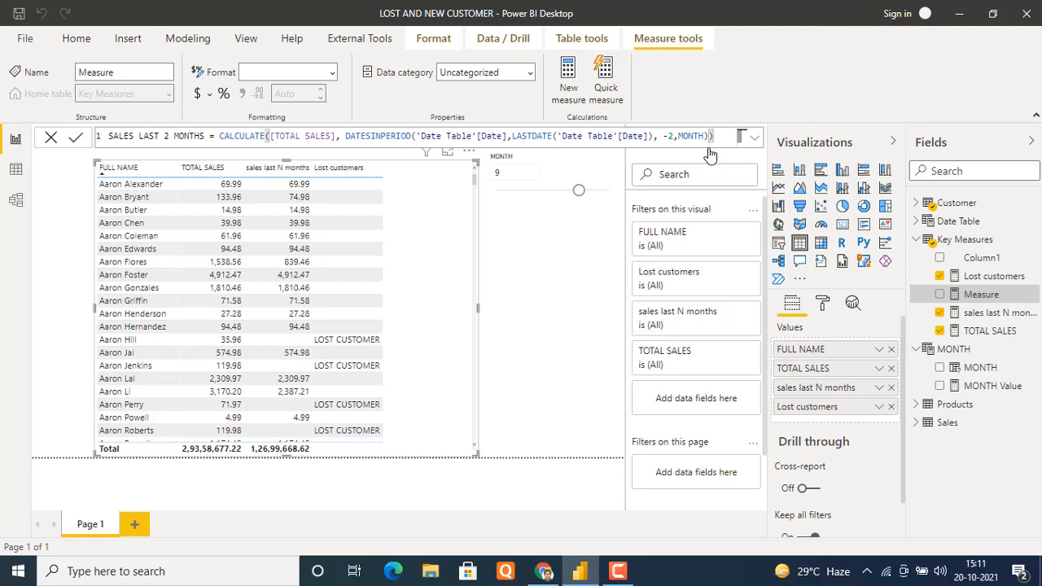
{"action": "key", "text": "Return"}
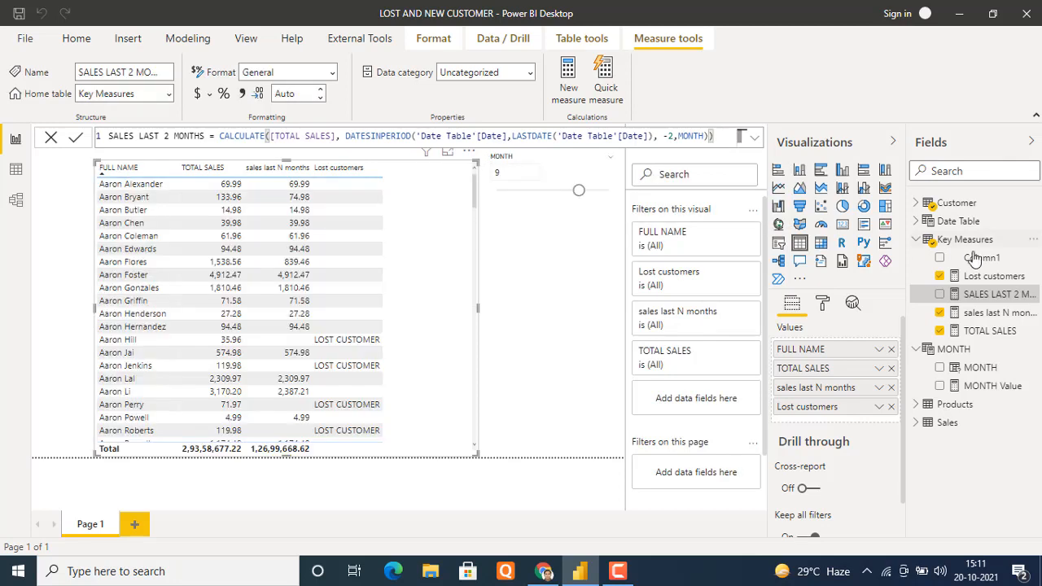
Add SALES LAST 2 MONTHS to the customer table between TOTAL SALES and sales last N months, and review the customer rows.
{"action": "left_click_drag", "start_coordinate": [998, 295], "coordinate": [431, 172]}
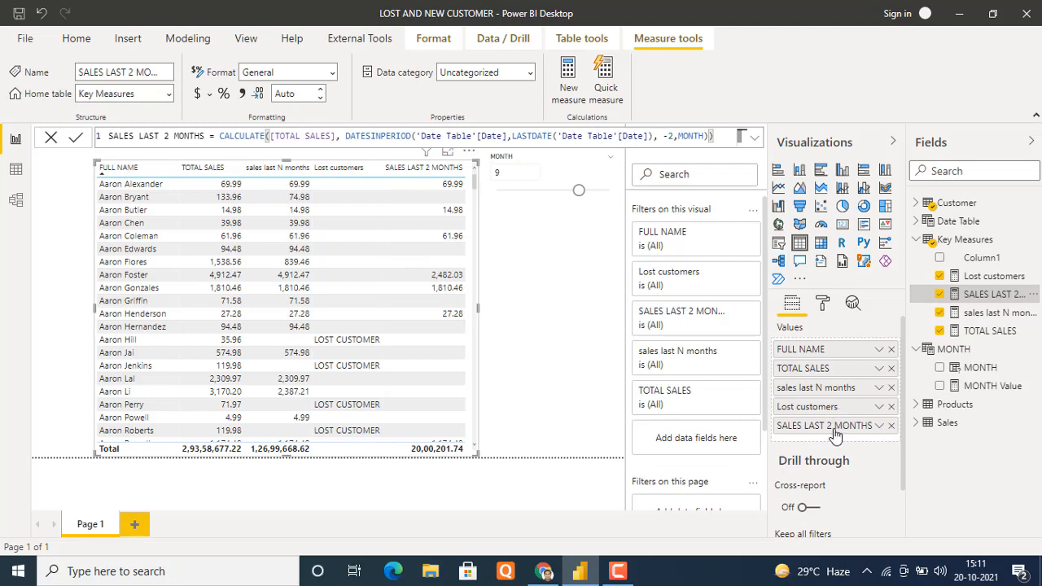
{"action": "left_click_drag", "start_coordinate": [834, 435], "coordinate": [826, 391]}
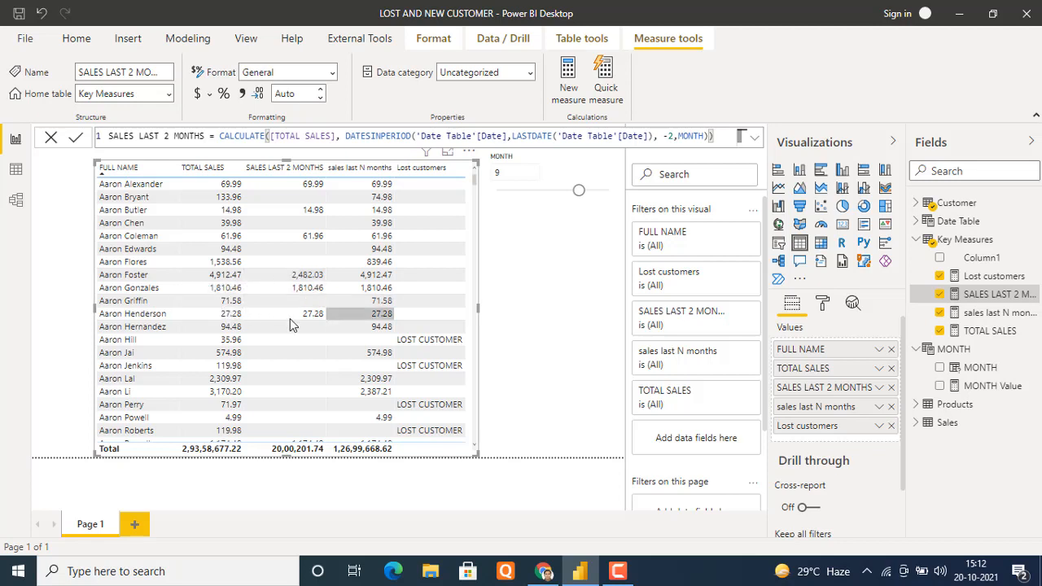
{"action": "scroll", "coordinate": [309, 322], "scroll_direction": "down", "scroll_amount": 4}
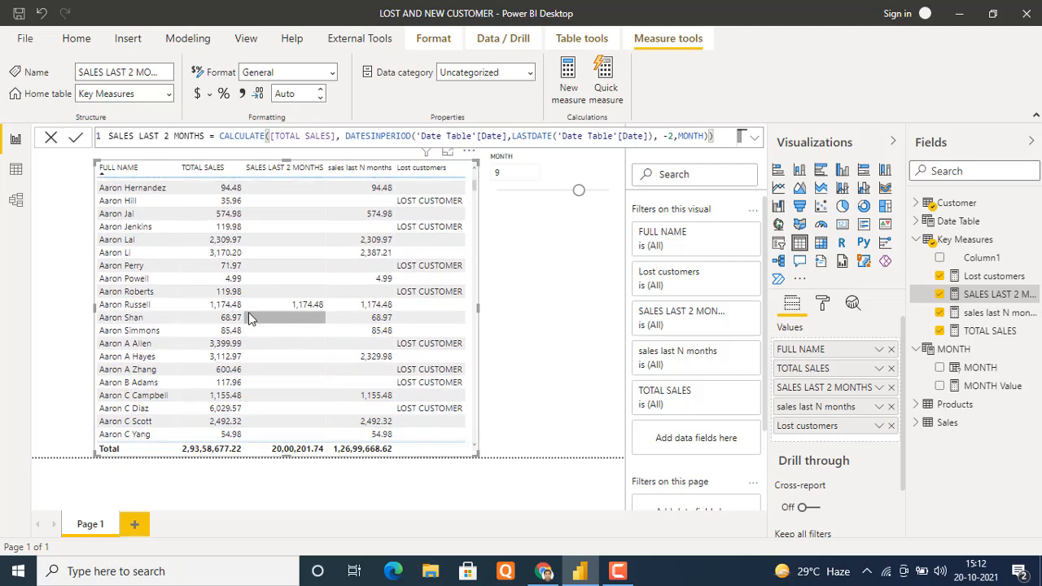
{"action": "scroll", "coordinate": [274, 317], "scroll_direction": "down", "scroll_amount": 3}
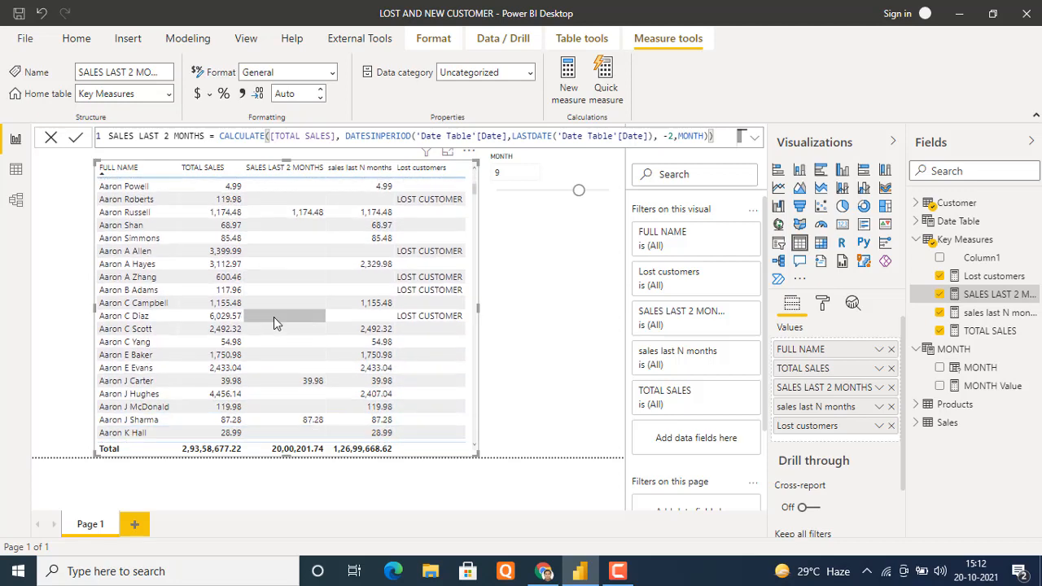
{"action": "scroll", "coordinate": [274, 325], "scroll_direction": "down", "scroll_amount": 1}
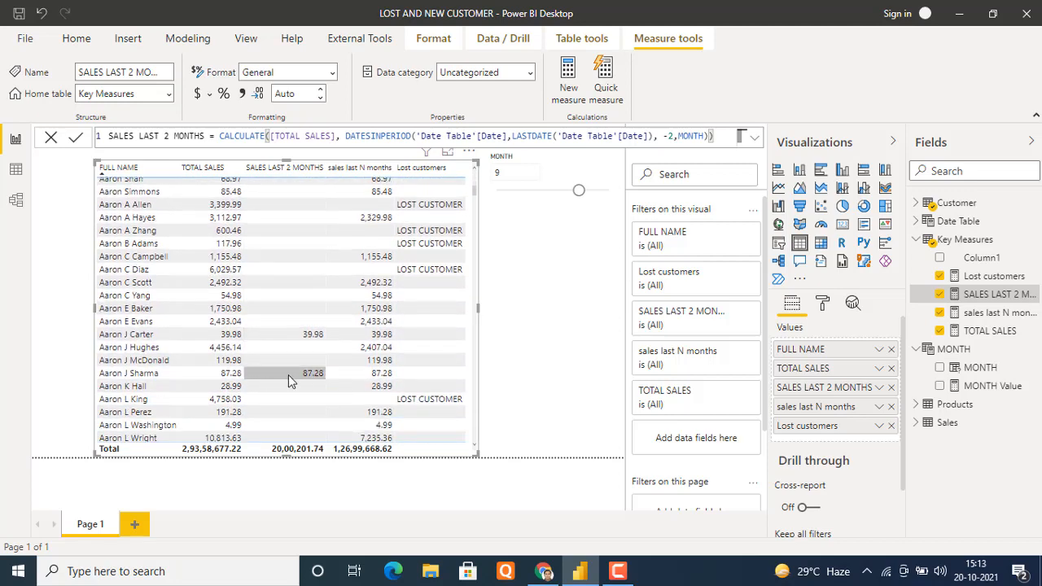
{"action": "scroll", "coordinate": [288, 375], "scroll_direction": "down", "scroll_amount": 8}
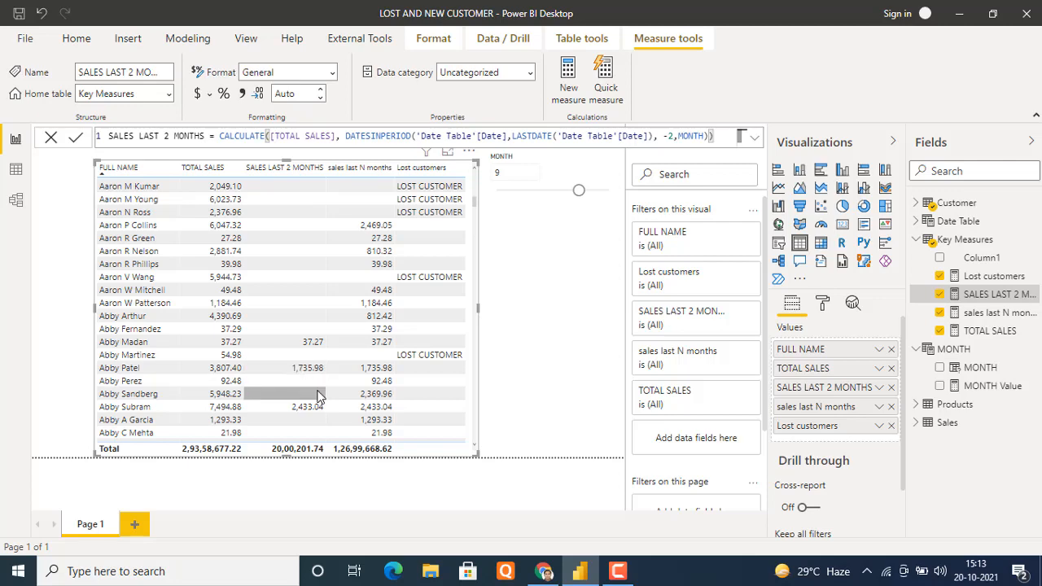
{"action": "scroll", "coordinate": [317, 396], "scroll_direction": "up", "scroll_amount": 10}
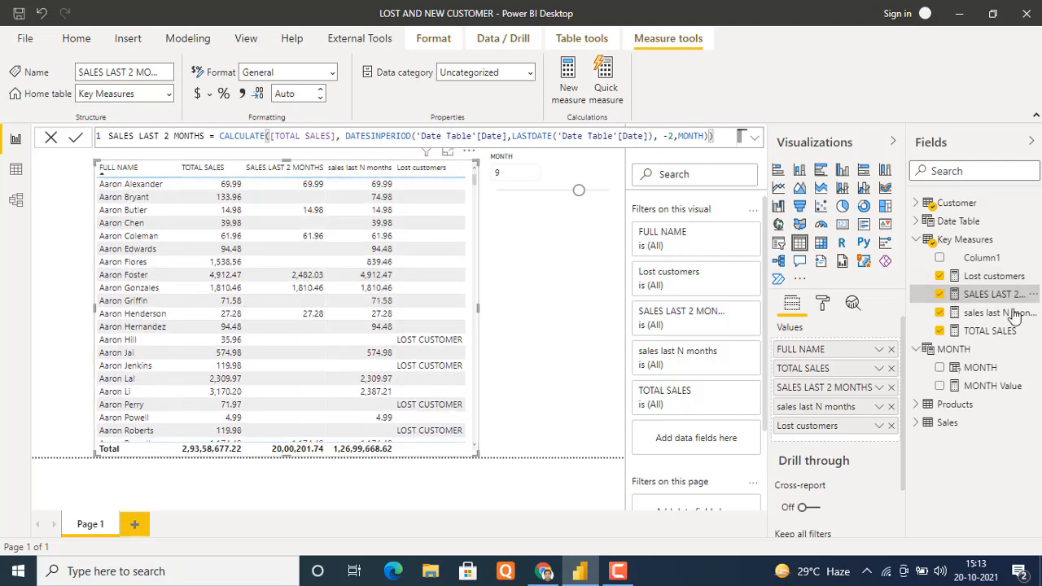
Create a new measure named NEW CUSTOMER in the Key Measures table and begin its expression with IF.
{"action": "left_click", "coordinate": [1032, 242]}
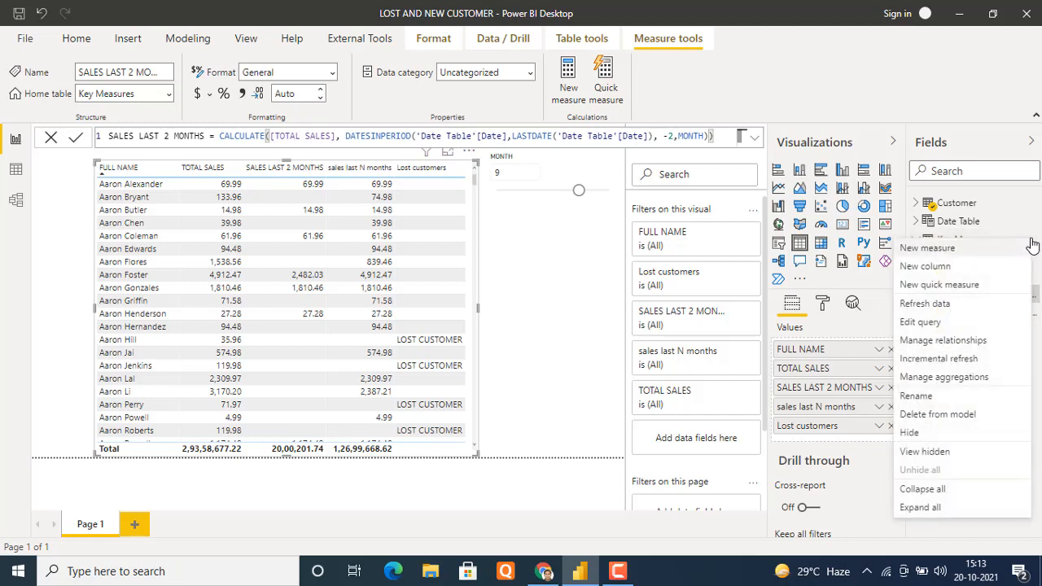
{"action": "left_click", "coordinate": [969, 252]}
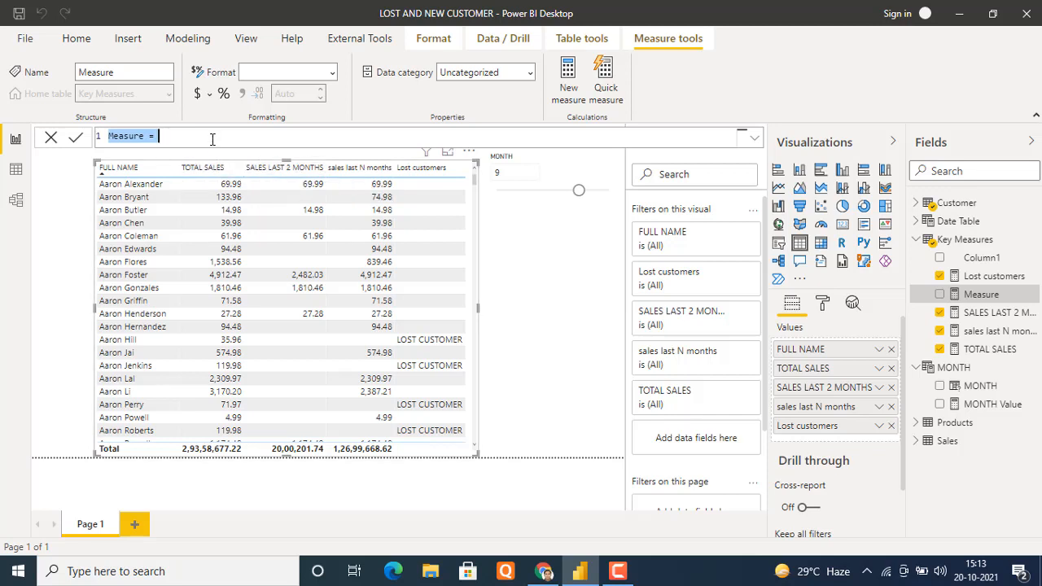
{"action": "type", "text": "NEW "}
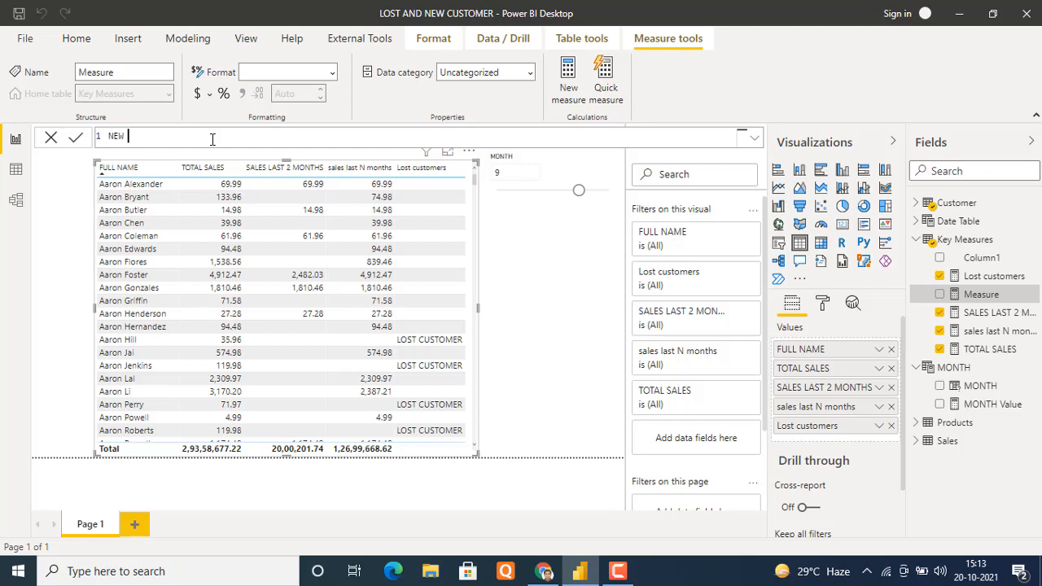
{"action": "type", "text": "CUSTOMER = IF"}
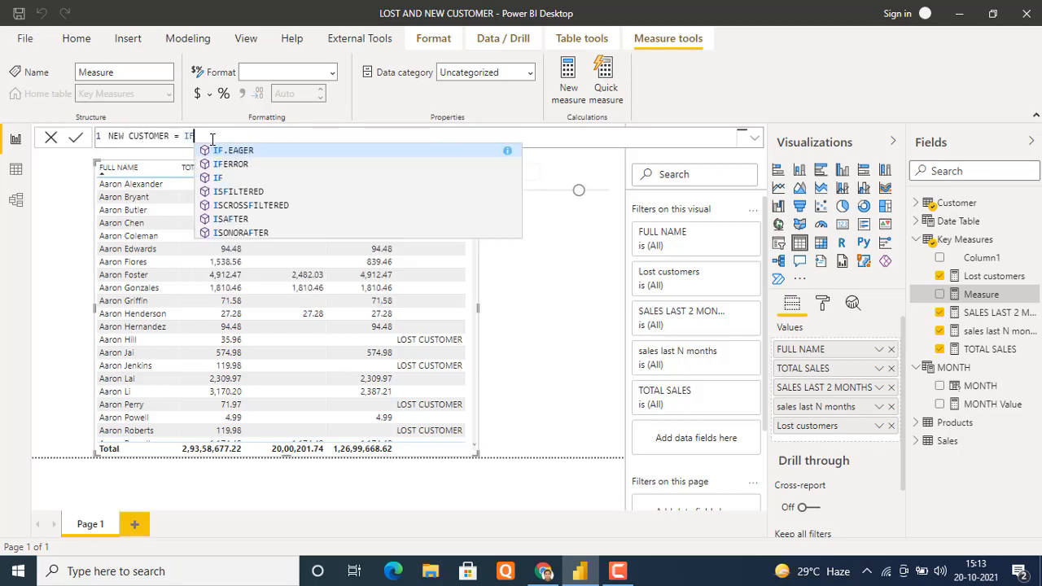
Make the IF condition test whether [TOTAL SALES] equals [SALES LAST 2 MONTHS], deleting the Key Measures table name from the reference.
{"action": "type", "text": "(TOT"}
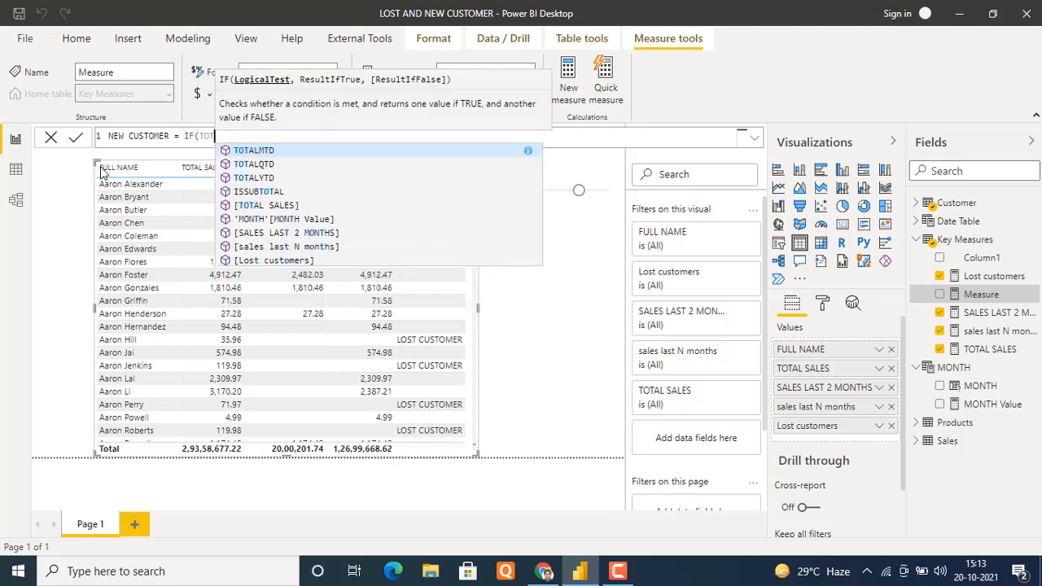
{"action": "left_click", "coordinate": [279, 205]}
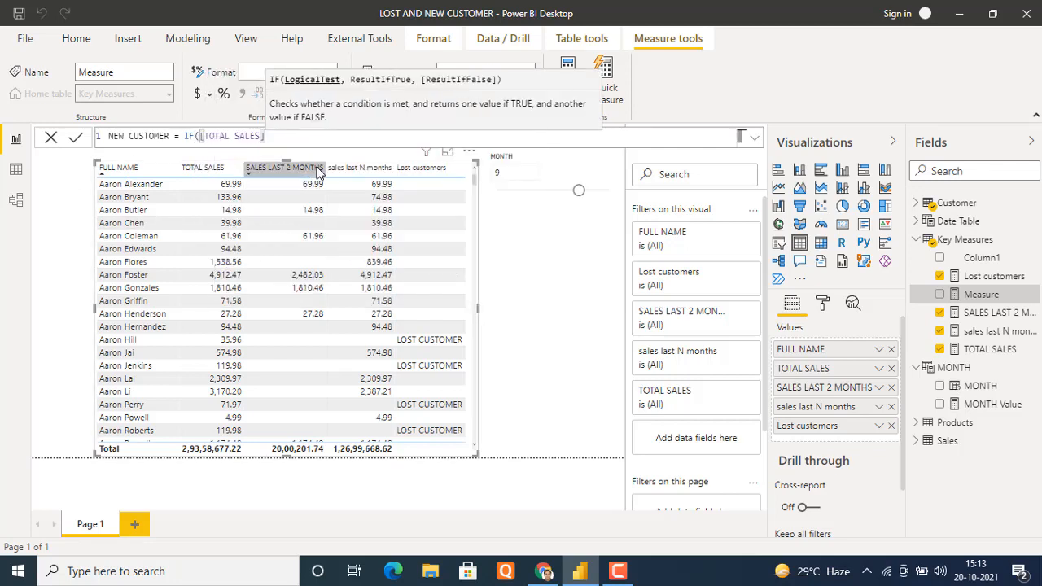
{"action": "type", "text": "="}
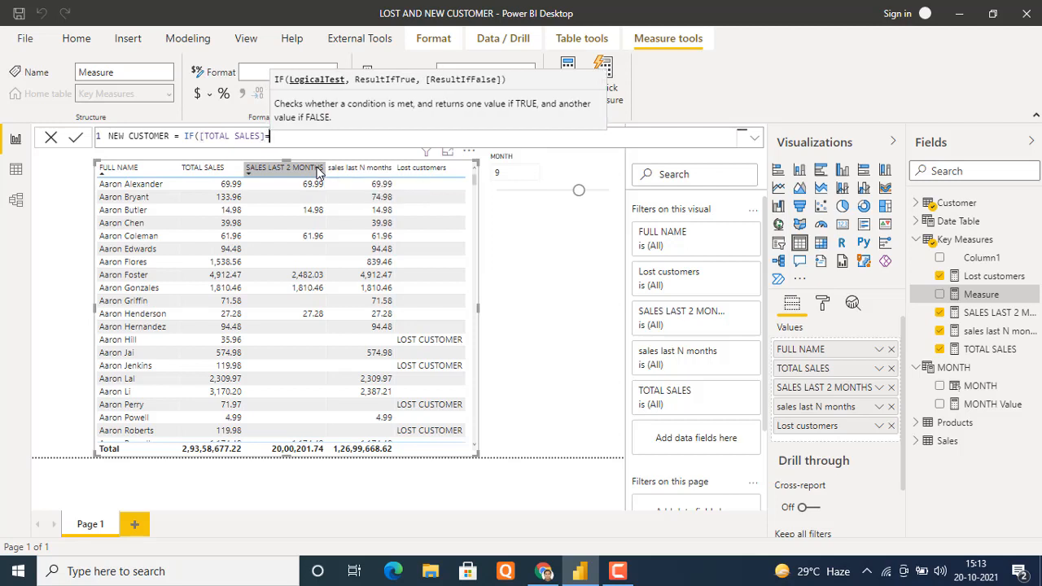
{"action": "type", "text": "SALES"}
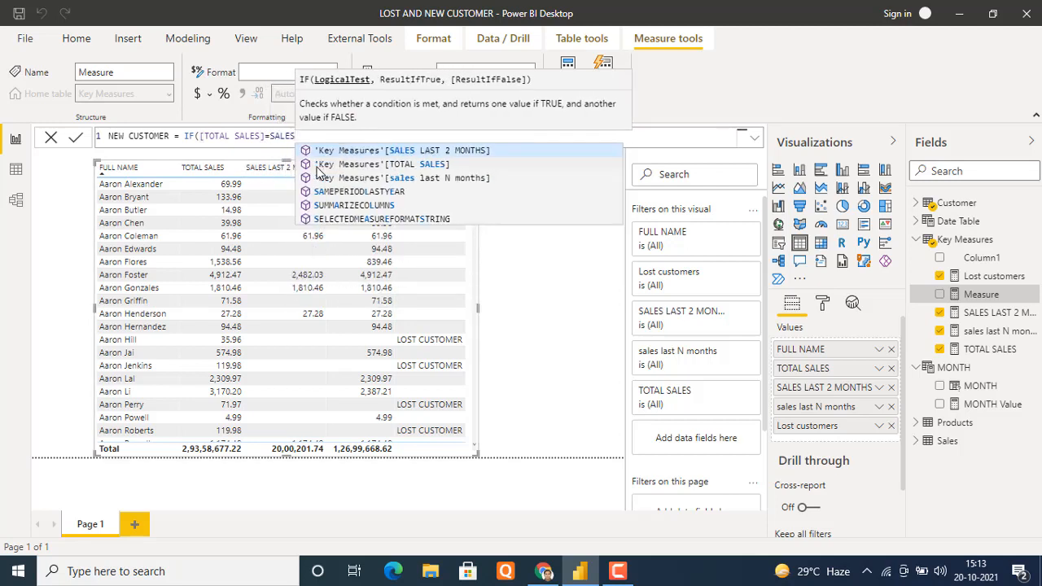
{"action": "left_click", "coordinate": [403, 151]}
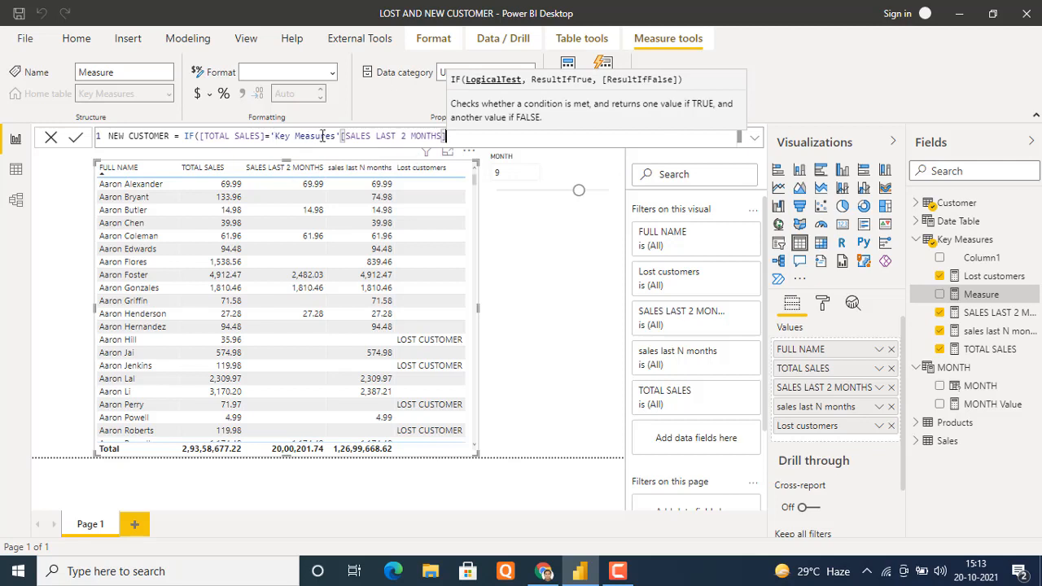
{"action": "left_click_drag", "start_coordinate": [341, 136], "coordinate": [275, 133]}
{"action": "key", "text": "BackSpace"}
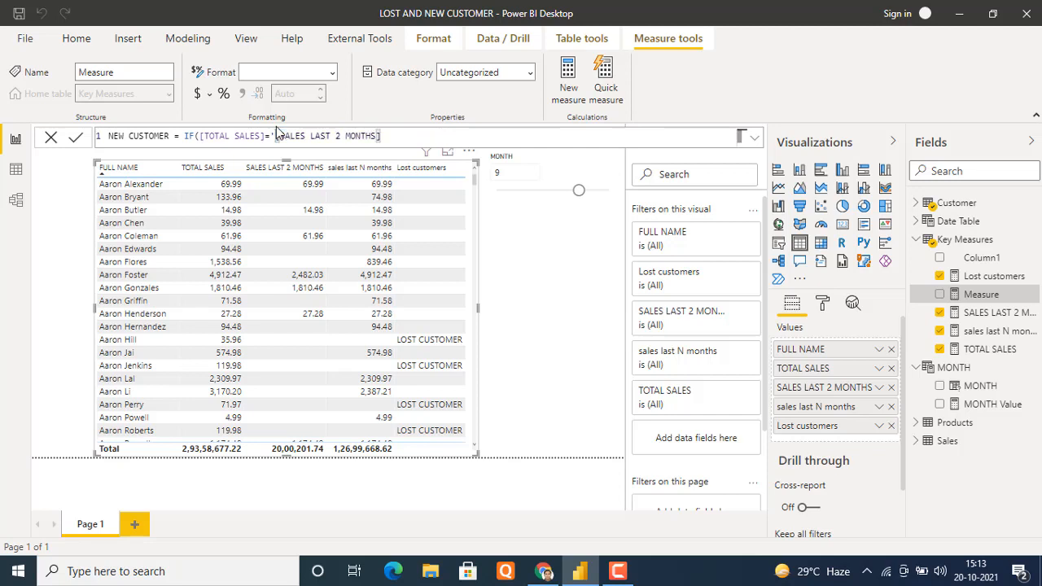
Give the IF function the text "NEW CUSTOMER" as its result when the condition is true.
{"action": "left_click", "coordinate": [408, 136]}
{"action": "type", "text": ", "}
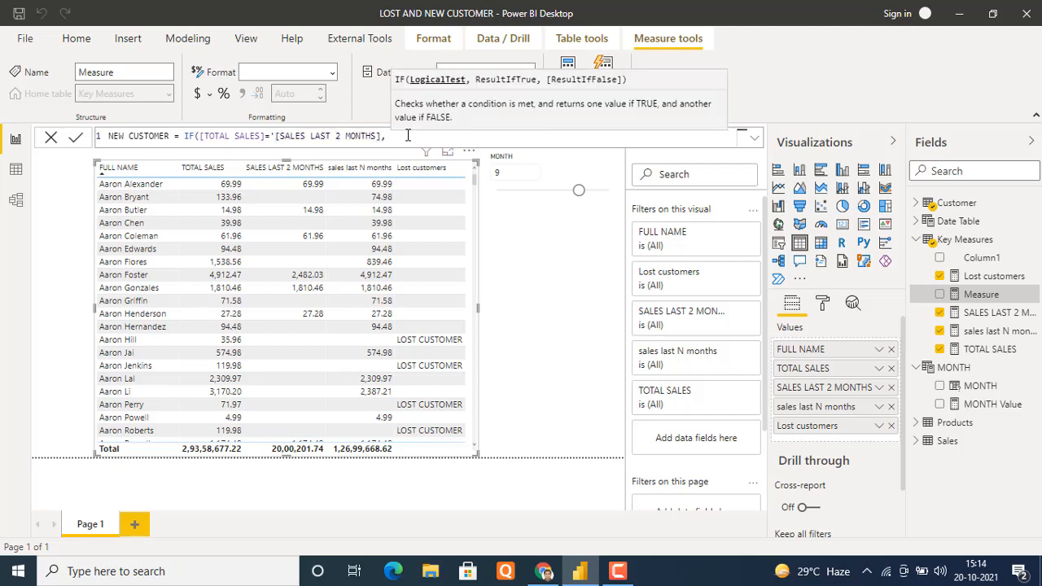
{"action": "type", "text": "\""}
{"action": "type", "text": "NEW CUST"}
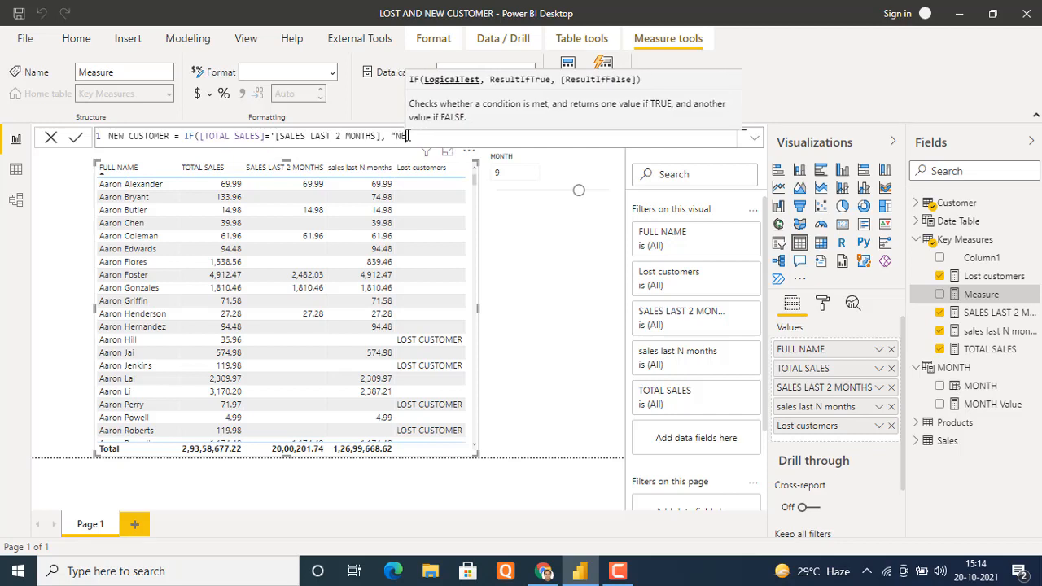
{"action": "type", "text": "OMER"}
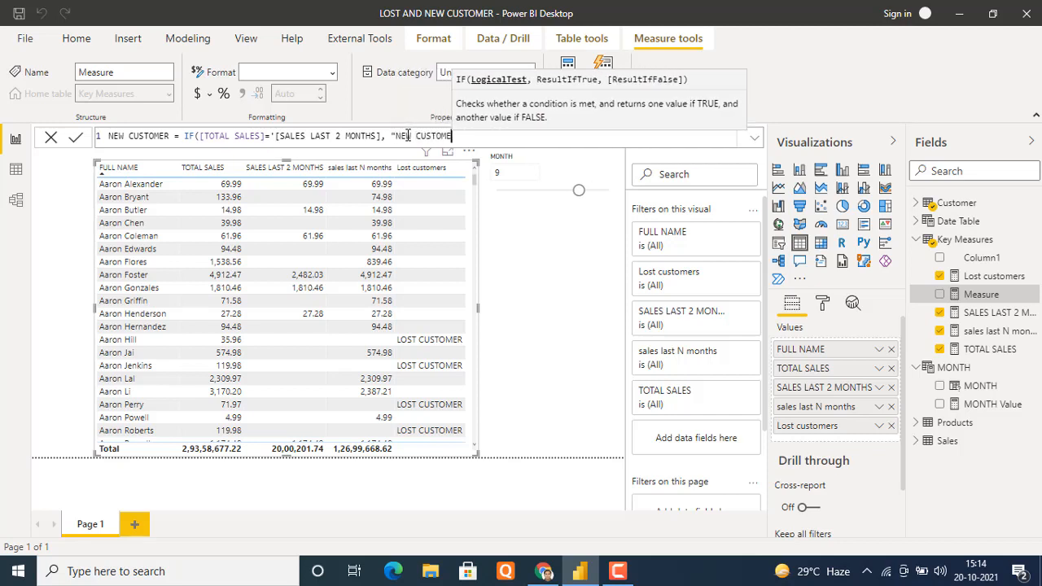
{"action": "type", "text": "\""}
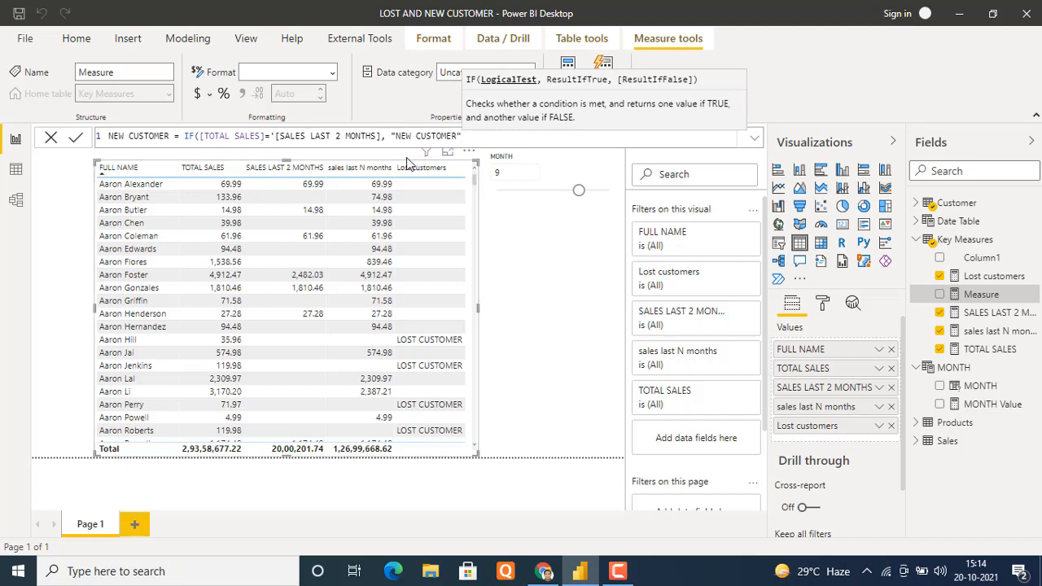
Remove the stray apostrophe before [SALES LAST 2 MONTHS], then close the IF function and commit the measure.
{"action": "left_click", "coordinate": [277, 136]}
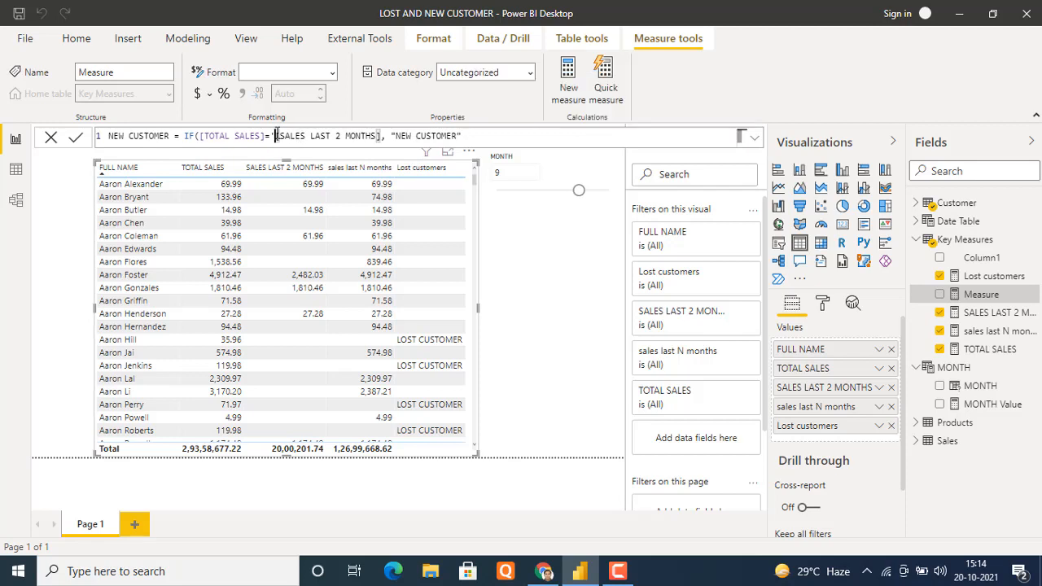
{"action": "key", "text": "BackSpace"}
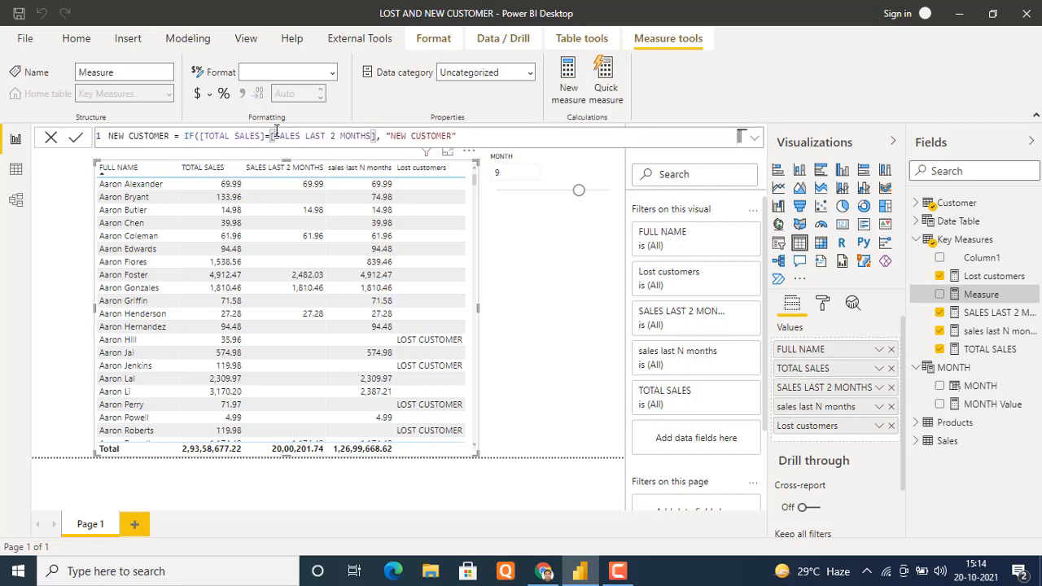
{"action": "left_click", "coordinate": [460, 136]}
{"action": "type", "text": ")"}
{"action": "key", "text": "Return"}
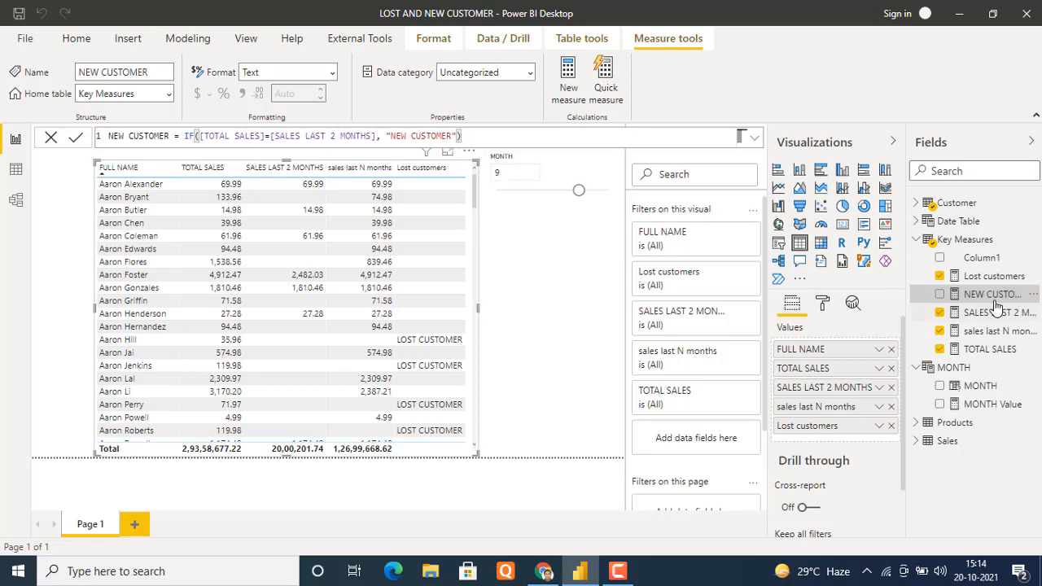
Add NEW CUSTOMER to the customer table between SALES LAST 2 MONTHS and sales last N months, and review the flagged rows.
{"action": "left_click_drag", "start_coordinate": [998, 298], "coordinate": [849, 396]}
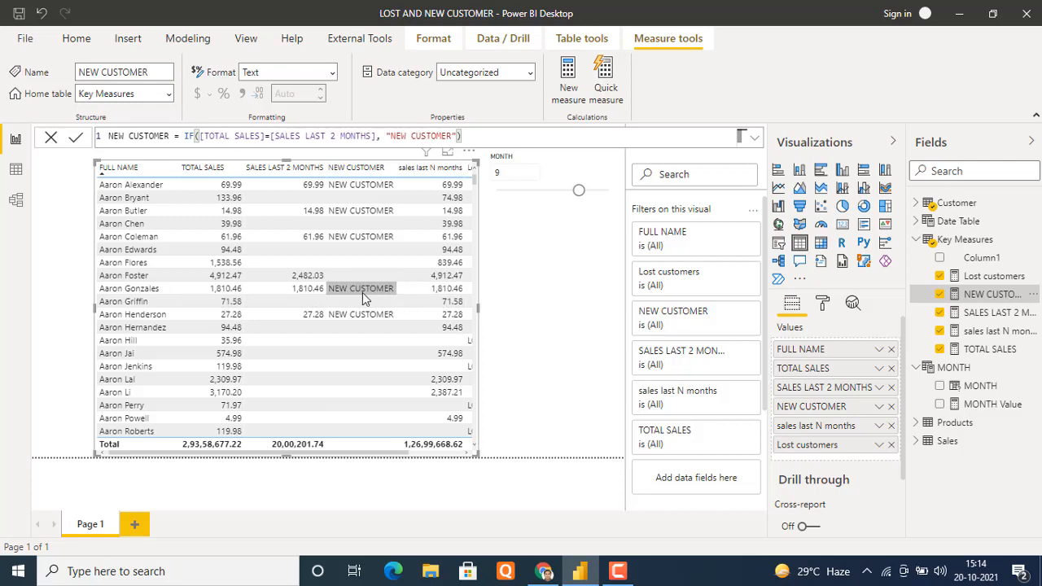
{"action": "scroll", "coordinate": [363, 293], "scroll_direction": "down", "scroll_amount": 8}
{"action": "scroll", "coordinate": [366, 352], "scroll_direction": "down", "scroll_amount": 15}
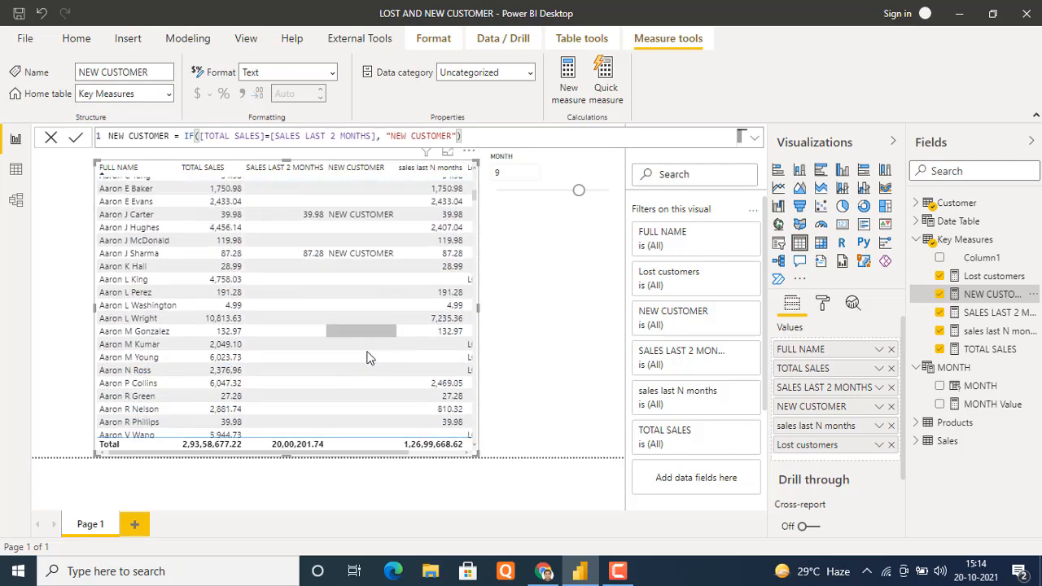
{"action": "scroll", "coordinate": [364, 391], "scroll_direction": "up", "scroll_amount": 7}
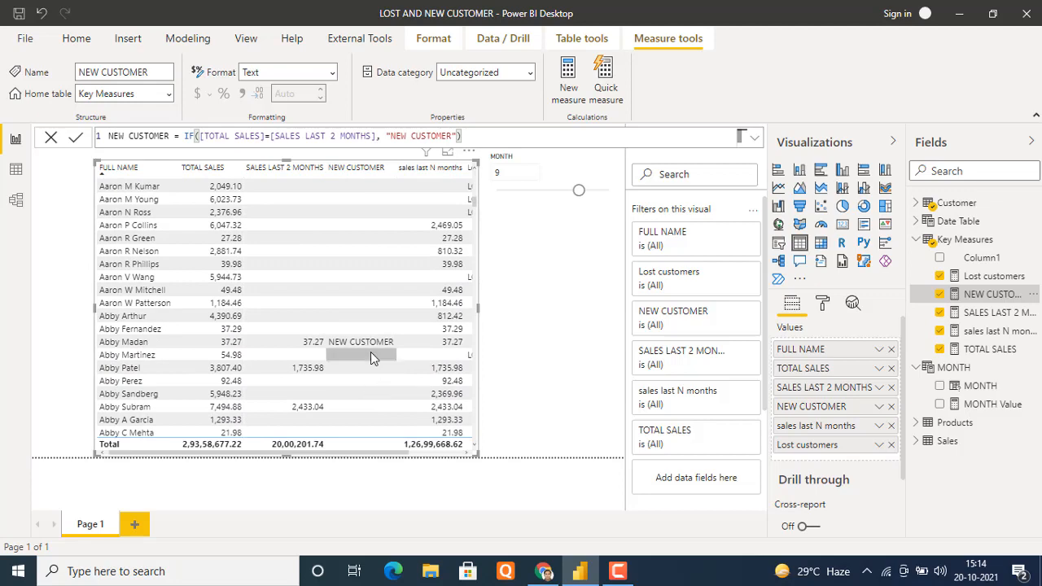
{"action": "scroll", "coordinate": [371, 352], "scroll_direction": "up", "scroll_amount": 10}
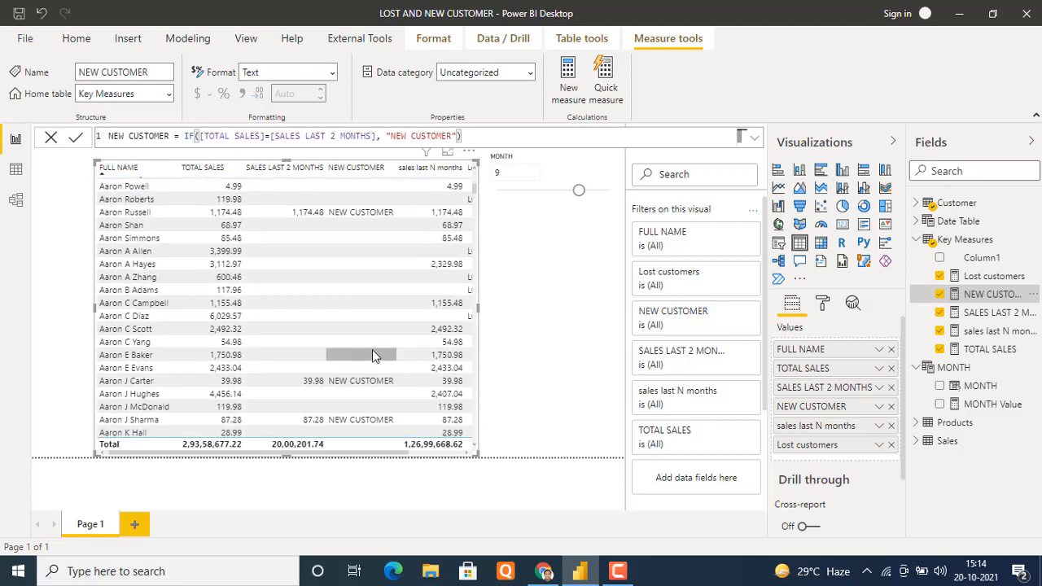